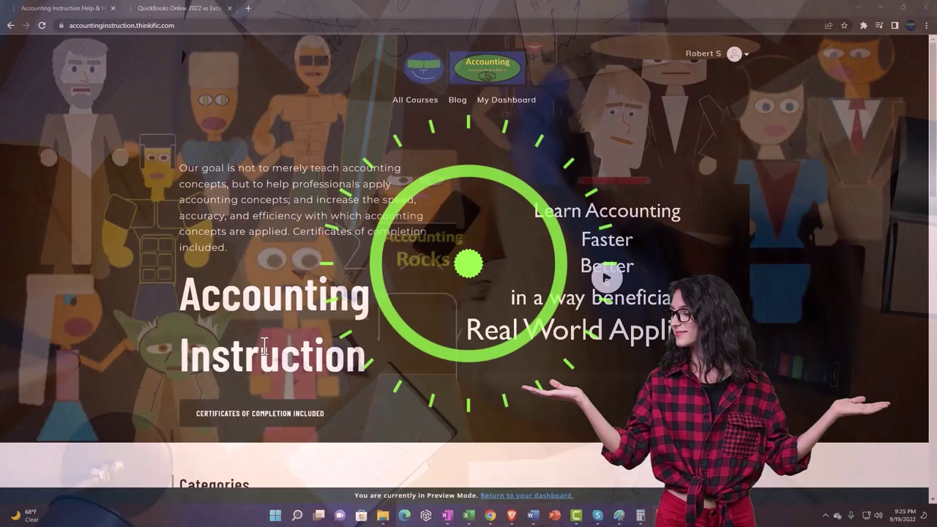
Browse the course categories on the Accounting Instruction site and view the lesson sections of the QuickBooks Online 2022 course
{"action": "scroll", "coordinate": [129, 407], "scroll_direction": "down", "scroll_amount": 1}
{"action": "scroll", "coordinate": [129, 399], "scroll_direction": "down", "scroll_amount": 6}
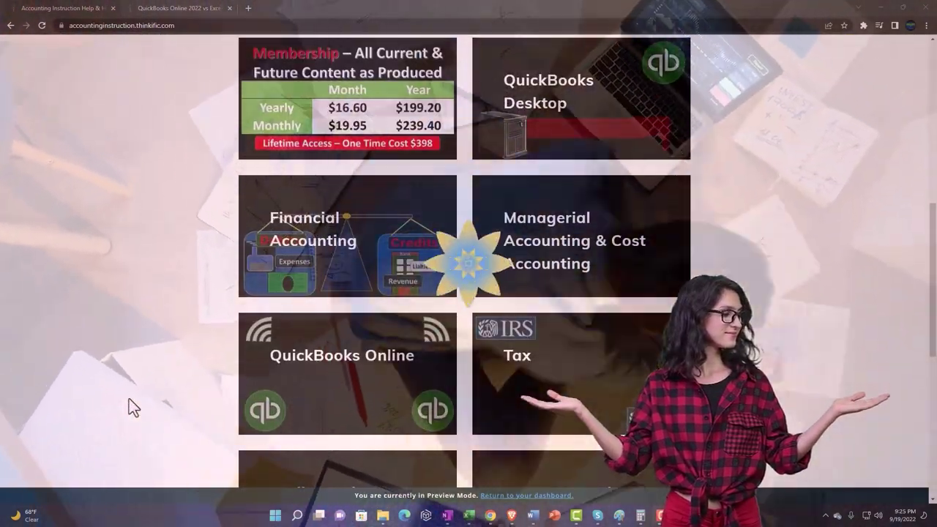
{"action": "scroll", "coordinate": [131, 408], "scroll_direction": "down", "scroll_amount": 5}
{"action": "scroll", "coordinate": [132, 408], "scroll_direction": "down", "scroll_amount": 1}
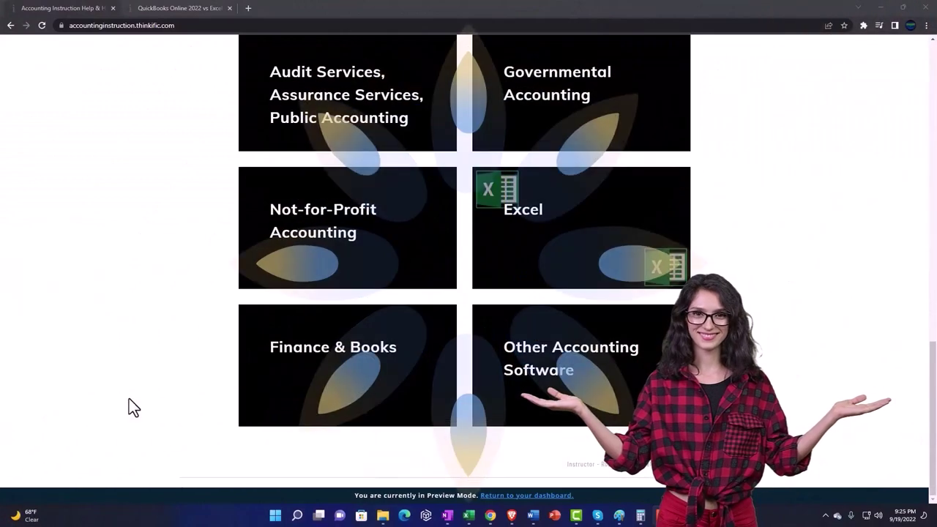
{"action": "left_click", "coordinate": [167, 9]}
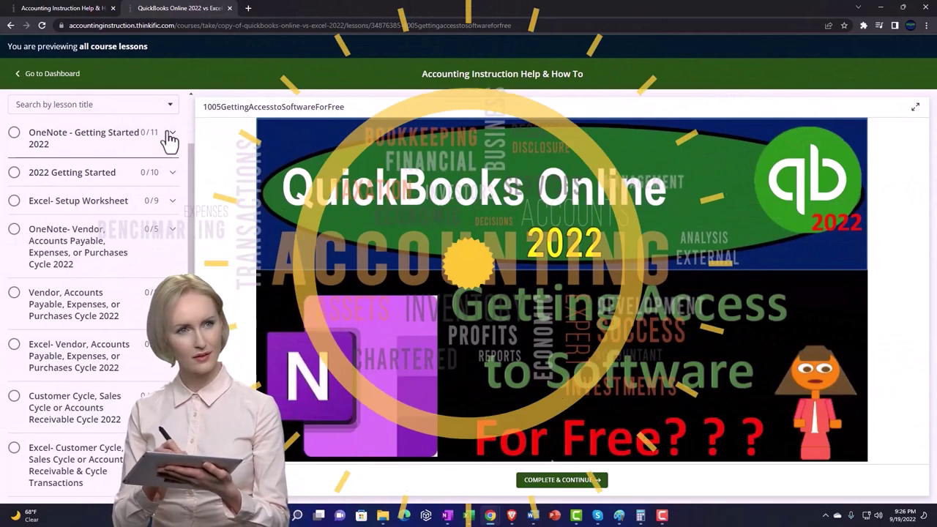
{"action": "left_click", "coordinate": [169, 137]}
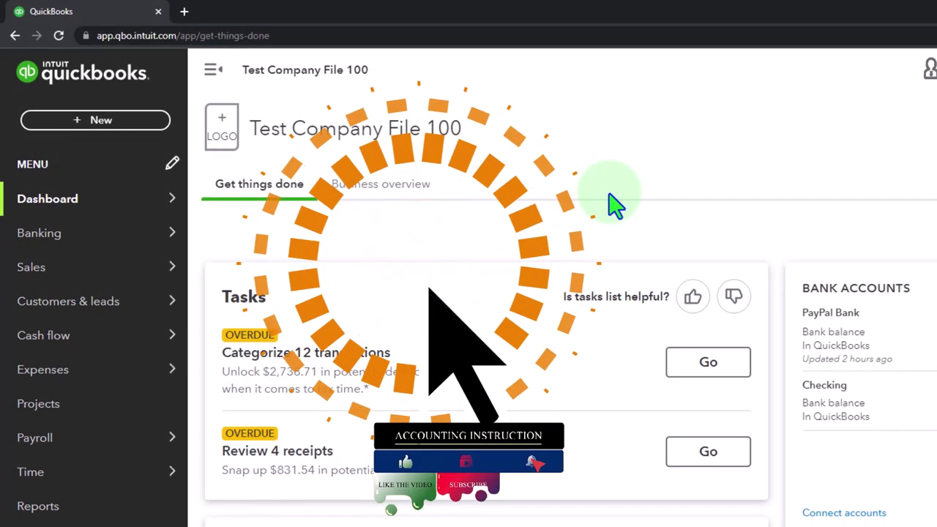
Check the view mode of Test Company File 100 in its settings, and duplicate the QuickBooks page into two more browser tabs
{"action": "left_click", "coordinate": [913, 48]}
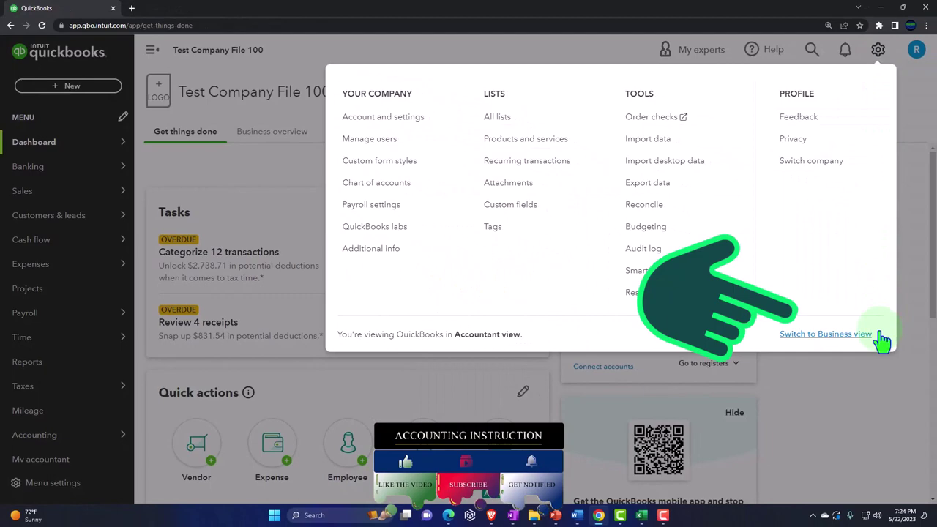
{"action": "left_click", "coordinate": [886, 364]}
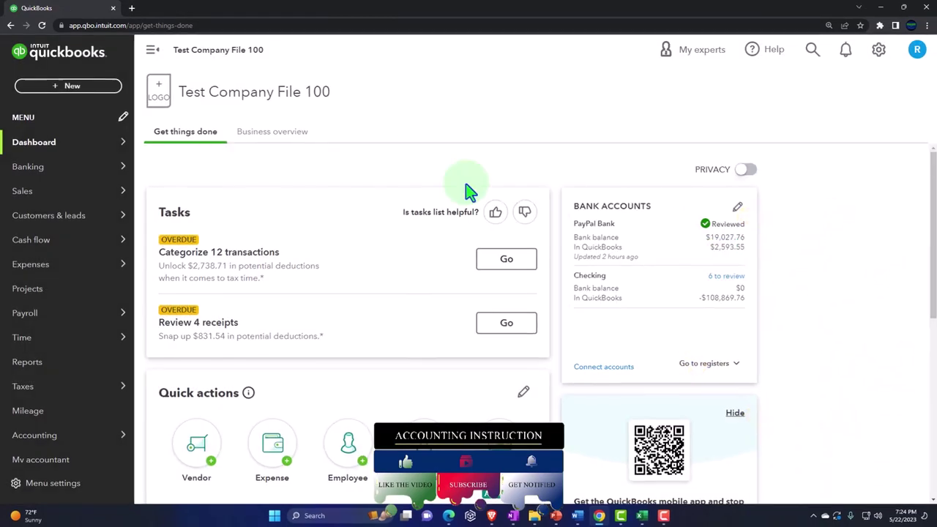
{"action": "right_click", "coordinate": [86, 9]}
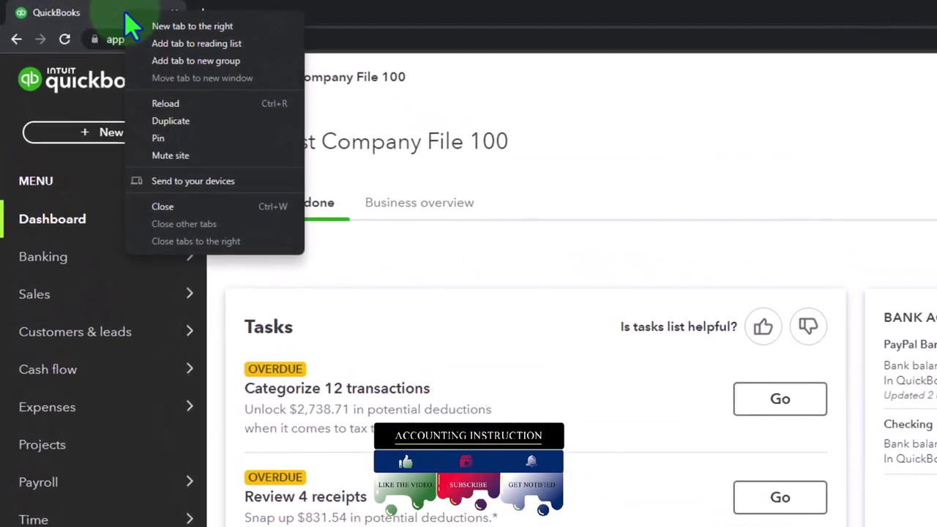
{"action": "left_click", "coordinate": [227, 127]}
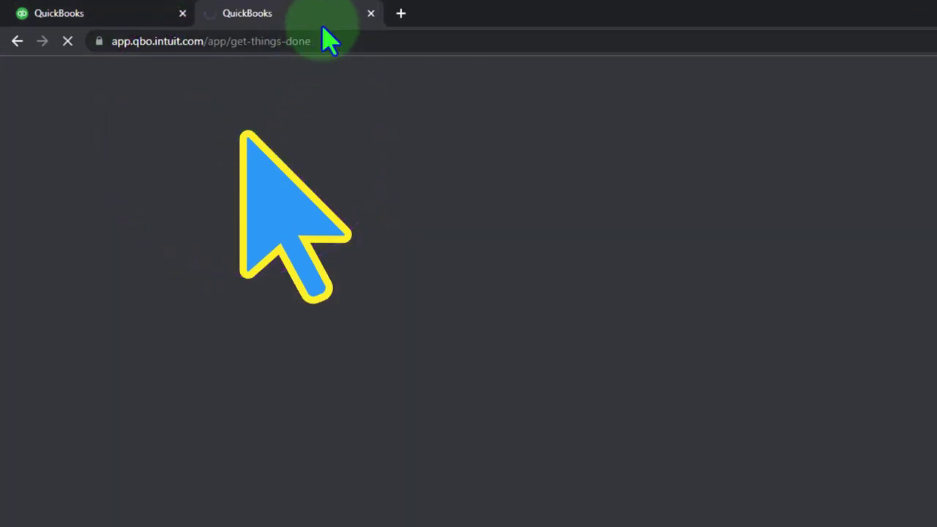
{"action": "right_click", "coordinate": [341, 22]}
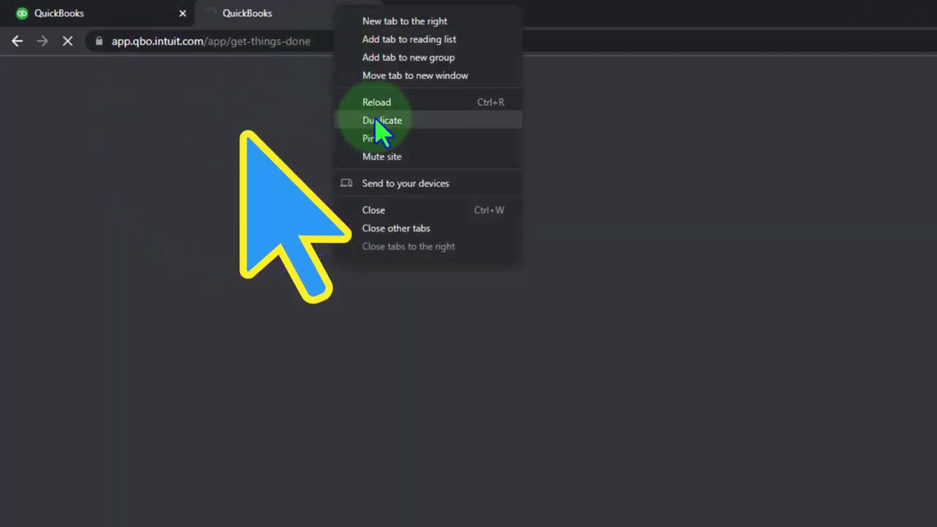
{"action": "left_click", "coordinate": [416, 120]}
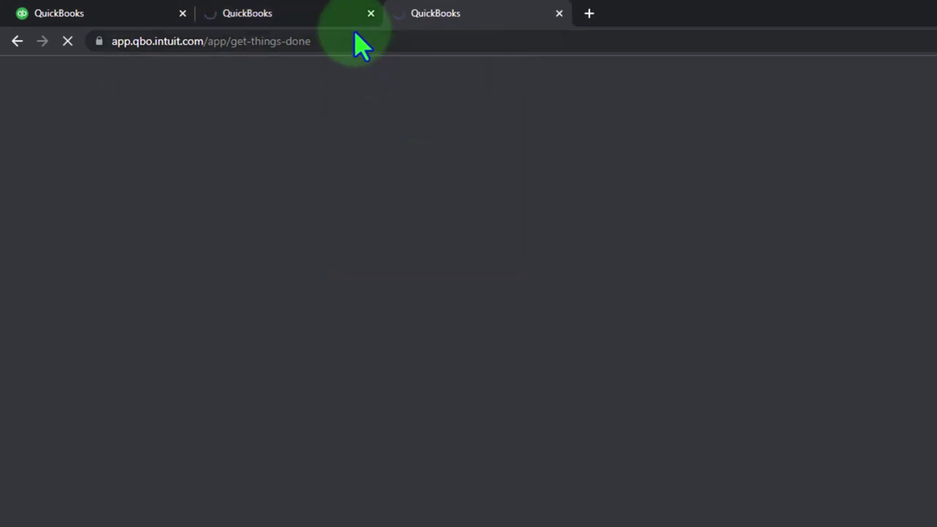
Open the Balance Sheet report in the second QuickBooks browser tab
{"action": "left_click", "coordinate": [324, 22]}
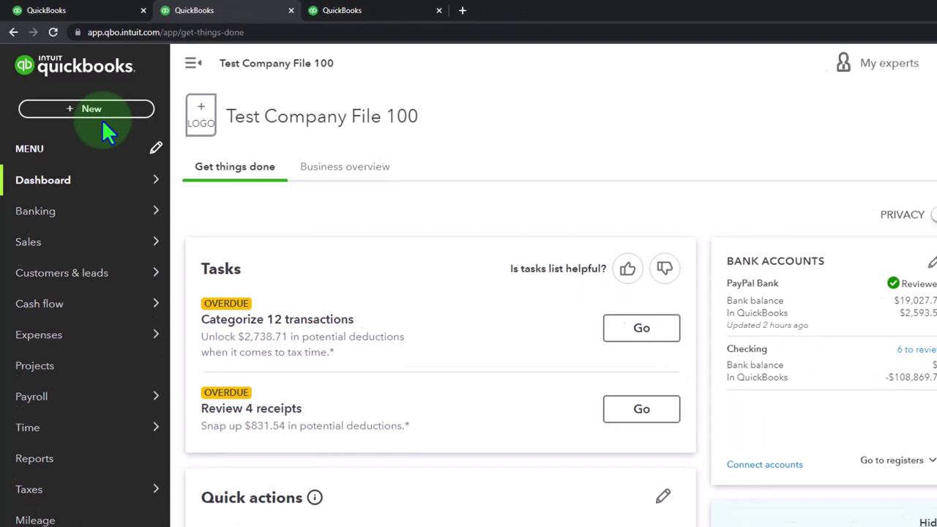
{"action": "left_click", "coordinate": [42, 377]}
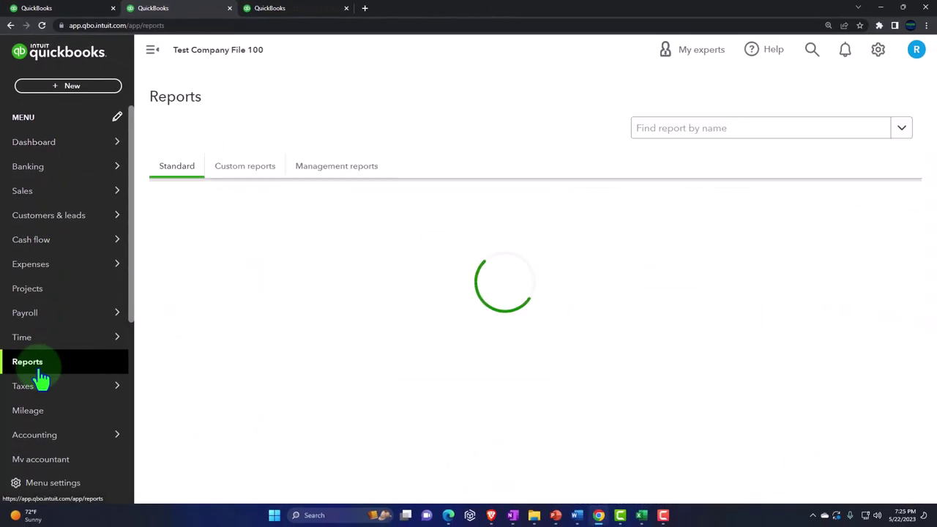
{"action": "left_click", "coordinate": [210, 289]}
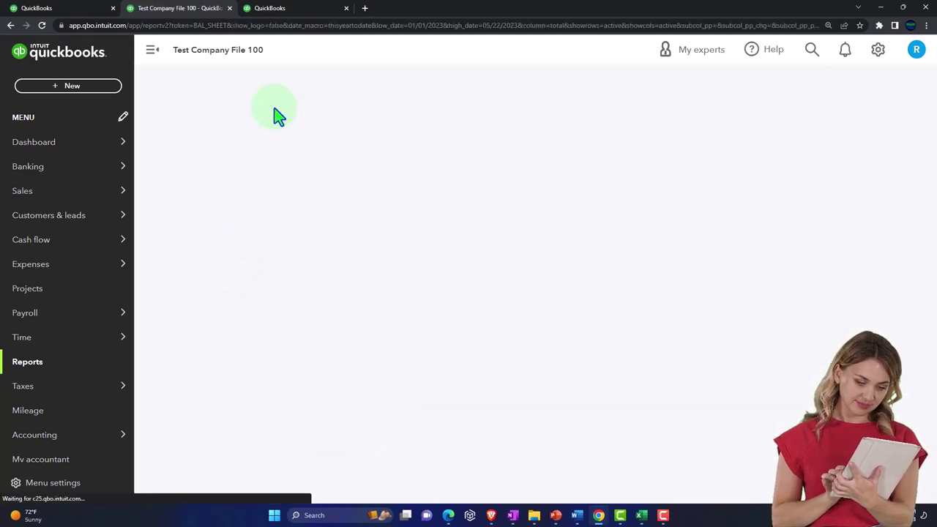
Open the Profit and Loss report in the third QuickBooks browser tab
{"action": "left_click", "coordinate": [292, 9]}
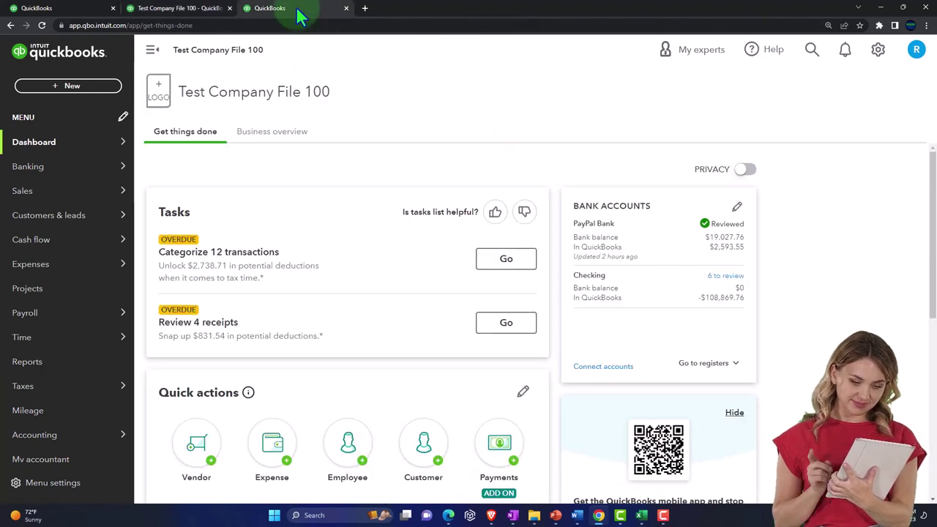
{"action": "left_click", "coordinate": [46, 374]}
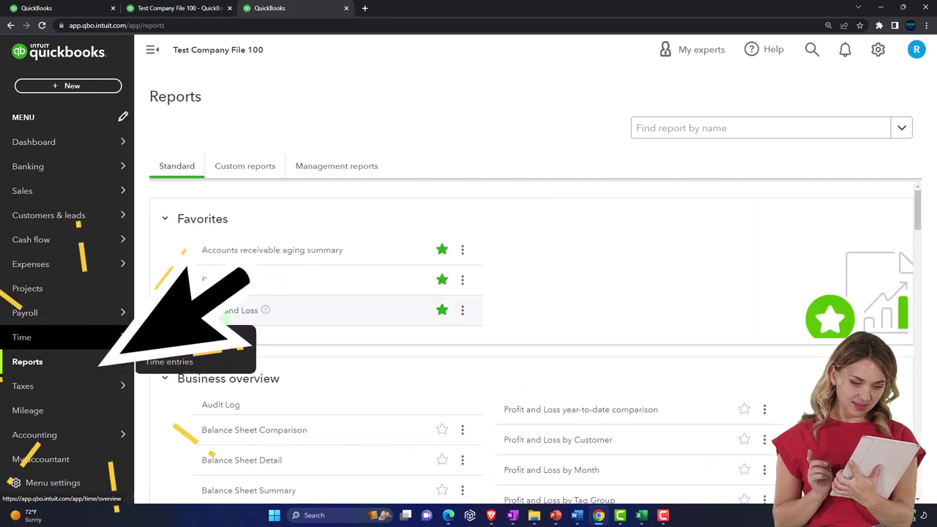
{"action": "left_click", "coordinate": [222, 320]}
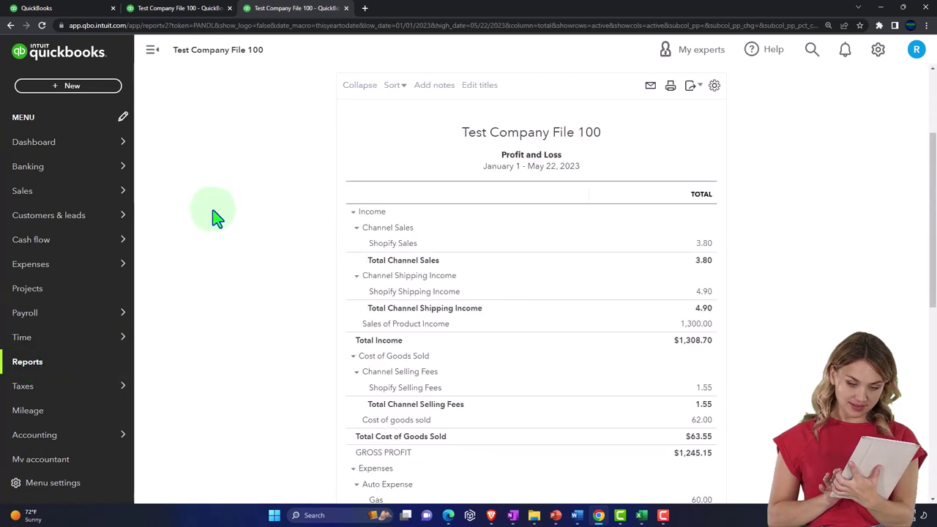
Collapse the navigation menu and run the Profit and Loss report for 01/01/2024 to 12/31/2024
{"action": "left_click", "coordinate": [152, 52]}
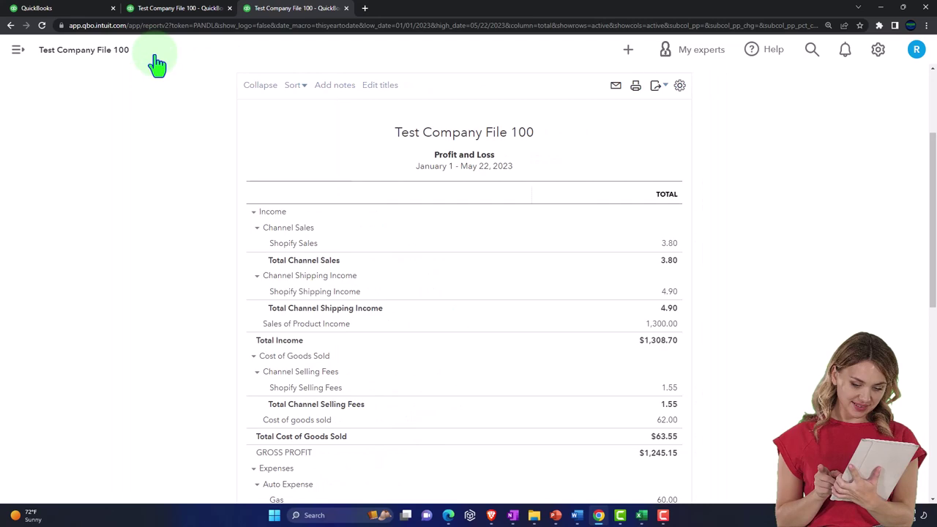
{"action": "scroll", "coordinate": [183, 202], "scroll_direction": "up", "scroll_amount": 3}
{"action": "left_click", "coordinate": [203, 144]}
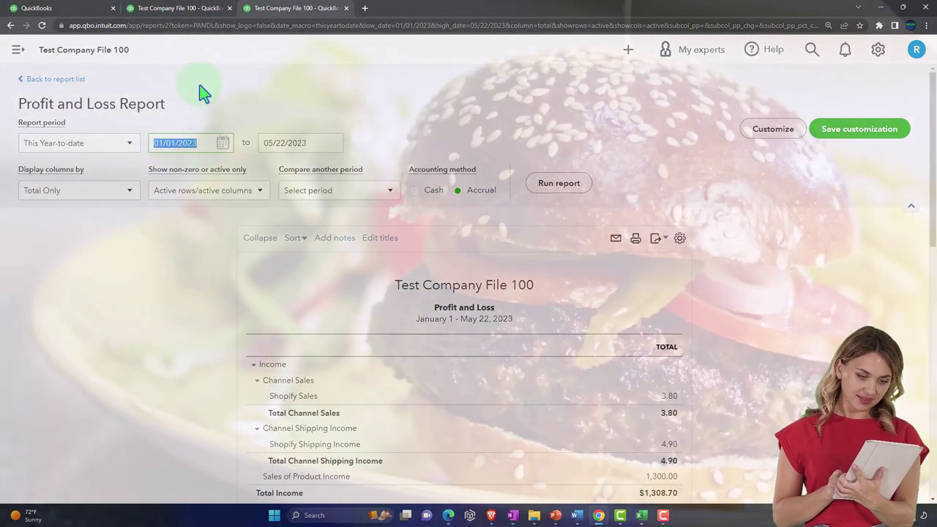
{"action": "type", "text": "010124"}
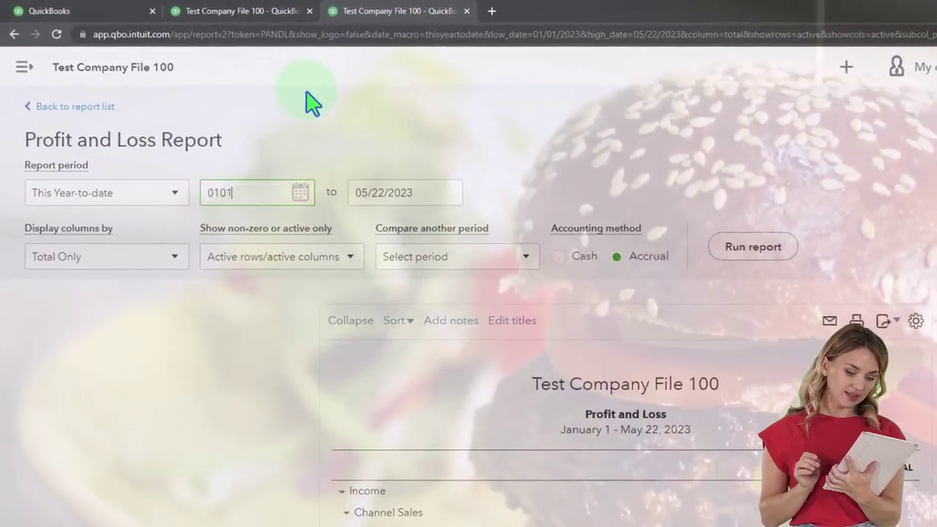
{"action": "key", "text": "Tab"}
{"action": "type", "text": "123124"}
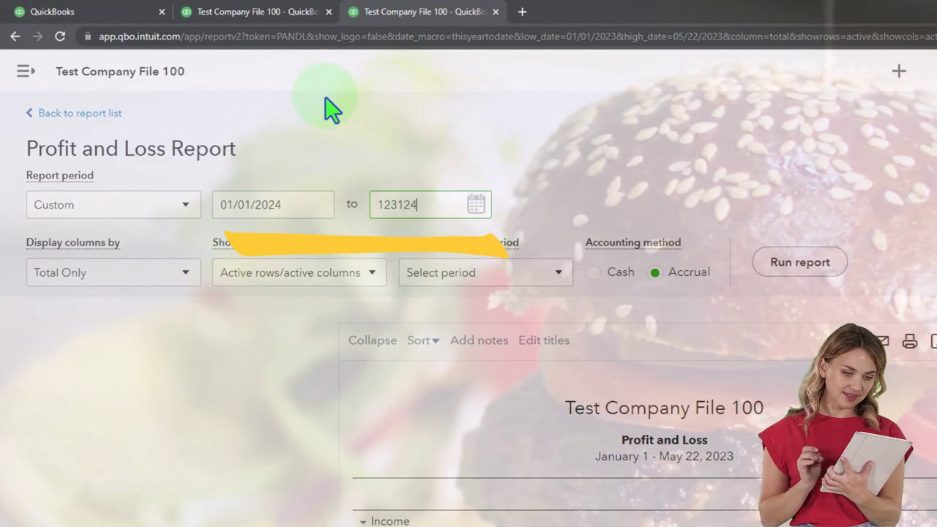
{"action": "key", "text": "Tab"}
{"action": "left_click", "coordinate": [800, 264]}
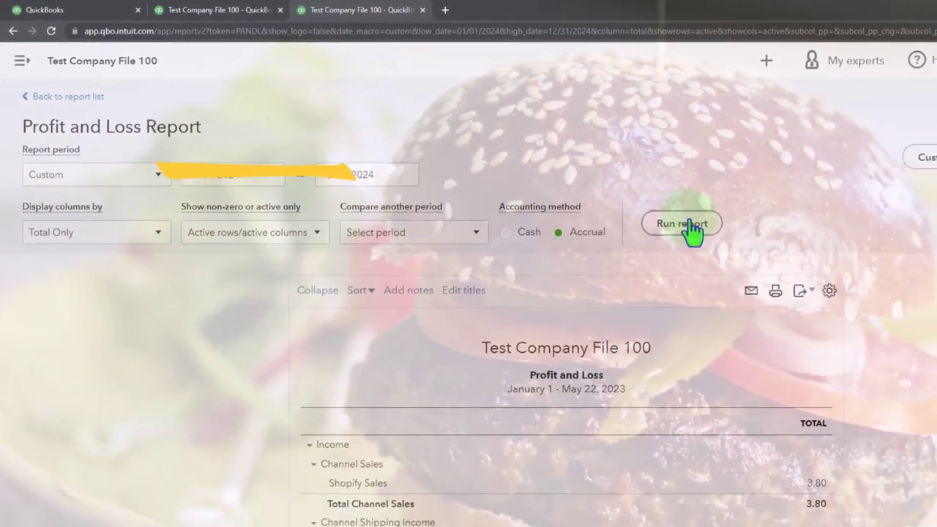
{"action": "scroll", "coordinate": [631, 209], "scroll_direction": "down", "scroll_amount": 3}
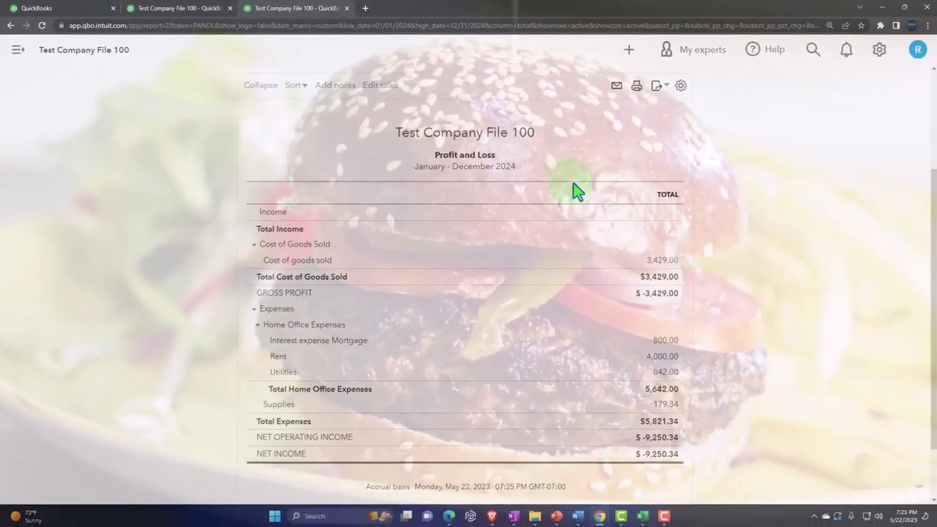
Return to the Balance Sheet report, collapse its navigation menu and run it for 01/01/2024 to 12/31/2024
{"action": "left_click", "coordinate": [195, 10]}
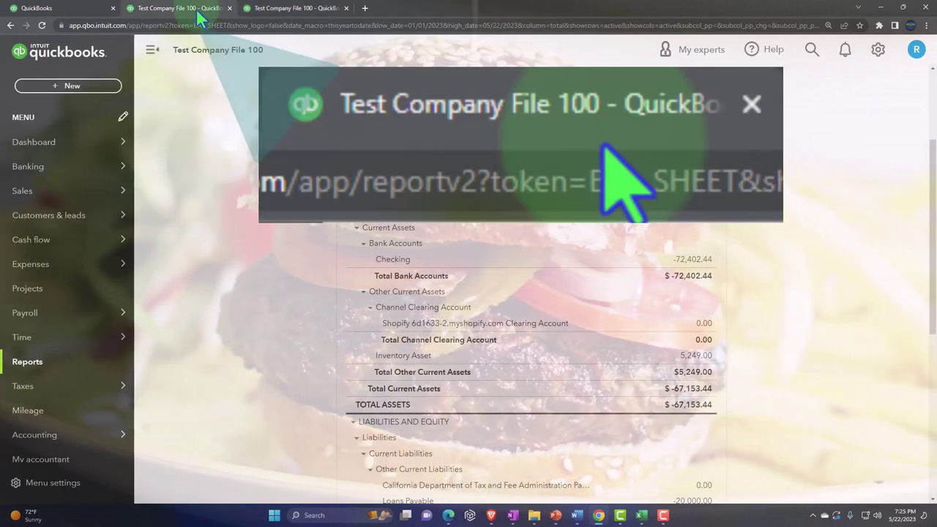
{"action": "scroll", "coordinate": [183, 131], "scroll_direction": "up", "scroll_amount": 3}
{"action": "left_click", "coordinate": [153, 49]}
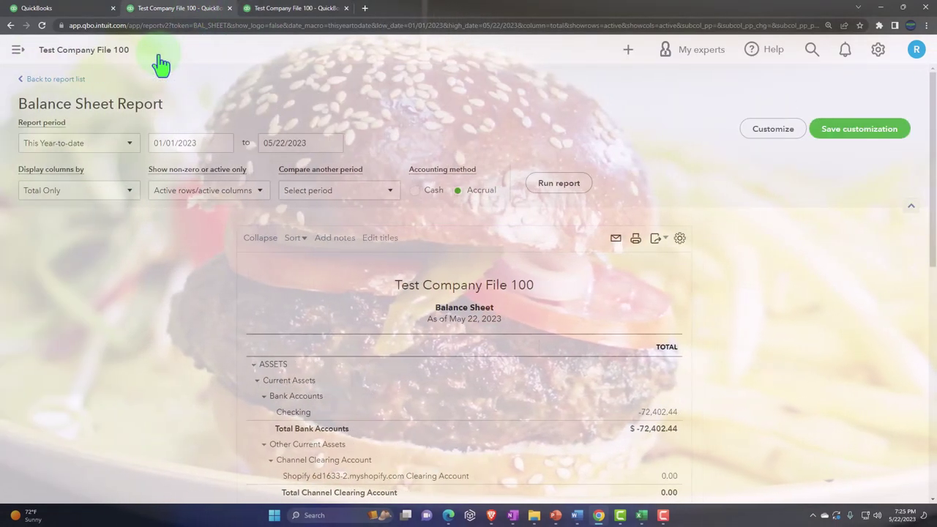
{"action": "left_click", "coordinate": [188, 143]}
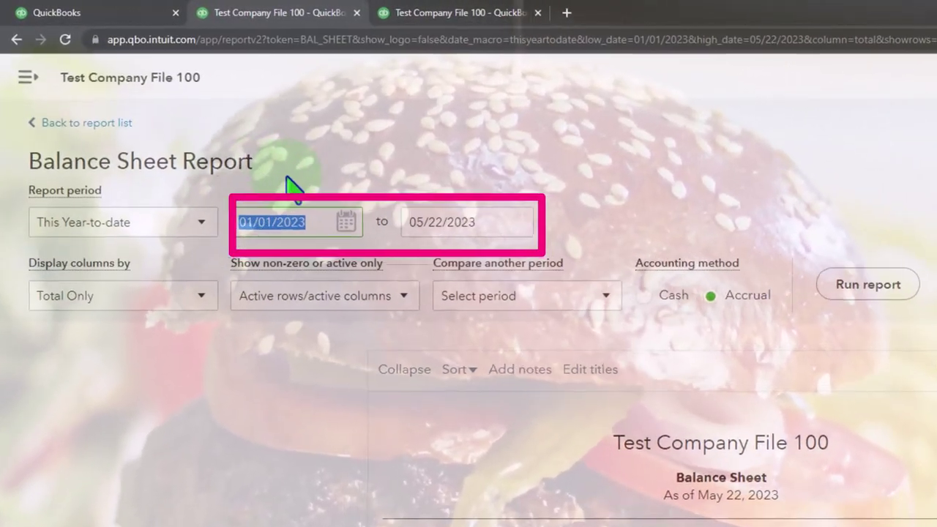
{"action": "type", "text": "010124"}
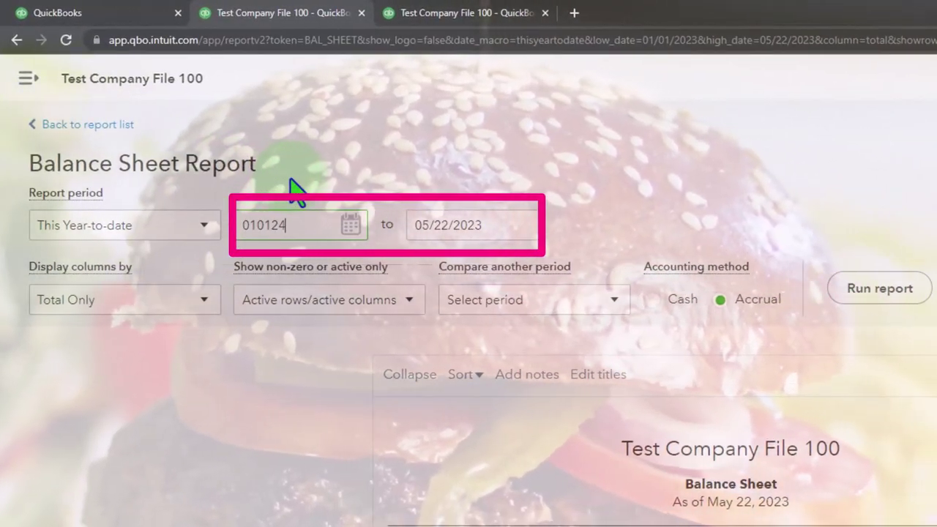
{"action": "key", "text": "Tab"}
{"action": "type", "text": "12312024"}
{"action": "key", "text": "Tab"}
{"action": "left_click", "coordinate": [893, 292]}
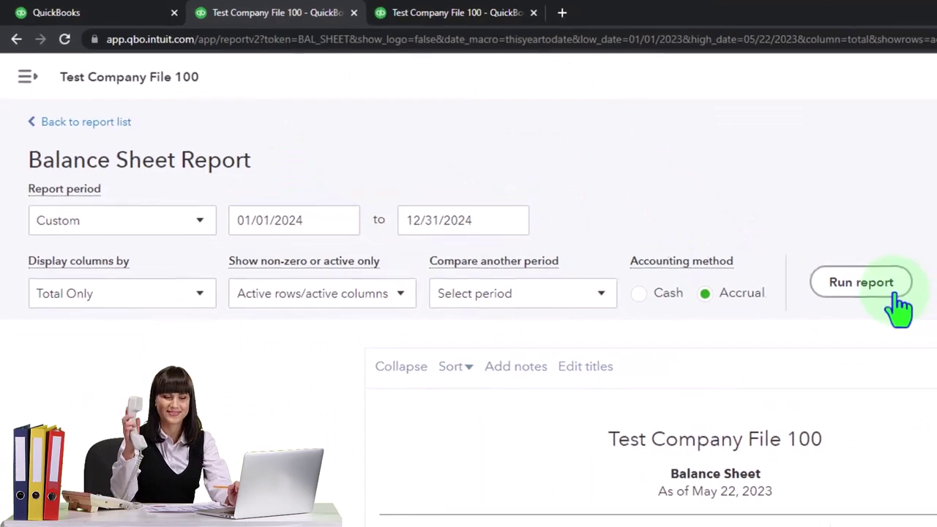
{"action": "scroll", "coordinate": [726, 248], "scroll_direction": "down", "scroll_amount": 3}
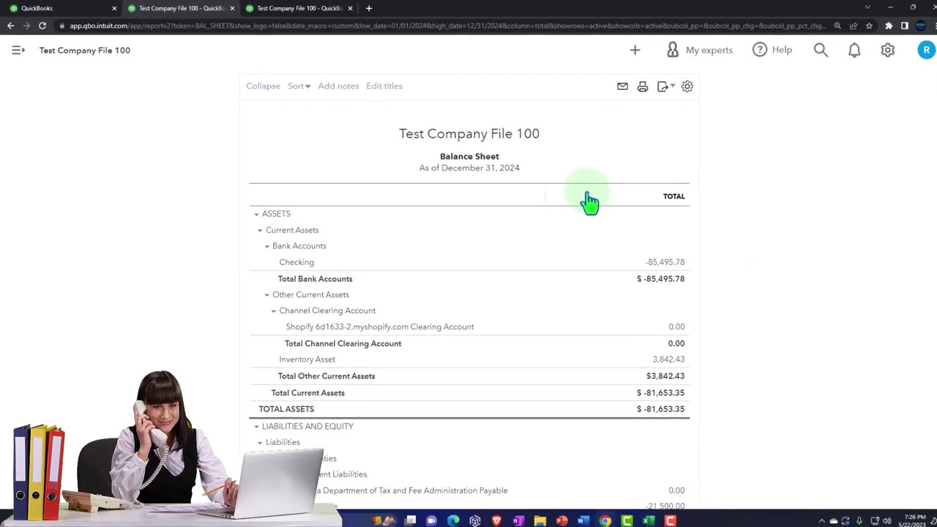
In the first QuickBooks browser tab, examine the receipts awaiting review and the bank transactions for review under Banking
{"action": "left_click", "coordinate": [82, 14]}
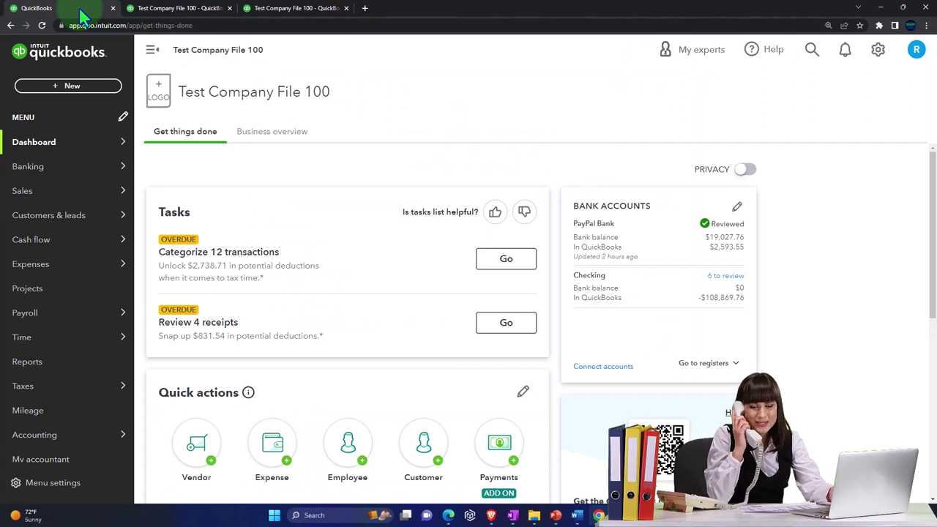
{"action": "mouse_move", "coordinate": [32, 174]}
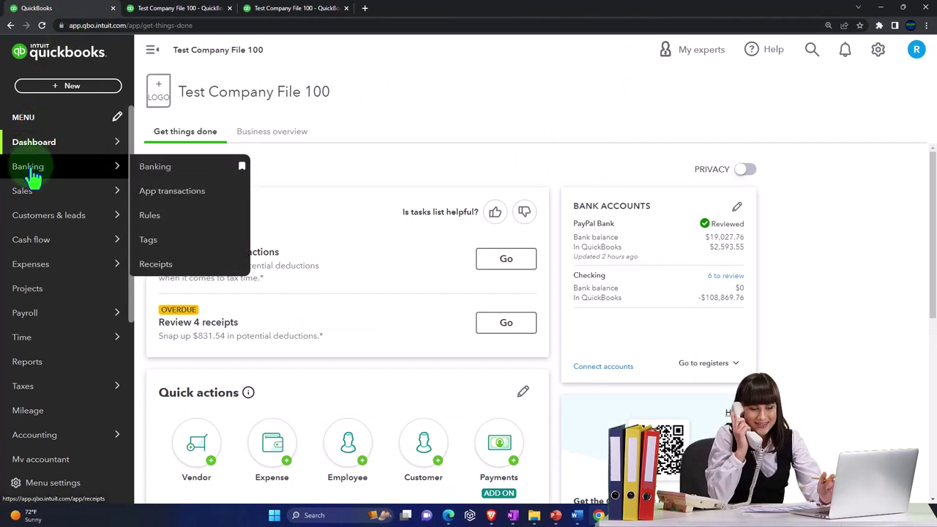
{"action": "left_click", "coordinate": [33, 177]}
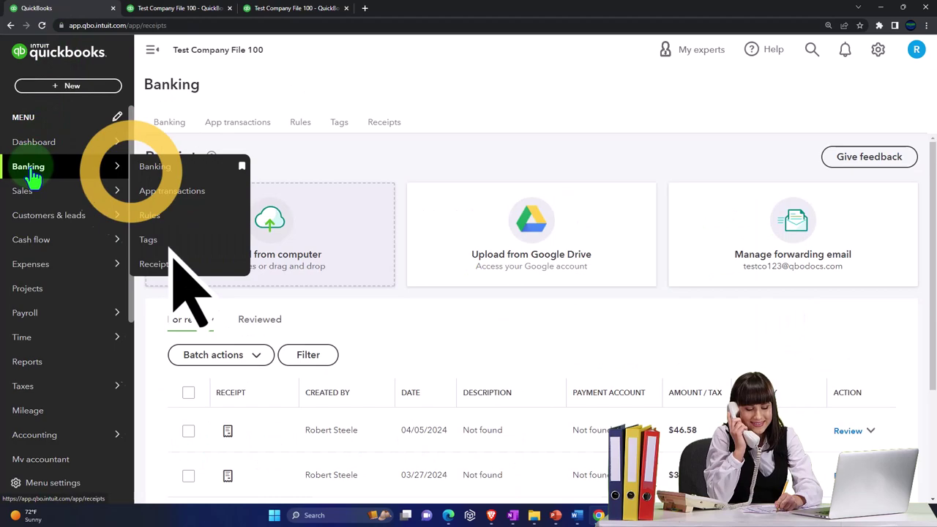
{"action": "left_click", "coordinate": [383, 138]}
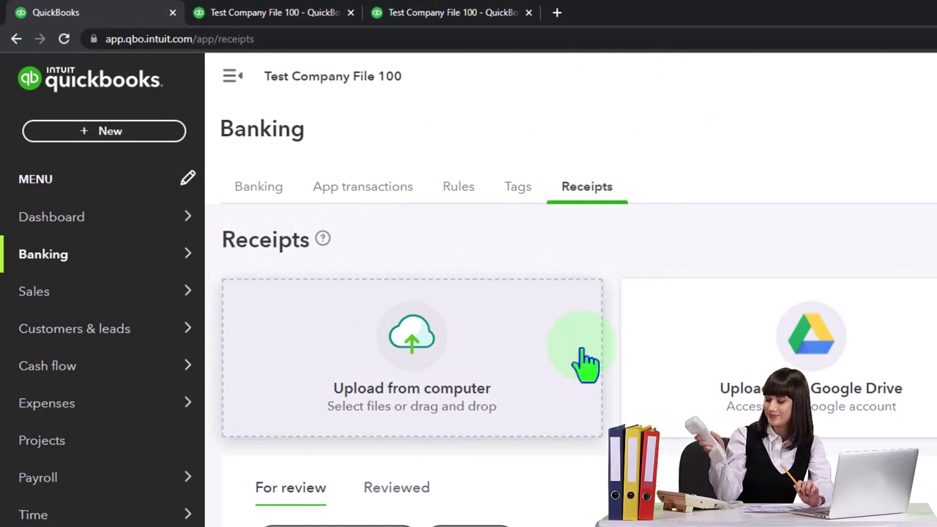
{"action": "scroll", "coordinate": [586, 363], "scroll_direction": "down", "scroll_amount": 3}
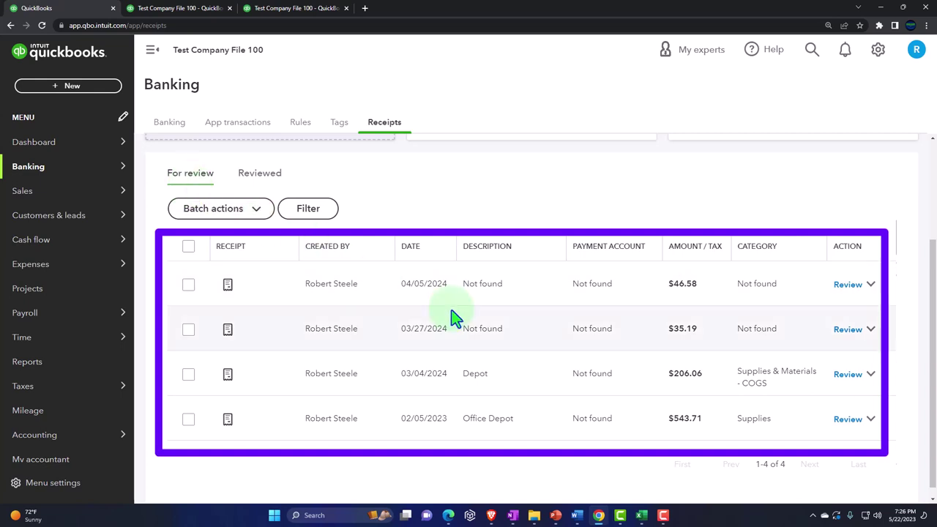
{"action": "left_click", "coordinate": [169, 125]}
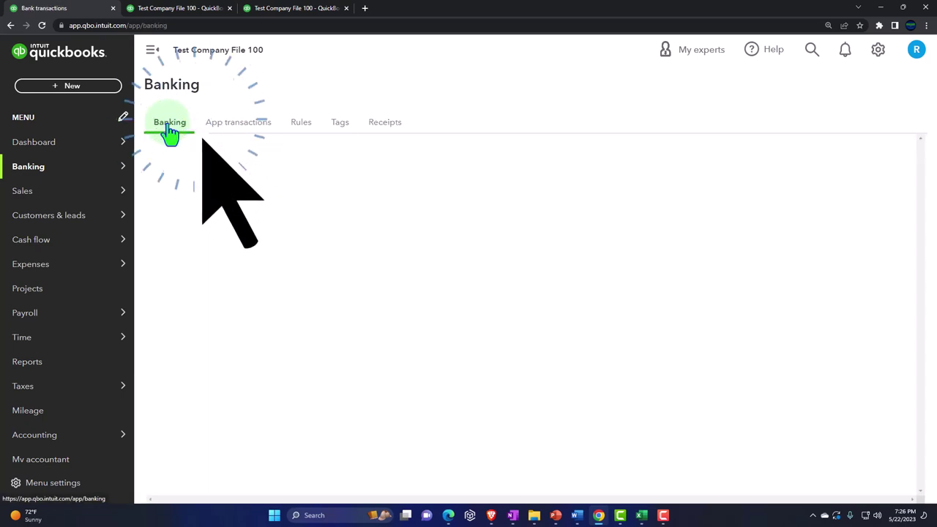
{"action": "scroll", "coordinate": [313, 269], "scroll_direction": "down", "scroll_amount": 3}
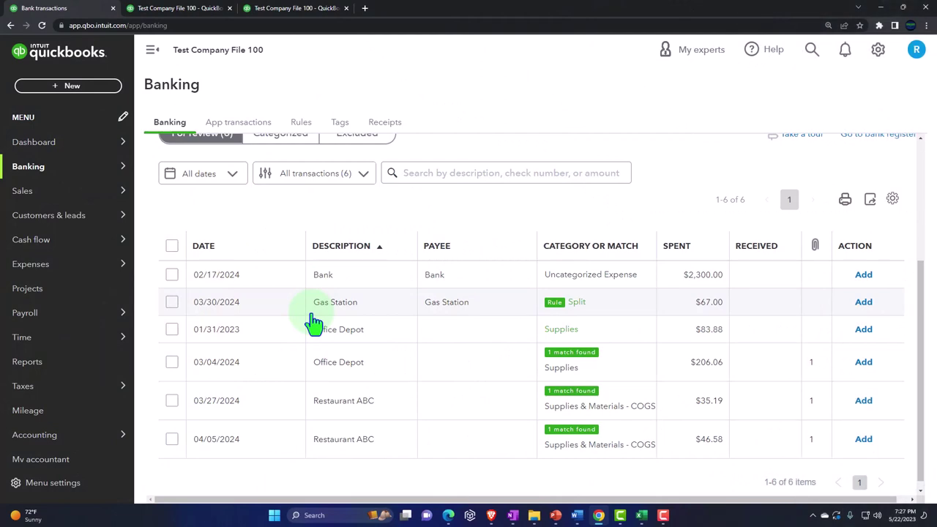
Open the 03/04/2024 receipt for $206.06 from the receipts for review and set its document type to Bill
{"action": "scroll", "coordinate": [313, 322], "scroll_direction": "up", "scroll_amount": 3}
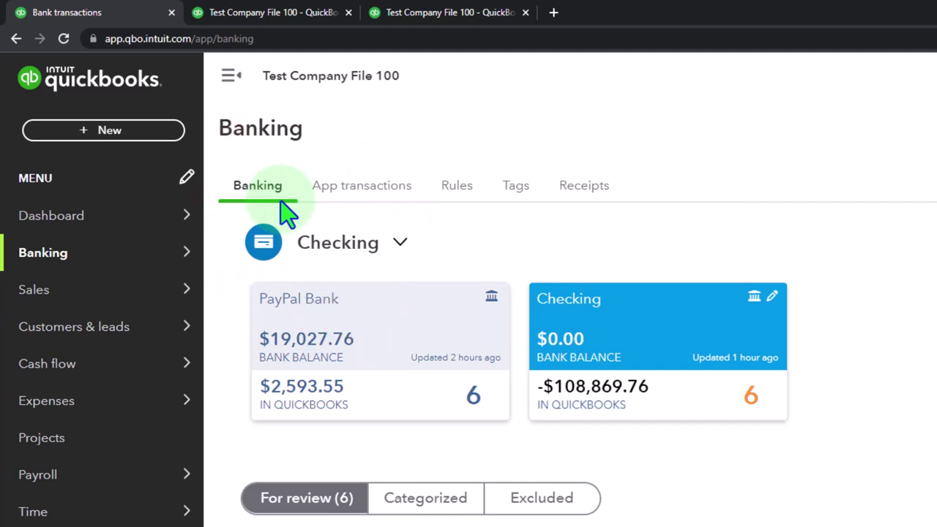
{"action": "left_click", "coordinate": [575, 192]}
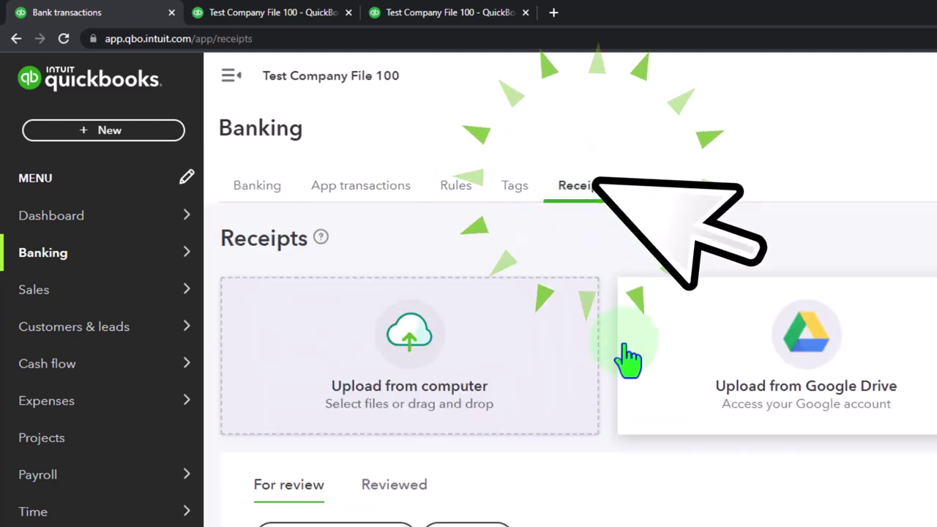
{"action": "scroll", "coordinate": [628, 359], "scroll_direction": "down", "scroll_amount": 1}
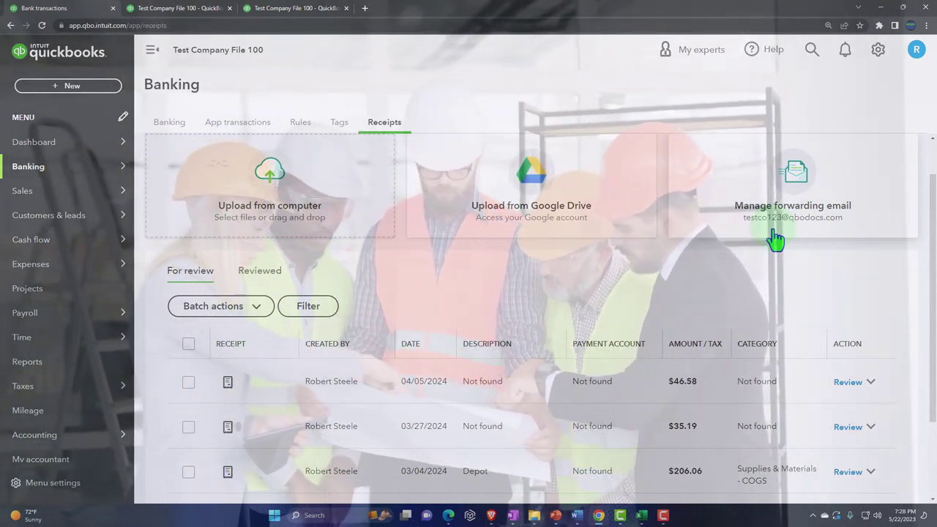
{"action": "scroll", "coordinate": [775, 238], "scroll_direction": "down", "scroll_amount": 1}
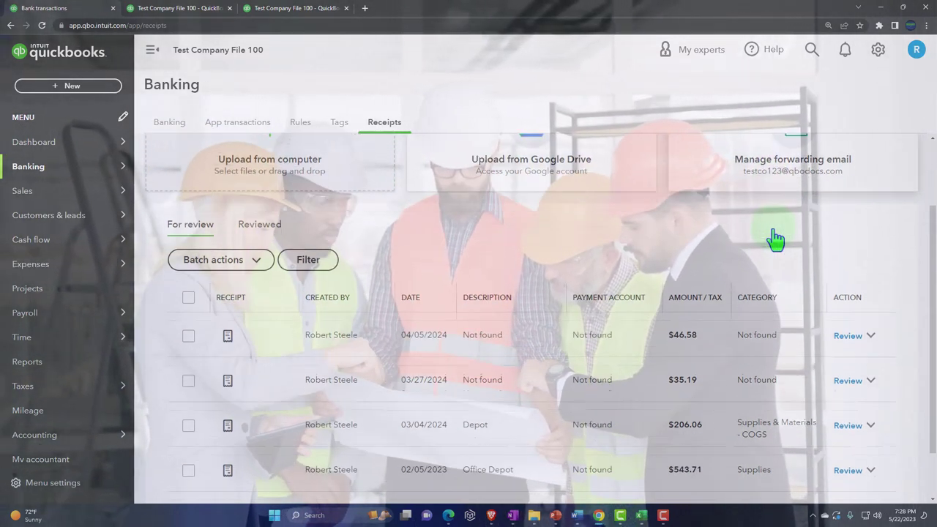
{"action": "scroll", "coordinate": [775, 238], "scroll_direction": "down", "scroll_amount": 1}
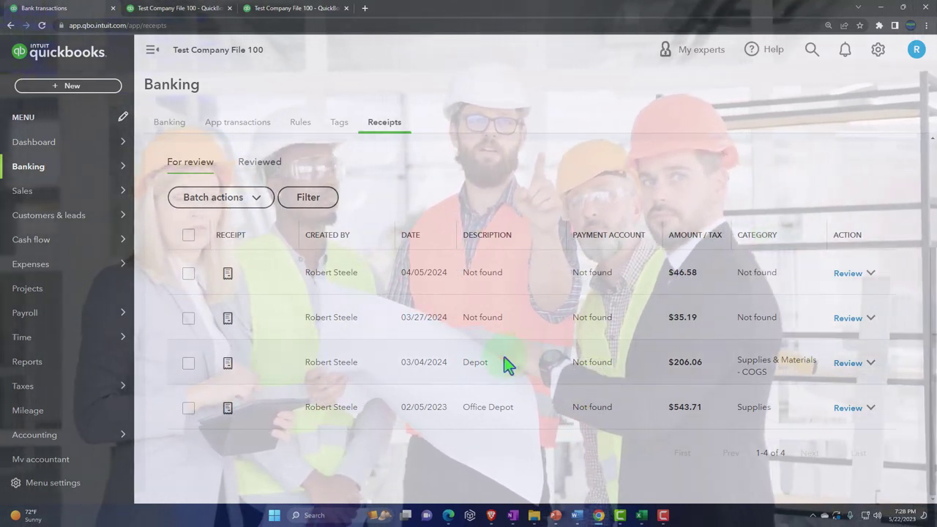
{"action": "left_click", "coordinate": [388, 378]}
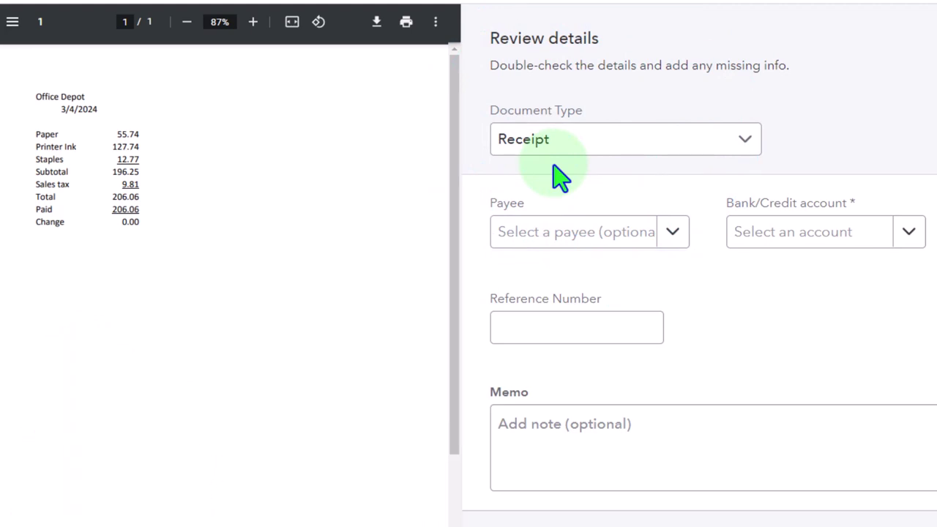
{"action": "left_click", "coordinate": [742, 147]}
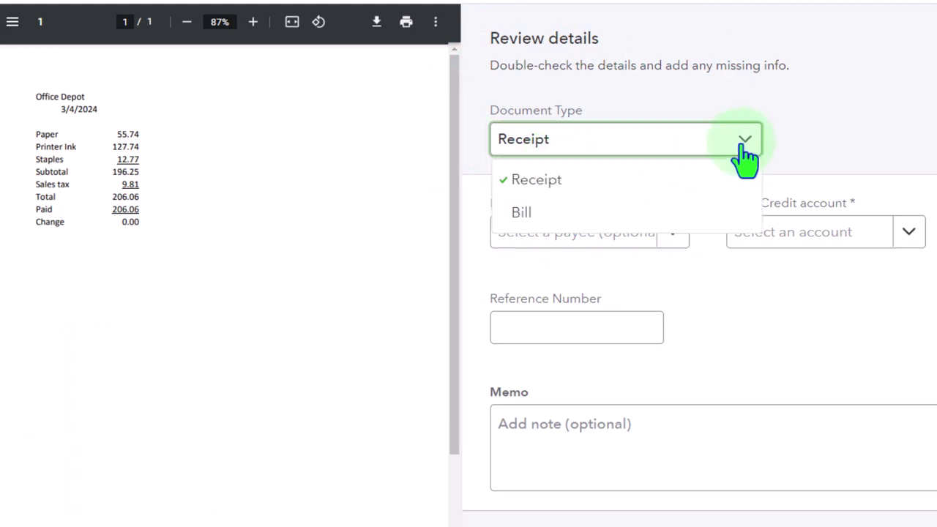
{"action": "left_click", "coordinate": [549, 212]}
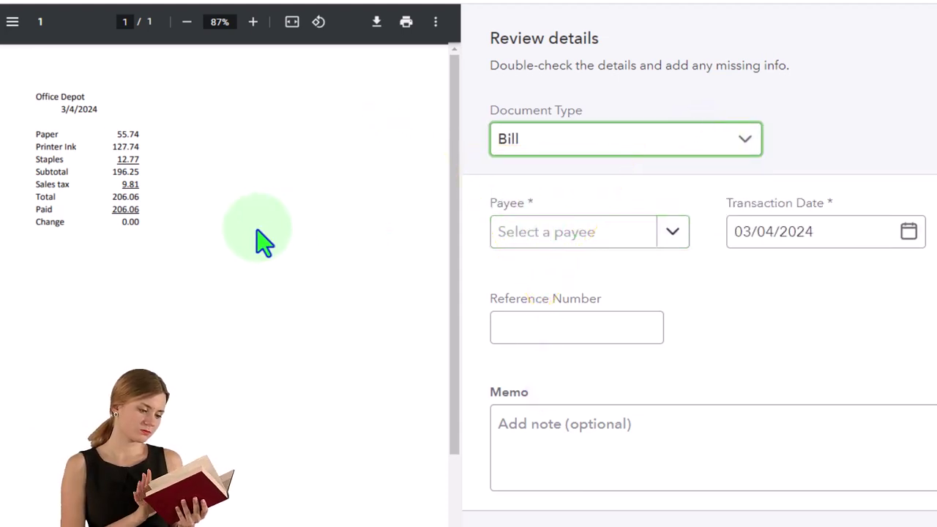
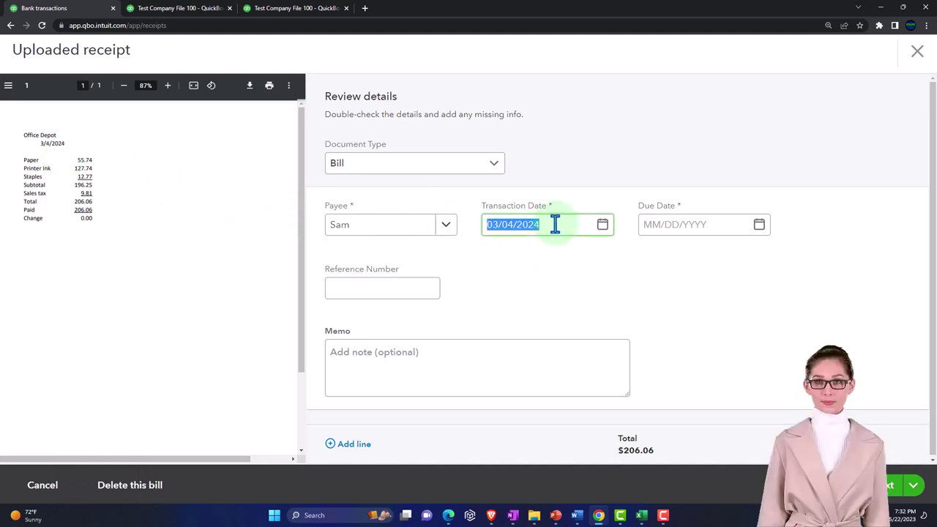
Set the bill's transaction date to 03/15/2024
{"action": "type", "text": "+++"}
{"action": "key", "text": "BackSpace"}
{"action": "key", "text": "BackSpace"}
{"action": "key", "text": "BackSpace"}
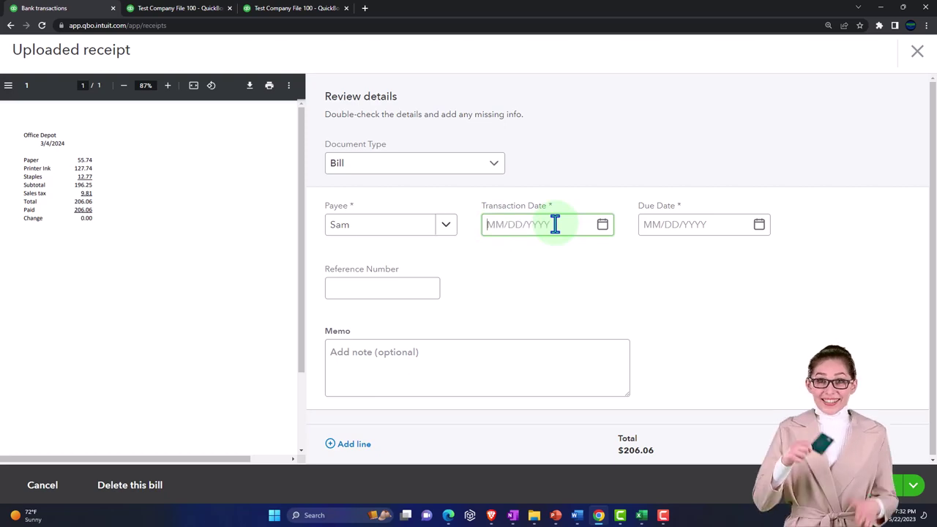
{"action": "type", "text": "03/15/"}
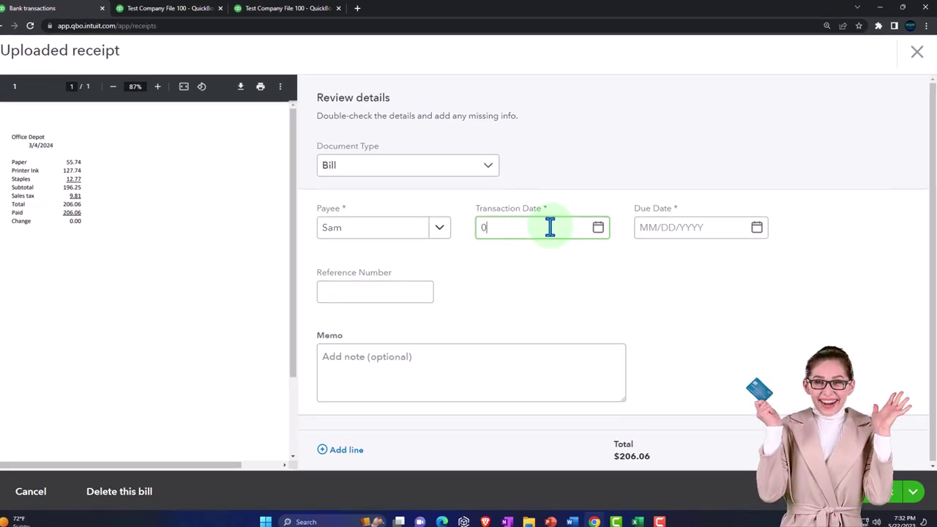
{"action": "type", "text": "2024"}
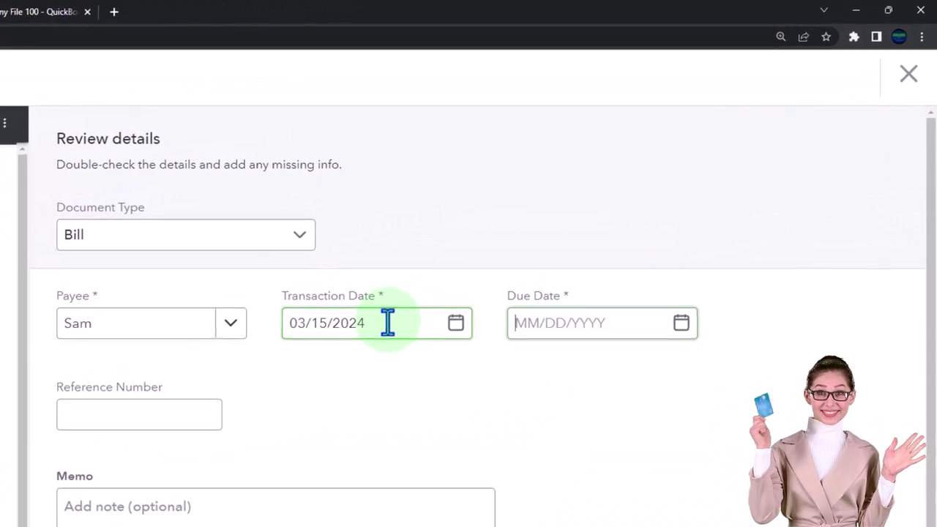
Enter the bill memo "Reimburse contractor" and set the due date to 03/20/2024
{"action": "key", "text": "Tab"}
{"action": "key", "text": "Tab"}
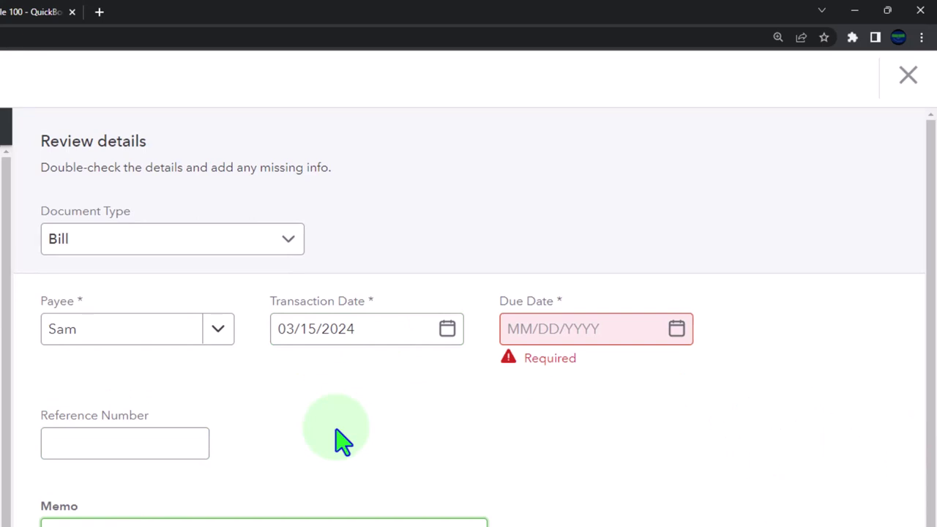
{"action": "left_click", "coordinate": [564, 331]}
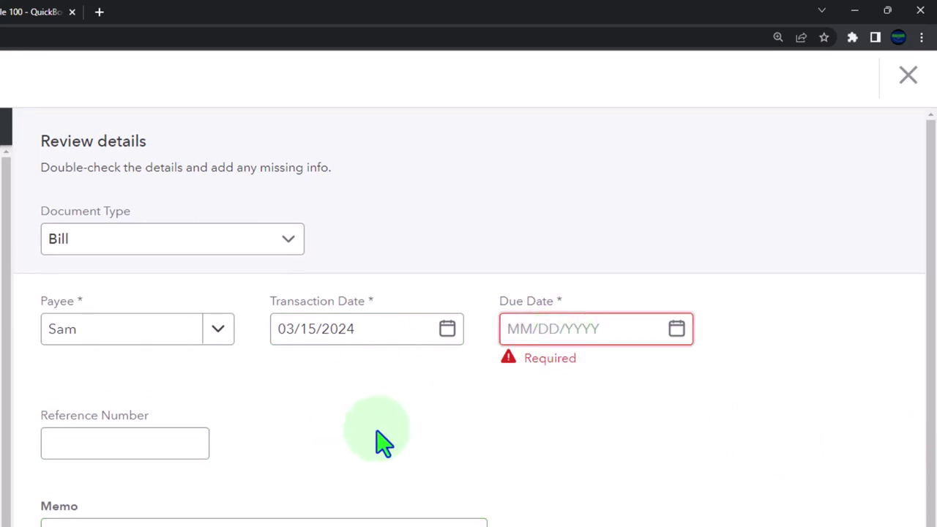
{"action": "type", "text": "03/20/2024"}
{"action": "key", "text": "Tab"}
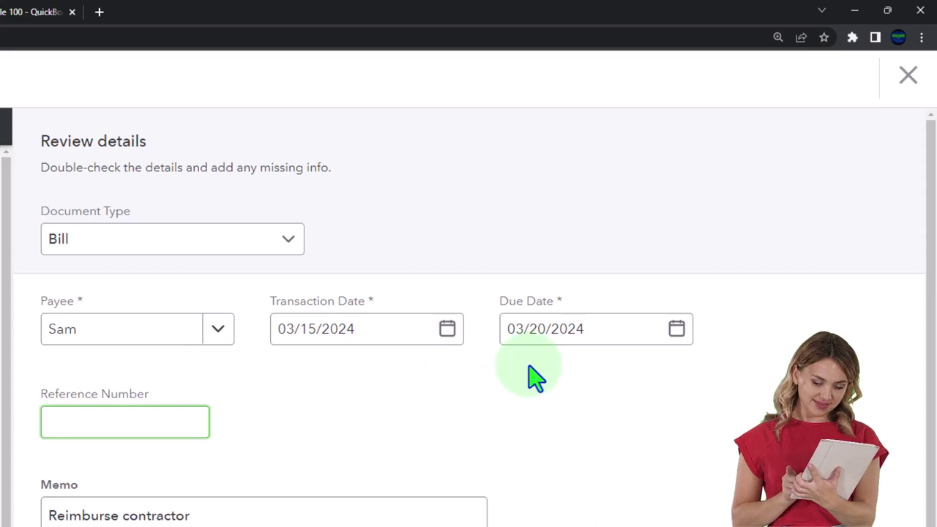
Replace the account category on Line #1 with a new account named Contractor
{"action": "scroll", "coordinate": [540, 376], "scroll_direction": "down", "scroll_amount": 1}
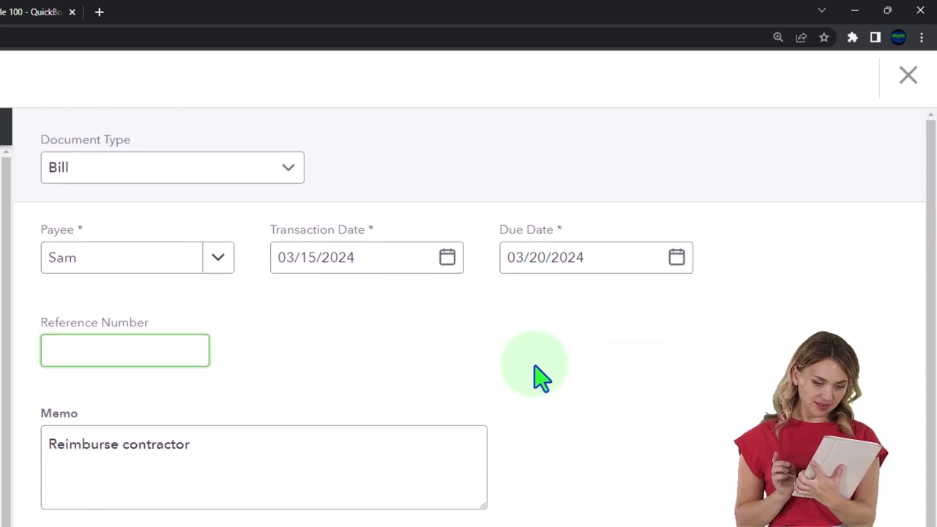
{"action": "scroll", "coordinate": [540, 376], "scroll_direction": "down", "scroll_amount": 3}
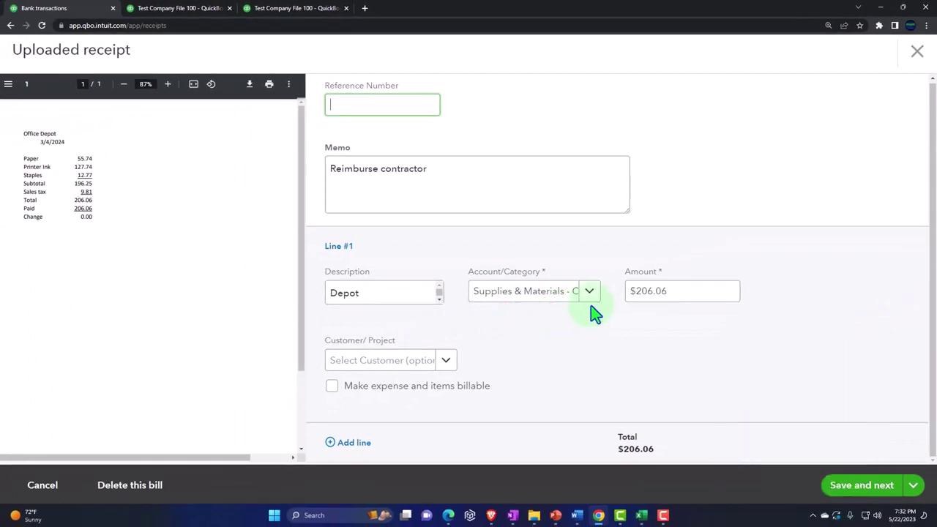
{"action": "left_click", "coordinate": [589, 291]}
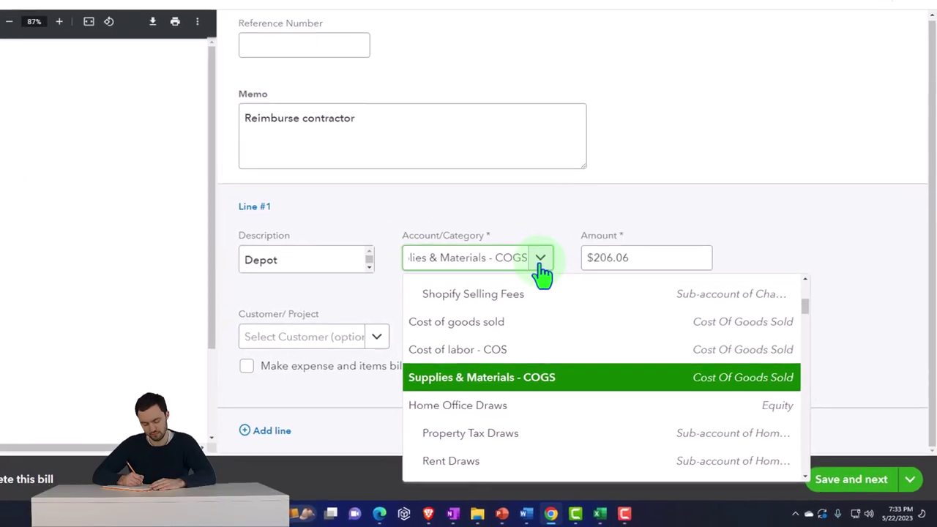
{"action": "key", "text": "BackSpace"}
{"action": "key", "text": "BackSpace"}
{"action": "key", "text": "BackSpace"}
{"action": "key", "text": "BackSpace"}
{"action": "key", "text": "BackSpace"}
{"action": "key", "text": "BackSpace"}
{"action": "key", "text": "BackSpace"}
{"action": "key", "text": "BackSpace"}
{"action": "key", "text": "BackSpace"}
{"action": "key", "text": "BackSpace"}
{"action": "key", "text": "BackSpace"}
{"action": "key", "text": "BackSpace"}
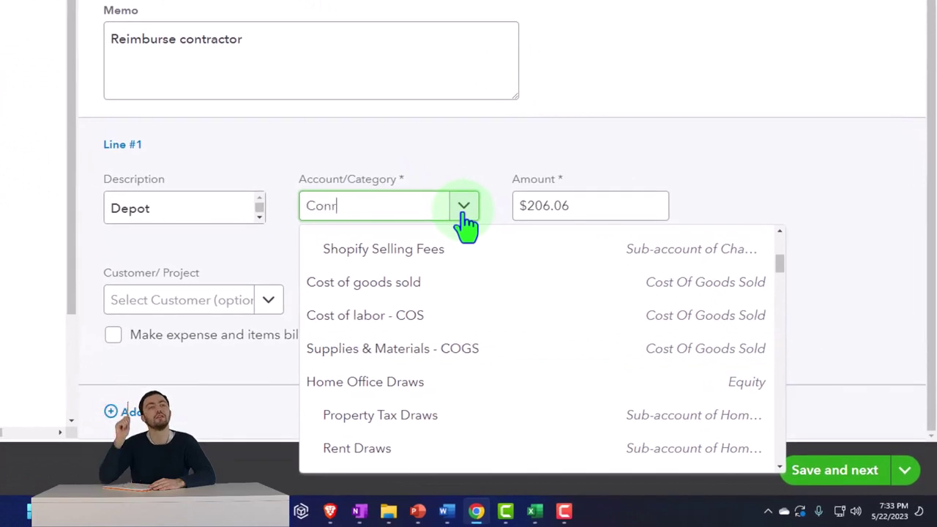
{"action": "type", "text": "tor"}
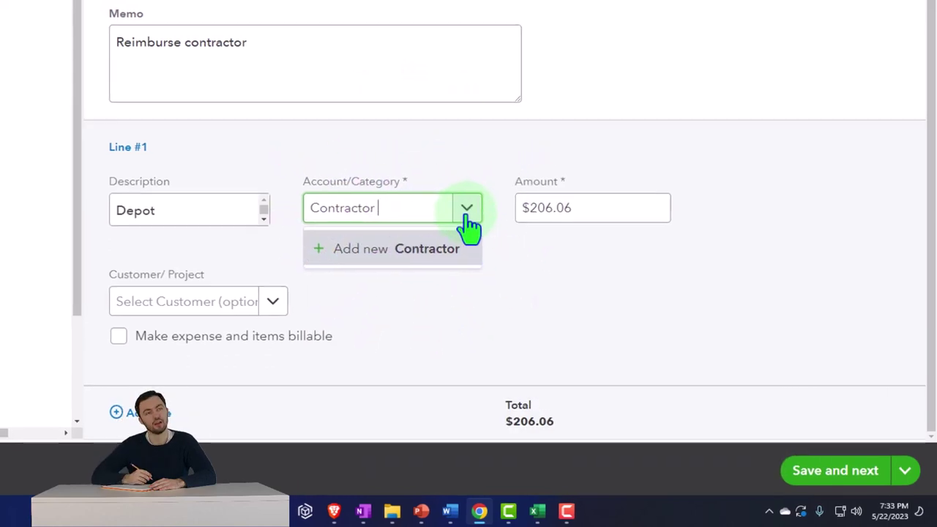
{"action": "key", "text": "Tab"}
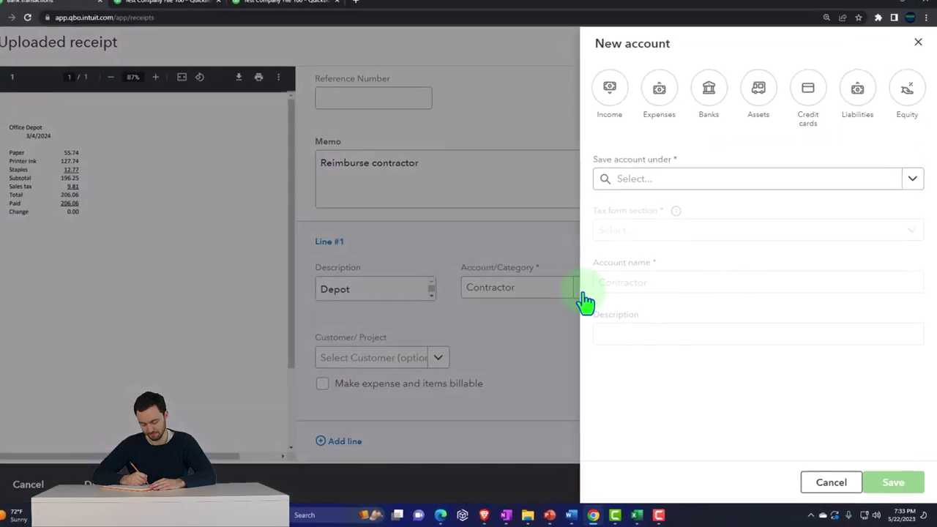
Make the new Contractor account an expense account filed under Expenses and try to save it
{"action": "left_click", "coordinate": [663, 96]}
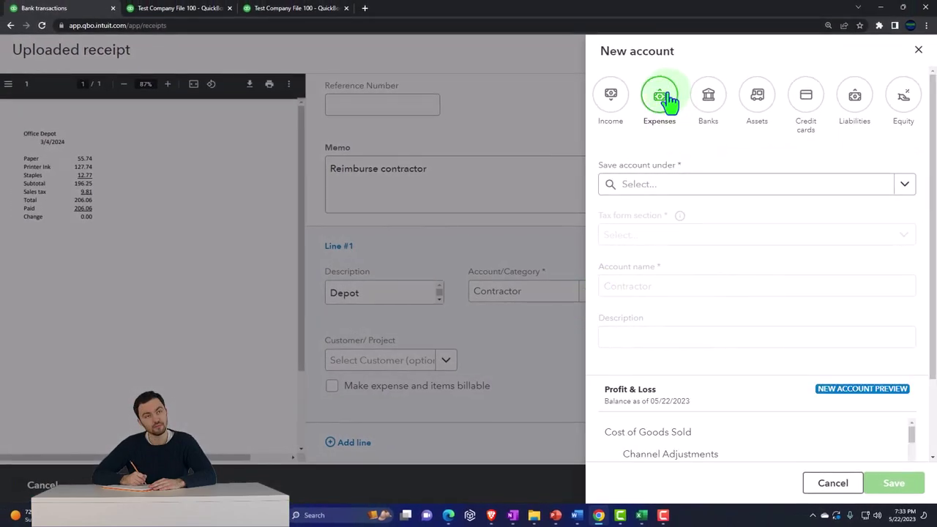
{"action": "scroll", "coordinate": [738, 278], "scroll_direction": "down", "scroll_amount": 2}
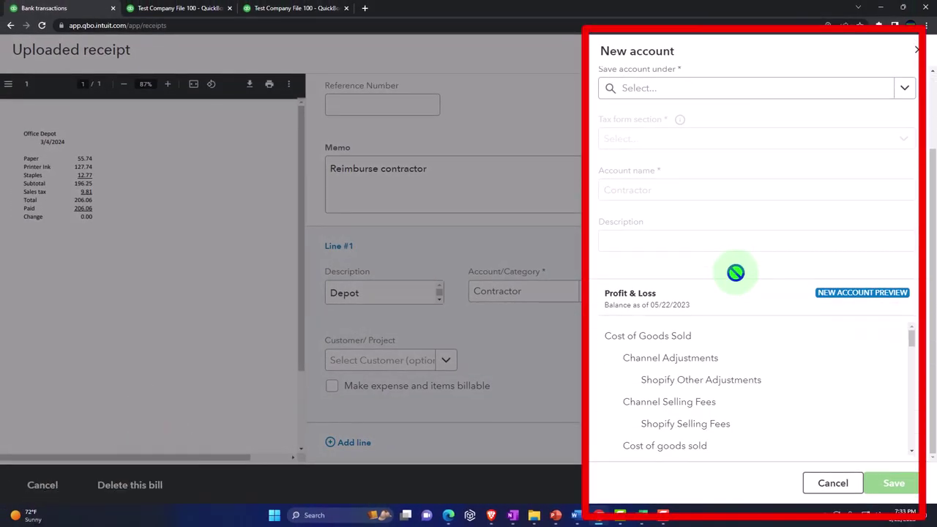
{"action": "scroll", "coordinate": [704, 359], "scroll_direction": "down", "scroll_amount": 4}
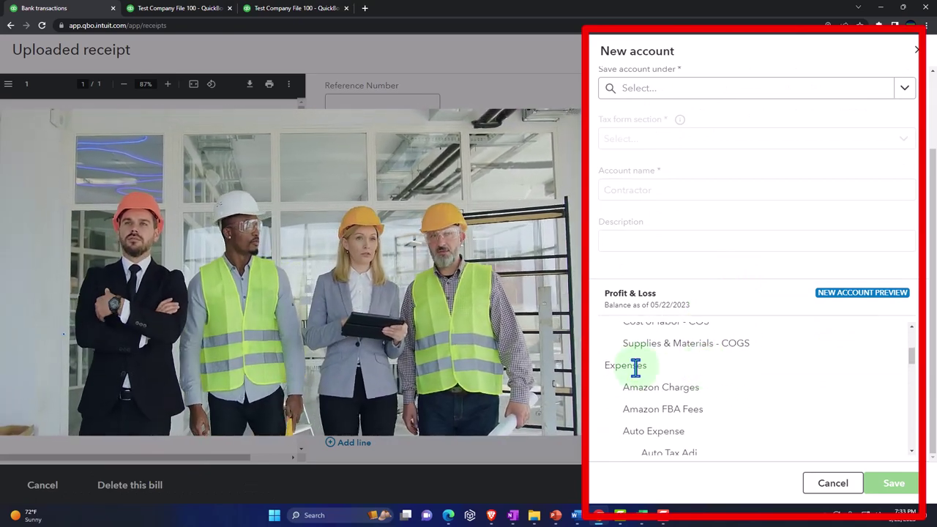
{"action": "left_click", "coordinate": [650, 90]}
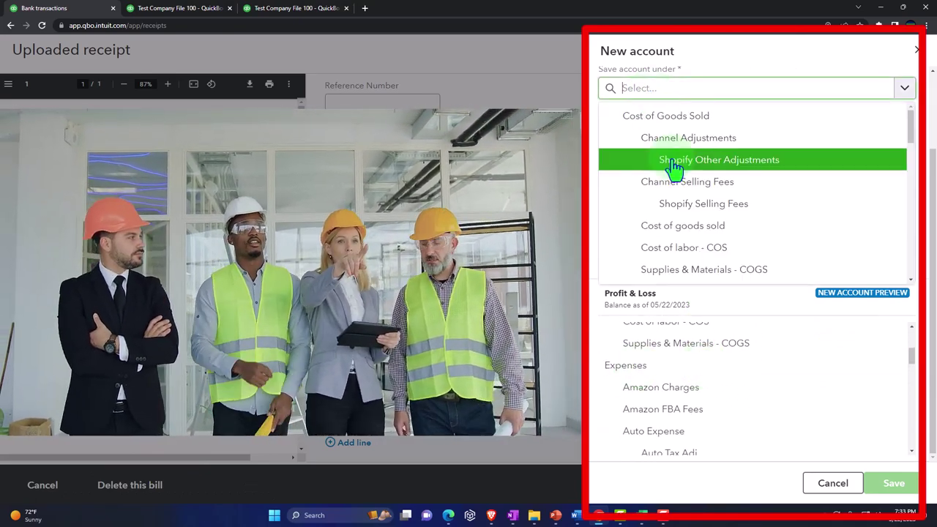
{"action": "scroll", "coordinate": [673, 168], "scroll_direction": "down", "scroll_amount": 3}
{"action": "left_click", "coordinate": [661, 202]}
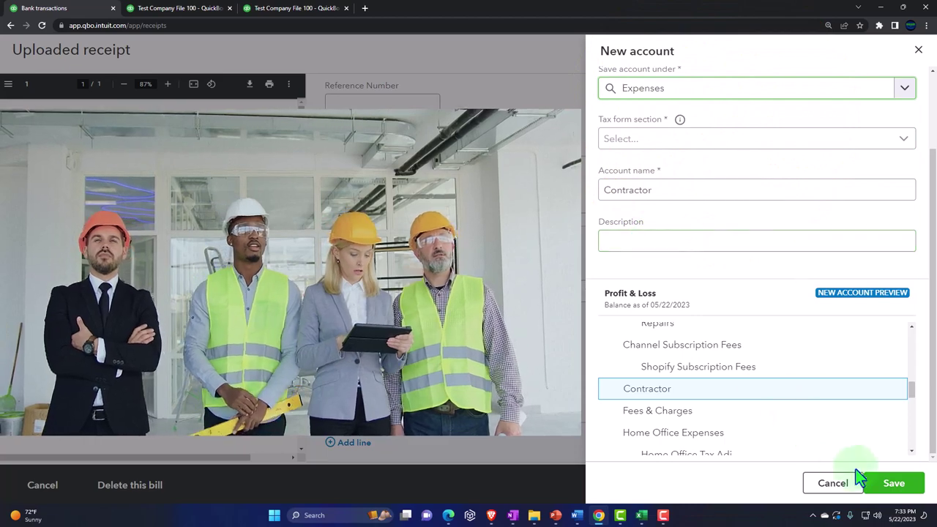
{"action": "left_click", "coordinate": [895, 490]}
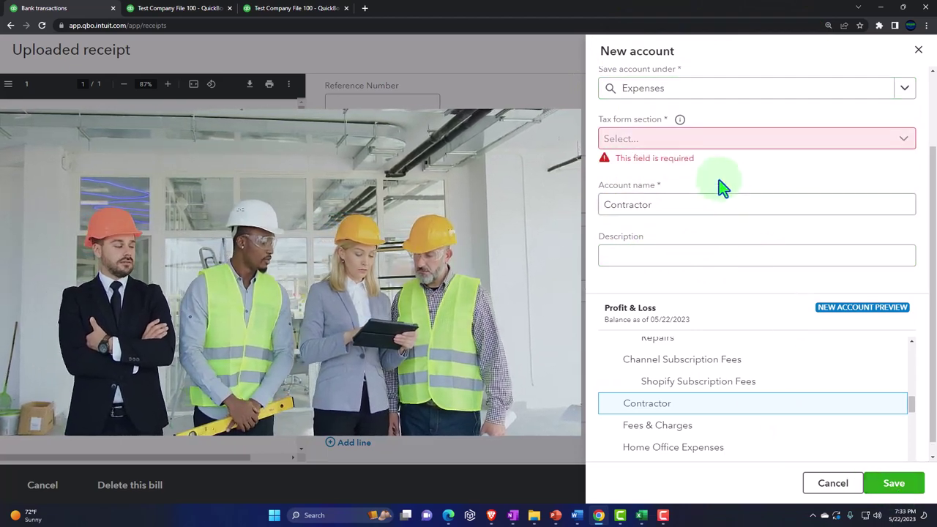
Set the new account's tax form section to Other Business Expenses and save the account
{"action": "left_click", "coordinate": [690, 143]}
{"action": "scroll", "coordinate": [695, 212], "scroll_direction": "down", "scroll_amount": 1}
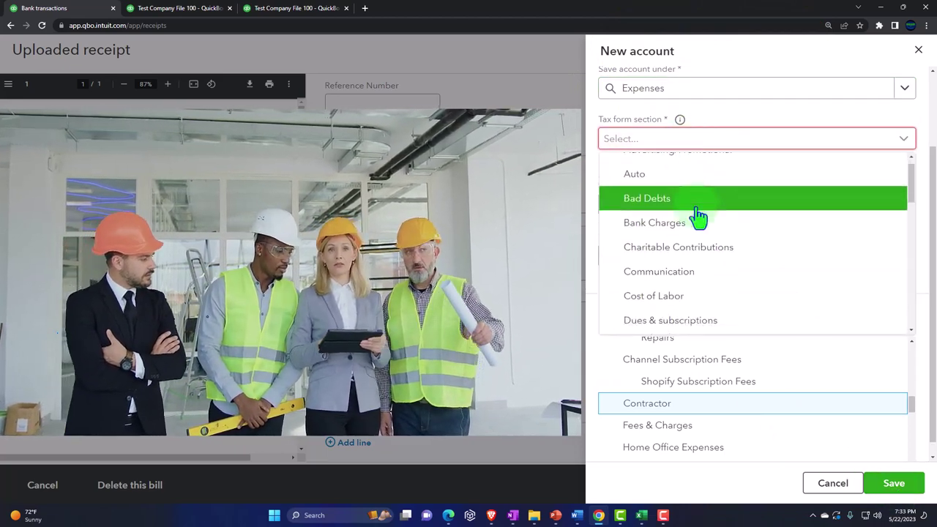
{"action": "scroll", "coordinate": [732, 242], "scroll_direction": "down", "scroll_amount": 1}
{"action": "scroll", "coordinate": [716, 234], "scroll_direction": "down", "scroll_amount": 5}
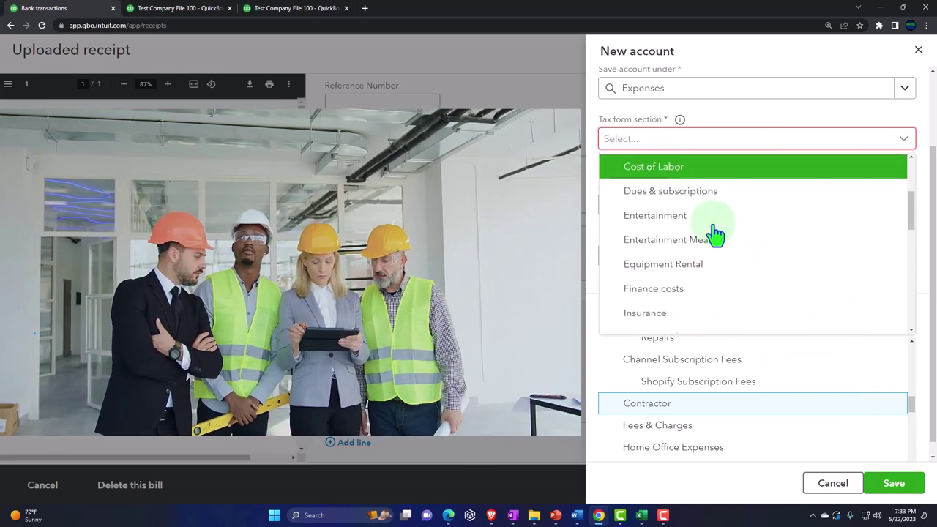
{"action": "left_click", "coordinate": [708, 221]}
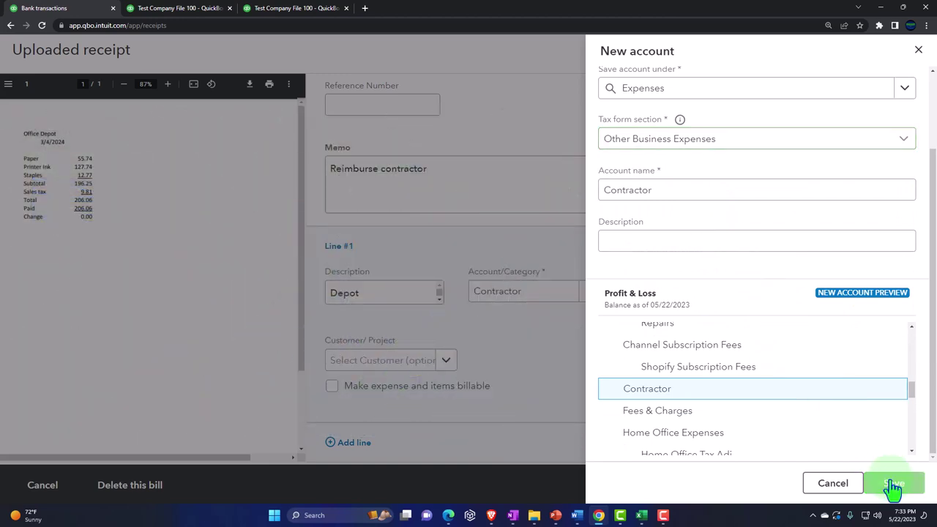
{"action": "left_click", "coordinate": [892, 487]}
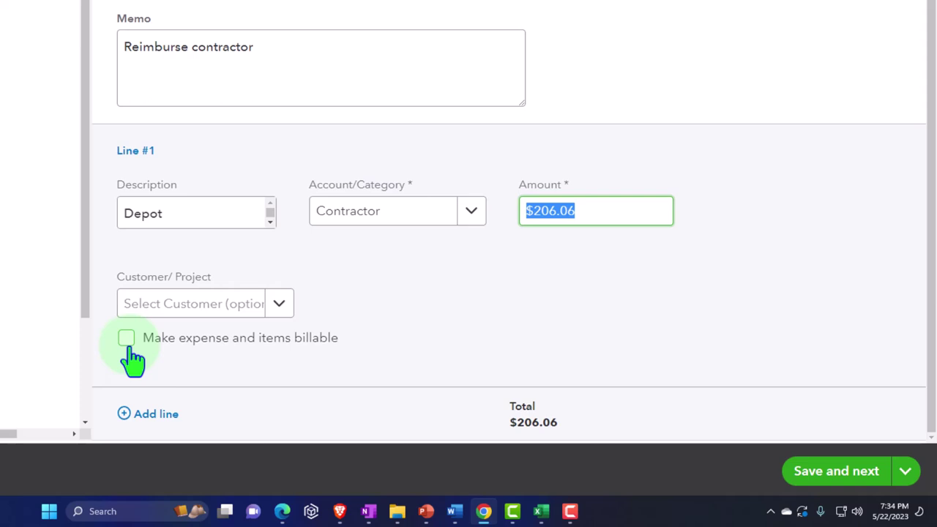
Save the reviewed receipt details and create the bill from the draft
{"action": "left_click", "coordinate": [904, 472]}
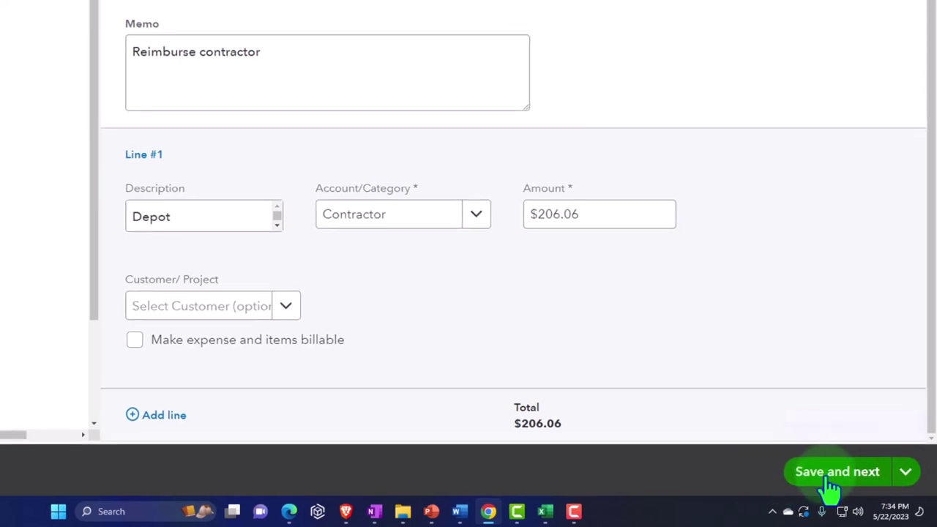
{"action": "left_click", "coordinate": [829, 480]}
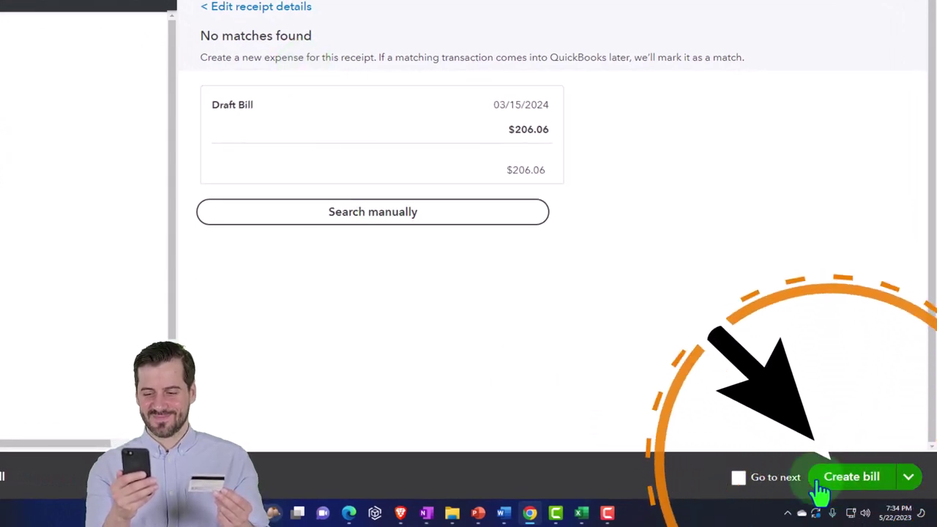
{"action": "left_click", "coordinate": [851, 485]}
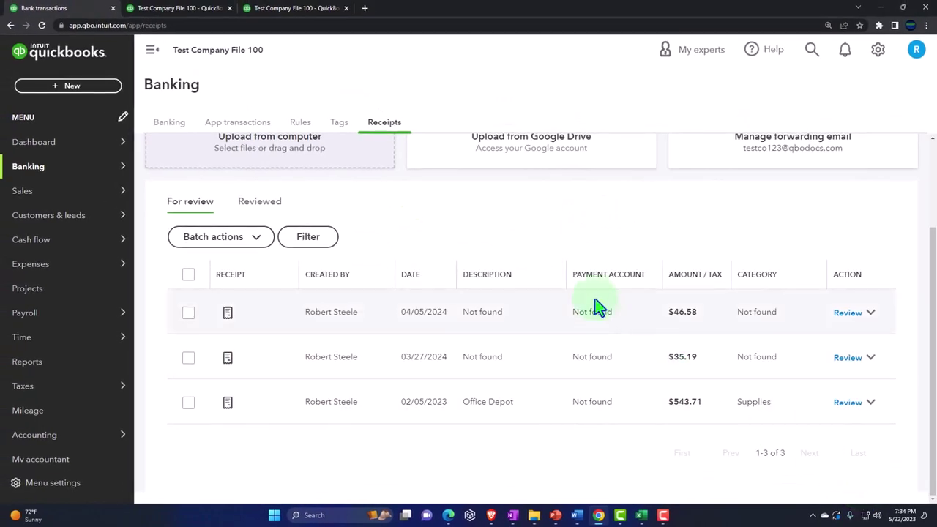
{"action": "left_click", "coordinate": [73, 89]}
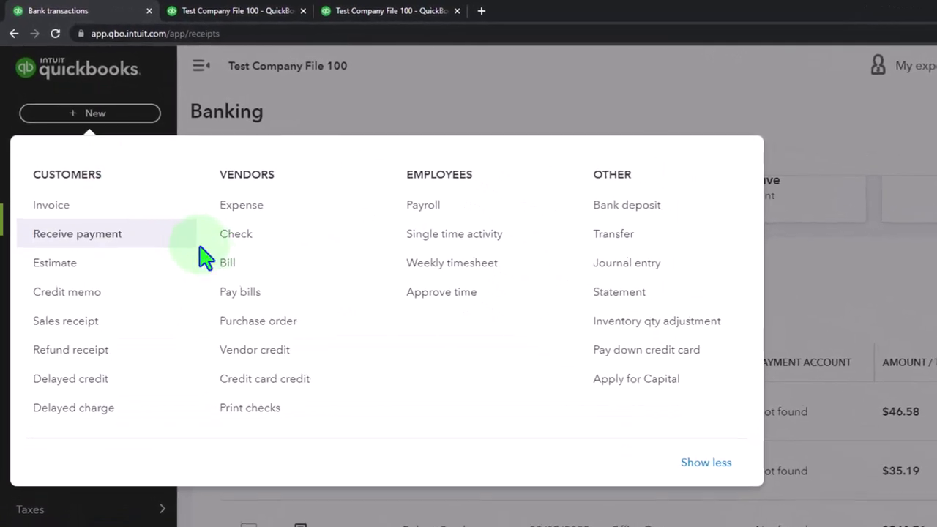
{"action": "left_click", "coordinate": [221, 263]}
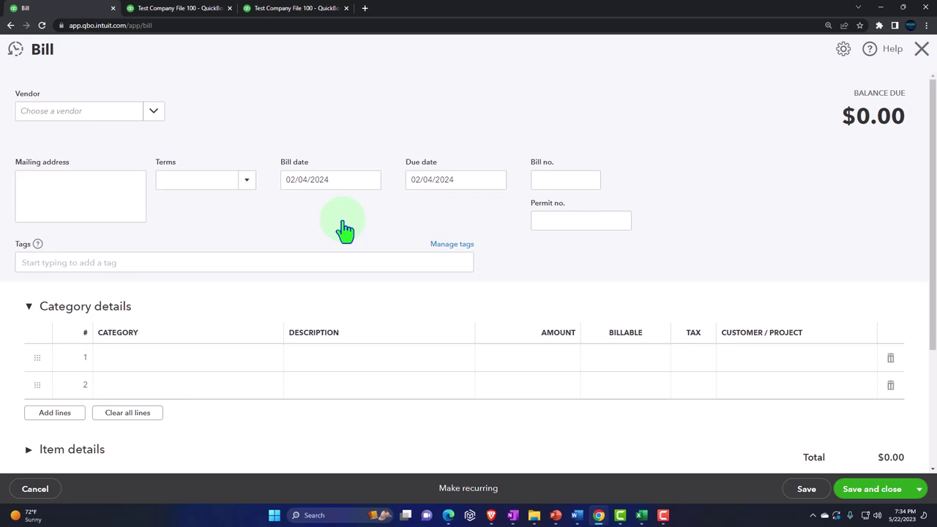
{"action": "left_click", "coordinate": [921, 52]}
Rerun the 2024 Balance Sheet and open the transaction detail behind Accounts Payable (A/P)
{"action": "left_click", "coordinate": [181, 10]}
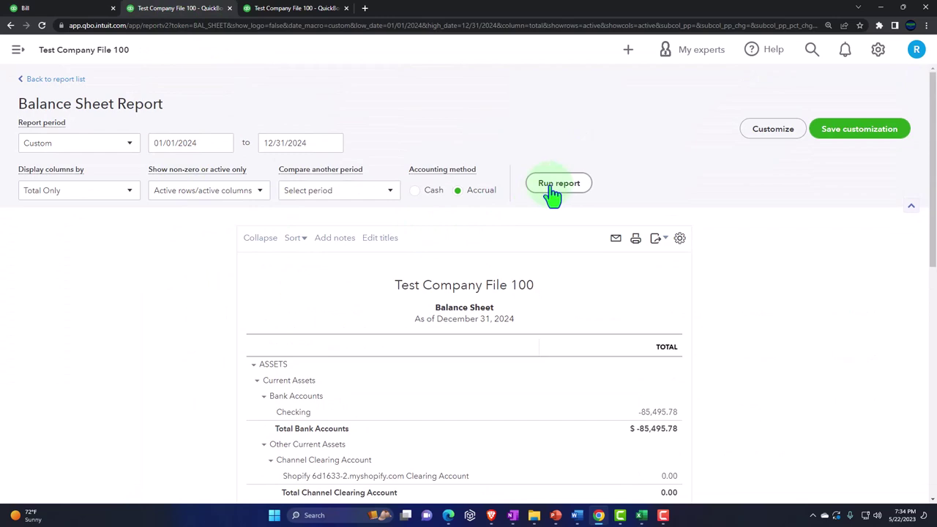
{"action": "scroll", "coordinate": [568, 192], "scroll_direction": "down", "scroll_amount": 2}
{"action": "key", "text": "ctrl+plus"}
{"action": "scroll", "coordinate": [568, 195], "scroll_direction": "down", "scroll_amount": 3}
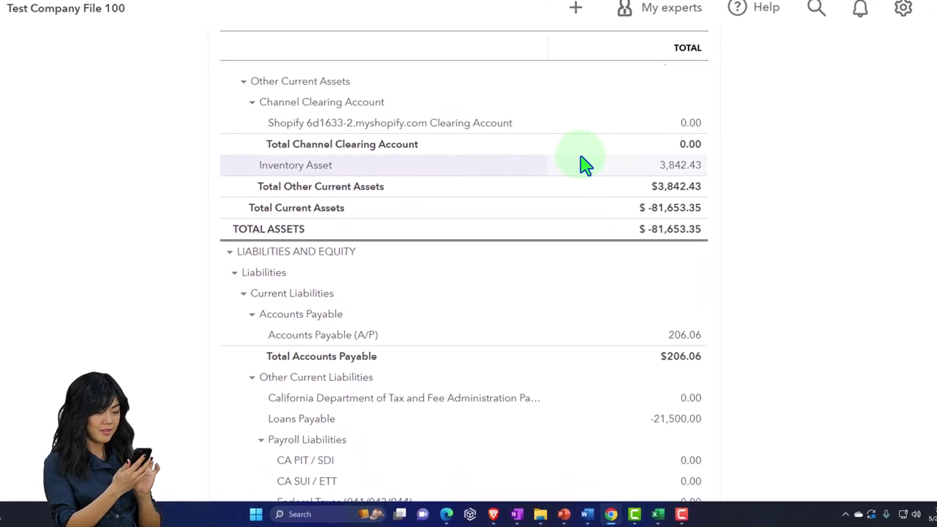
{"action": "scroll", "coordinate": [583, 165], "scroll_direction": "down", "scroll_amount": 1}
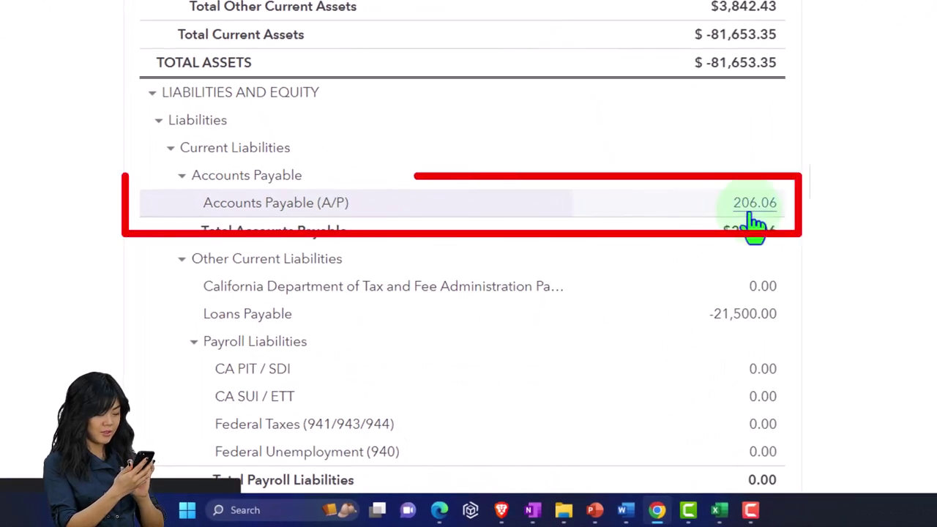
{"action": "left_click", "coordinate": [752, 213]}
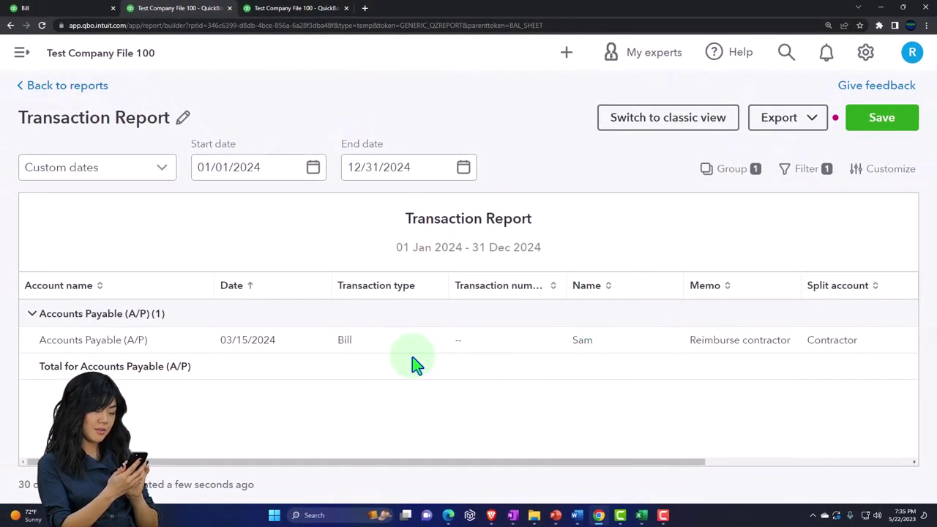
Inspect the 03/15/2024 bill from the transaction report, then return to the Balance Sheet without saving the report
{"action": "left_click", "coordinate": [346, 341]}
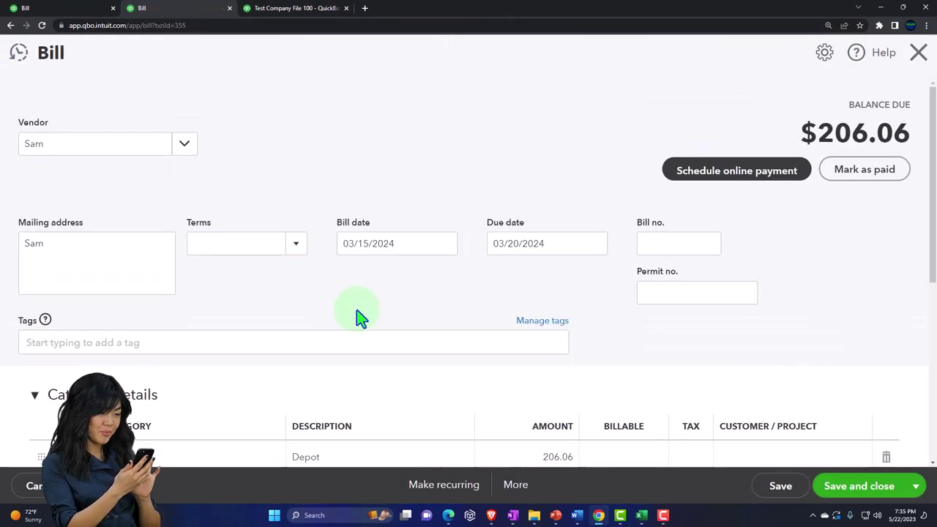
{"action": "key", "text": "ctrl+minus"}
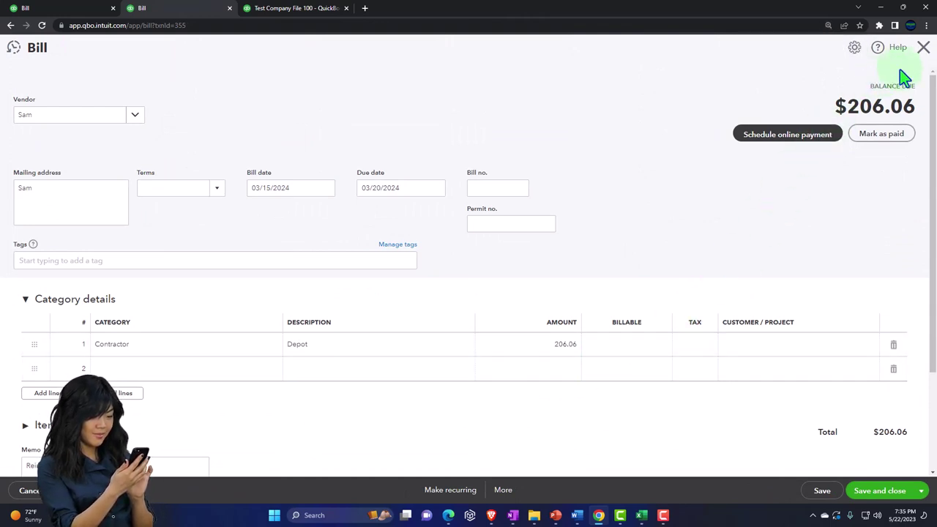
{"action": "left_click", "coordinate": [922, 48]}
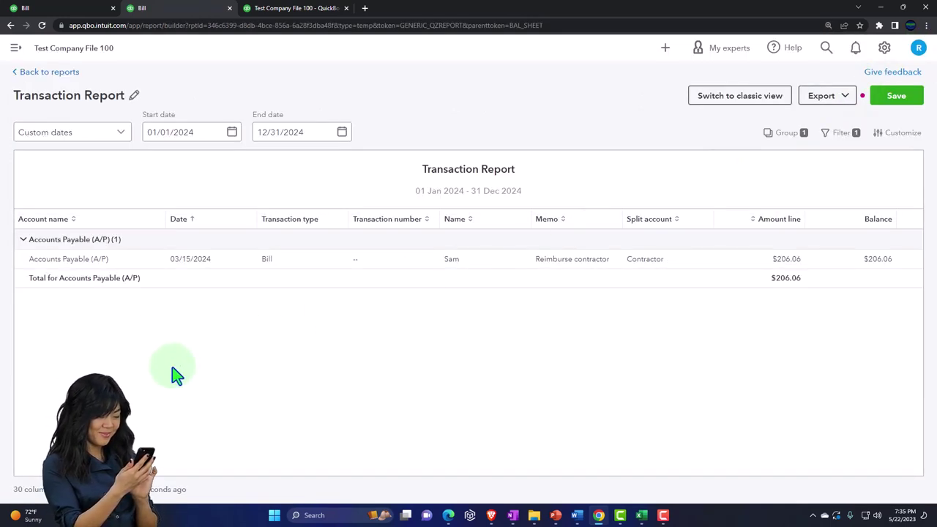
{"action": "left_click", "coordinate": [53, 73]}
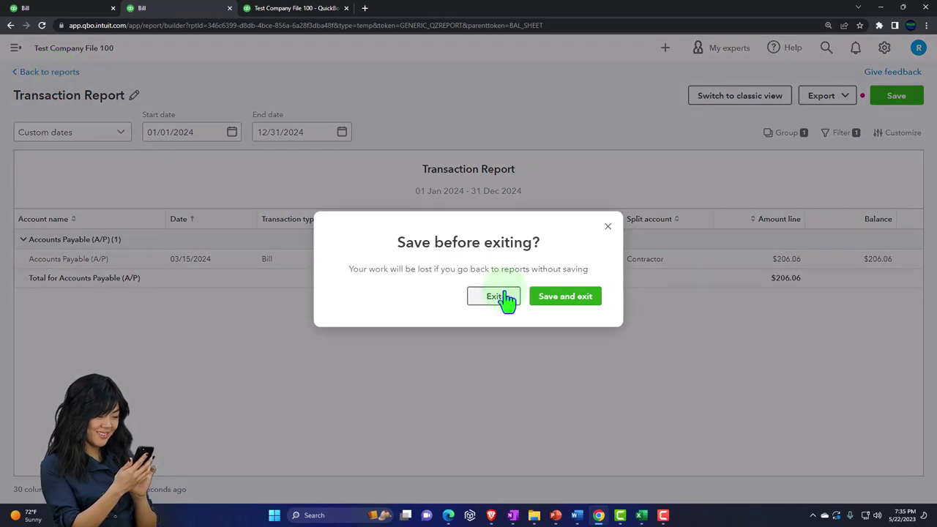
{"action": "left_click", "coordinate": [503, 298]}
Rerun the 2024 Profit and Loss report and check the Contractor line under Expenses
{"action": "left_click", "coordinate": [296, 10]}
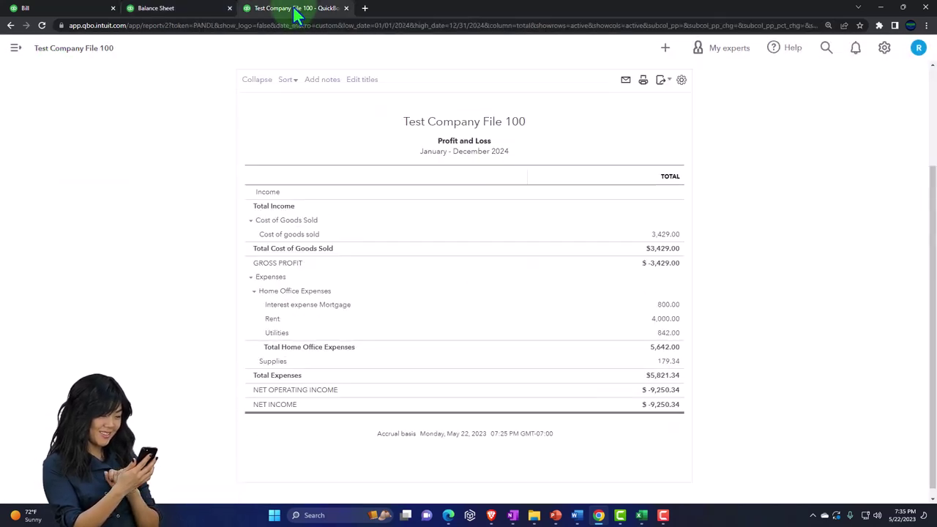
{"action": "left_click", "coordinate": [497, 173]}
{"action": "scroll", "coordinate": [475, 350], "scroll_direction": "down", "scroll_amount": 2}
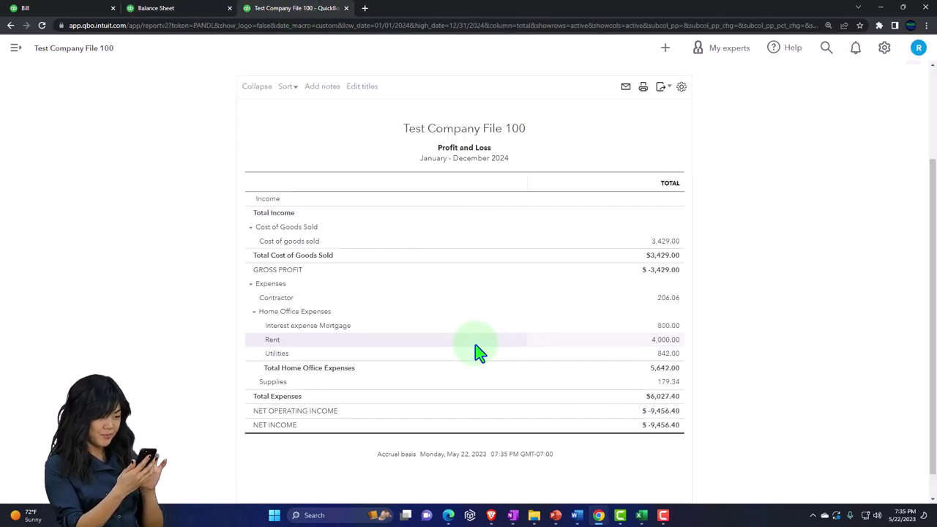
{"action": "key", "text": "ctrl+plus"}
{"action": "key", "text": "ctrl+plus"}
{"action": "key", "text": "ctrl+plus"}
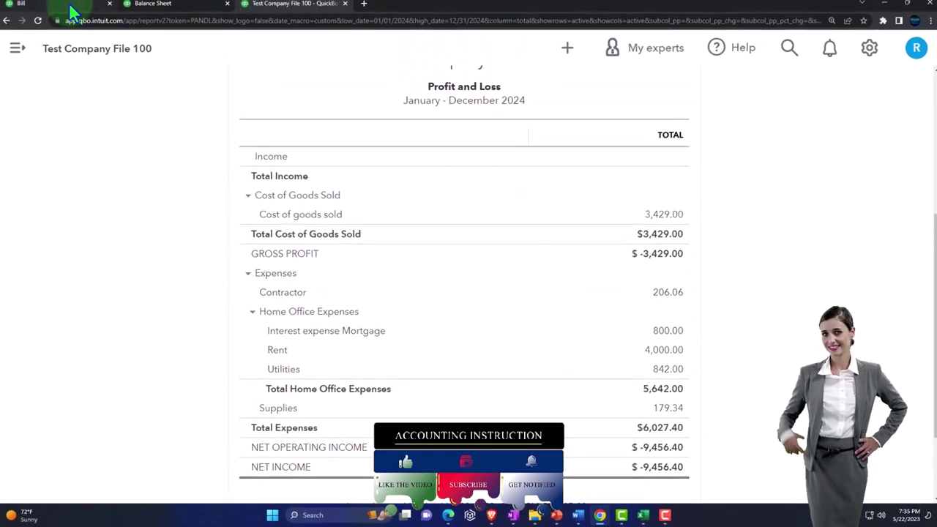
Start paying bills from the Checking account and select the contractor's bill due 03/20/2024 for payment
{"action": "left_click", "coordinate": [71, 4]}
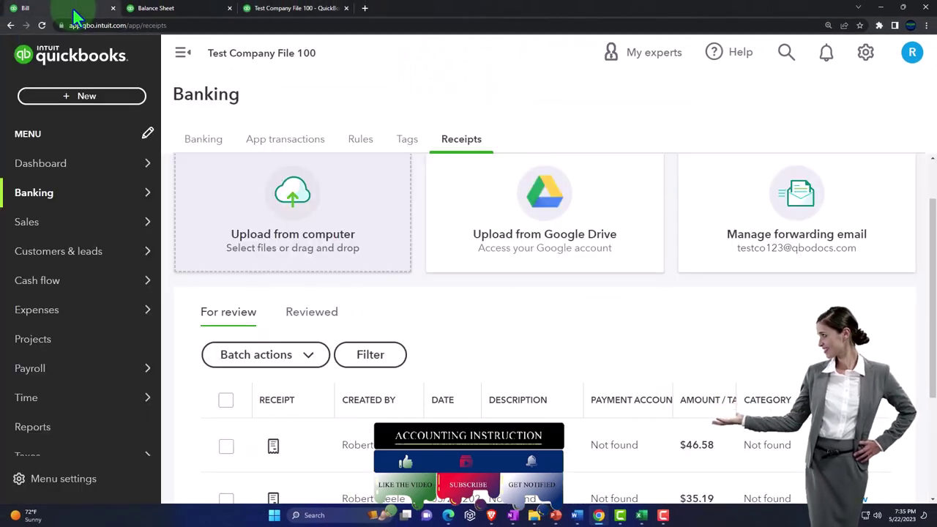
{"action": "mouse_move", "coordinate": [88, 236]}
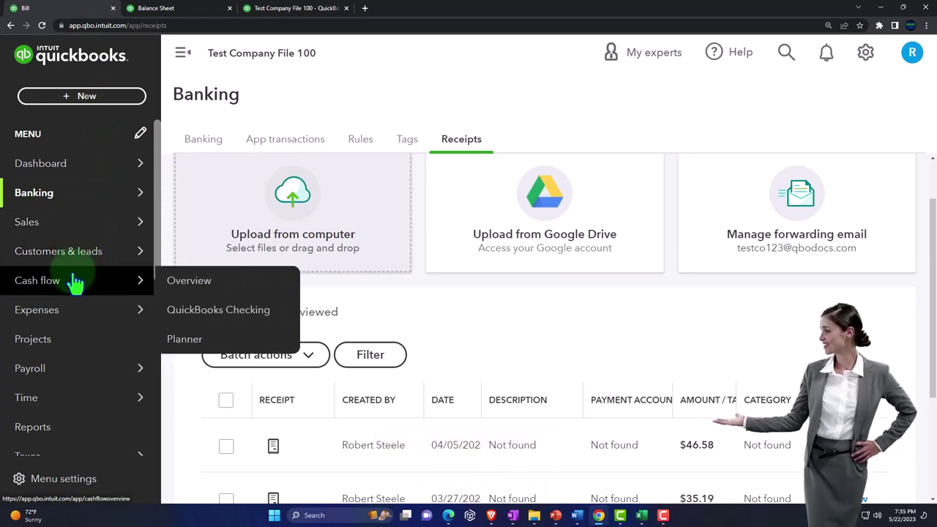
{"action": "key", "text": "ctrl+minus"}
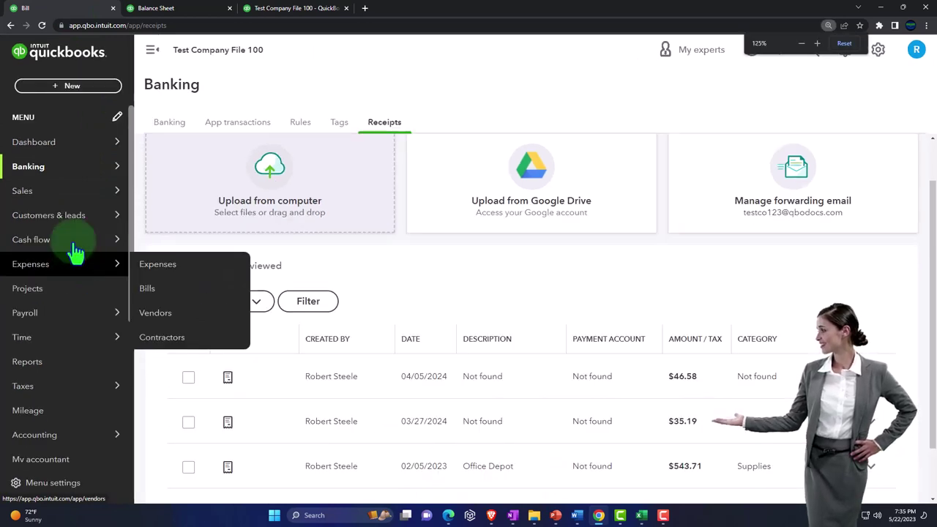
{"action": "left_click", "coordinate": [57, 94]}
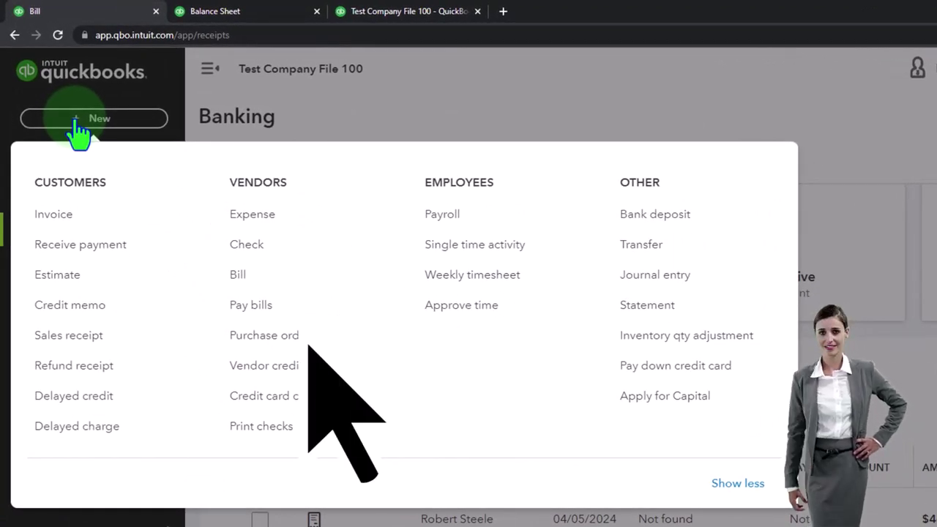
{"action": "left_click", "coordinate": [231, 306]}
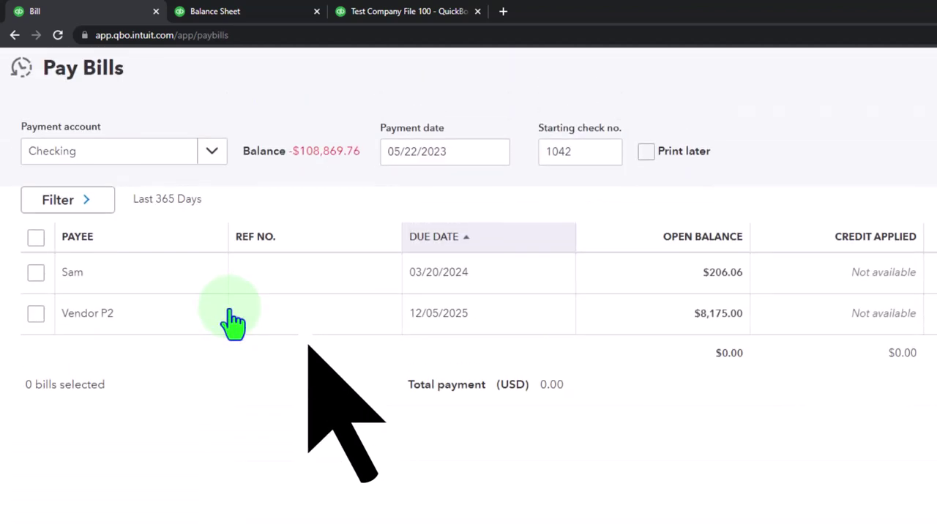
{"action": "left_click", "coordinate": [36, 273]}
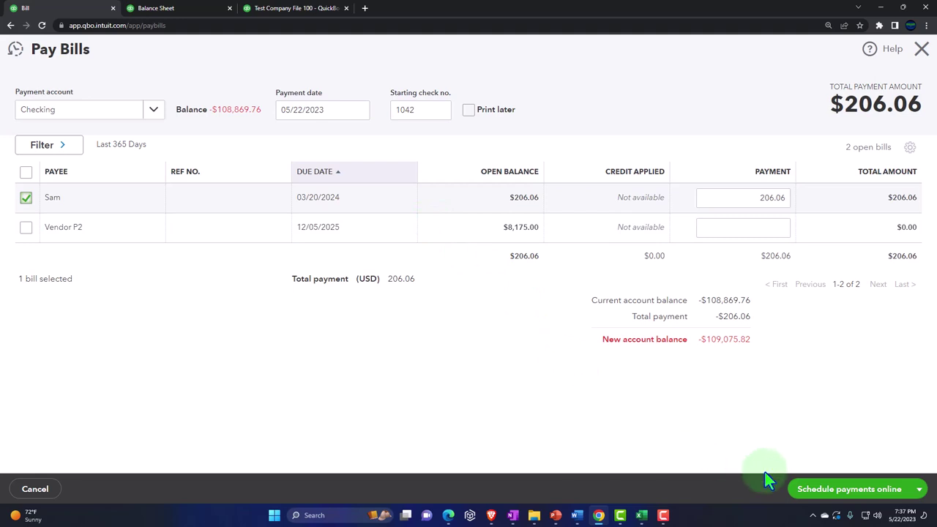
Set the payment date of the selected bill to 03/24/2024
{"action": "left_click", "coordinate": [918, 489]}
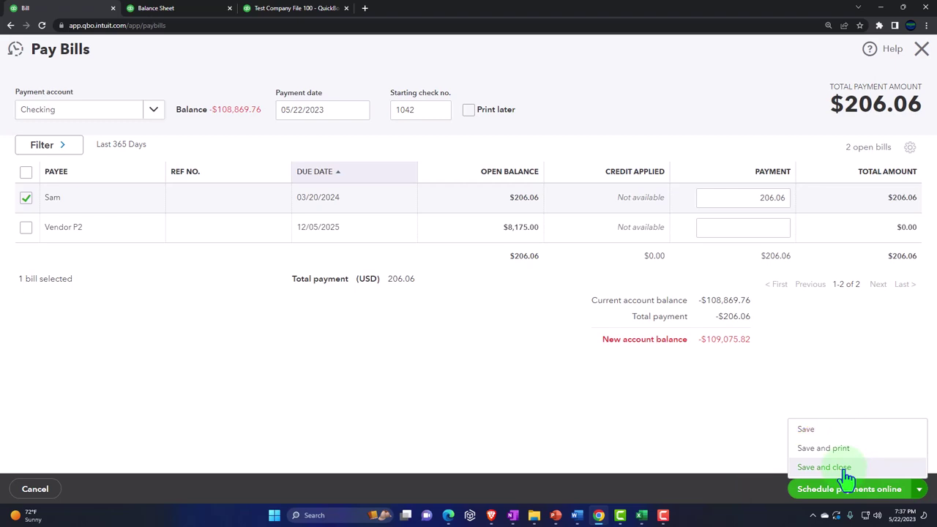
{"action": "left_click", "coordinate": [334, 111]}
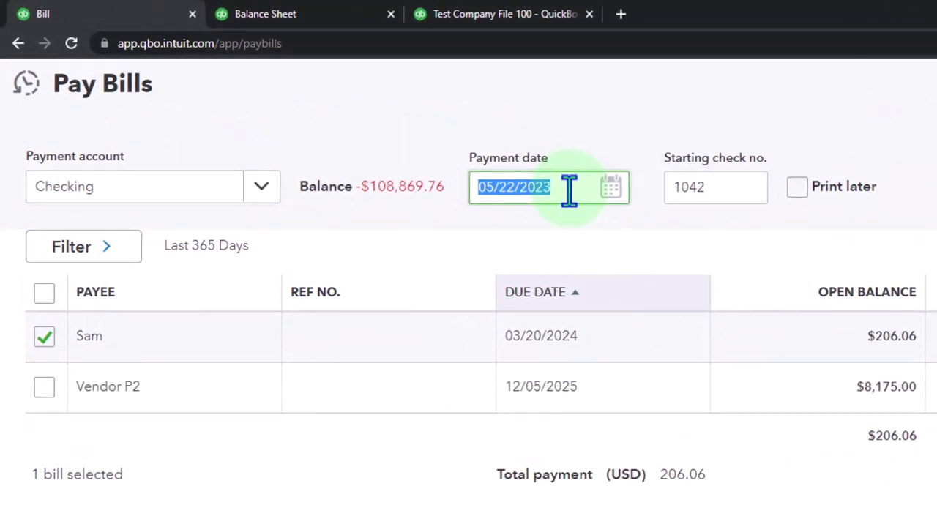
{"action": "type", "text": "0"}
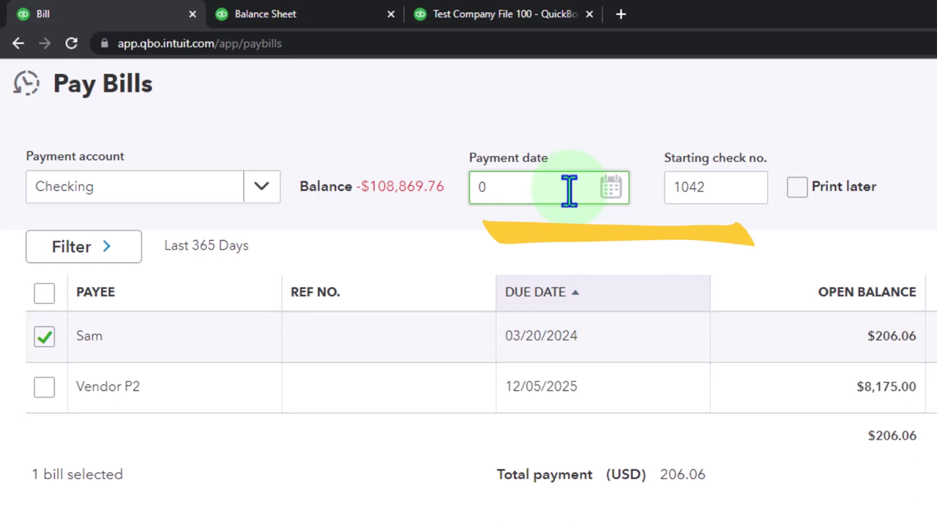
{"action": "type", "text": "3/24/"}
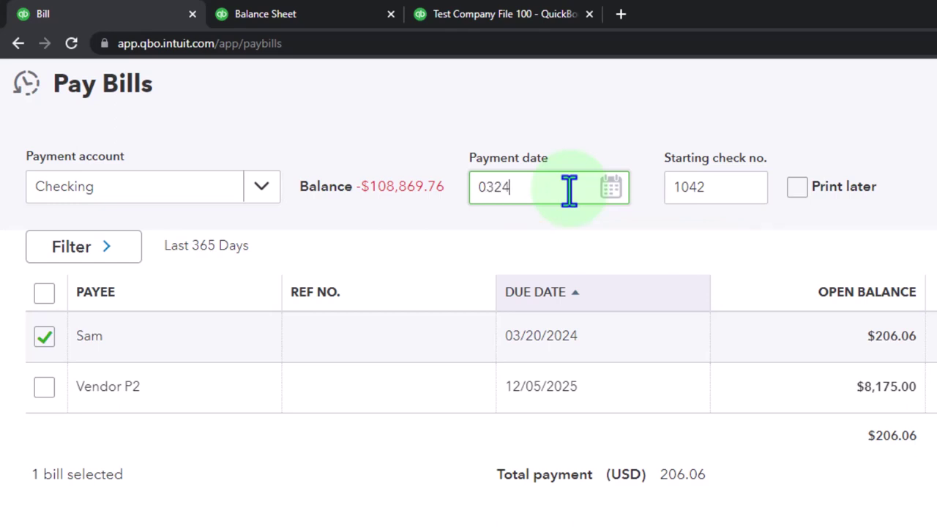
{"action": "type", "text": "2024"}
{"action": "key", "text": "Tab"}
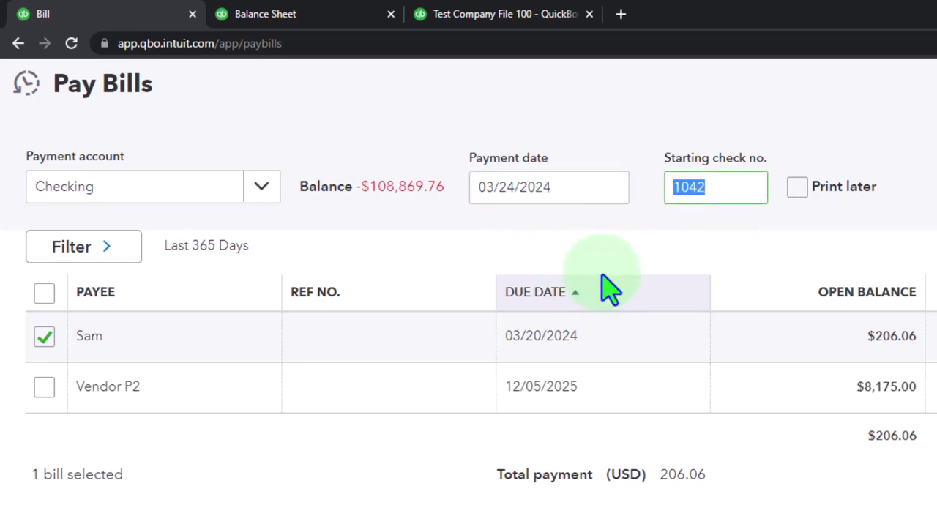
Clear the starting check number, then save and close the bill payment
{"action": "key", "text": "BackSpace"}
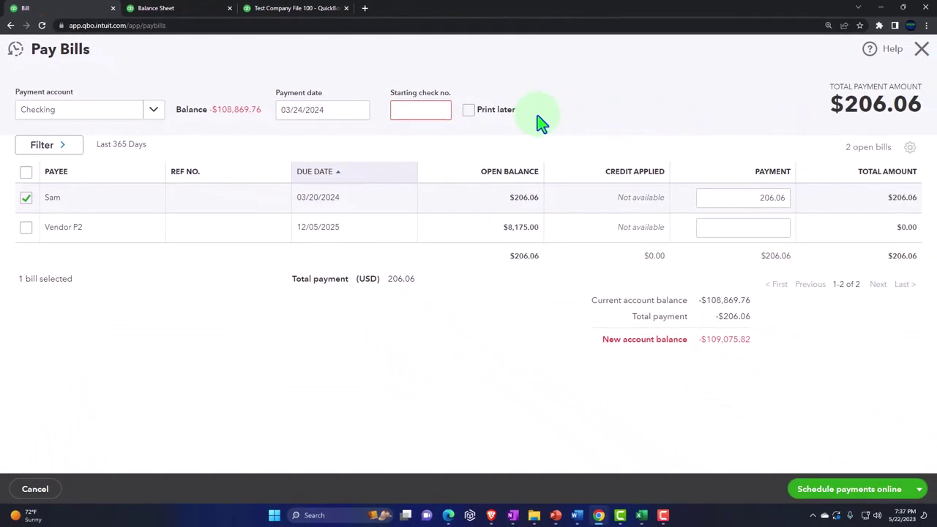
{"action": "left_click", "coordinate": [920, 490]}
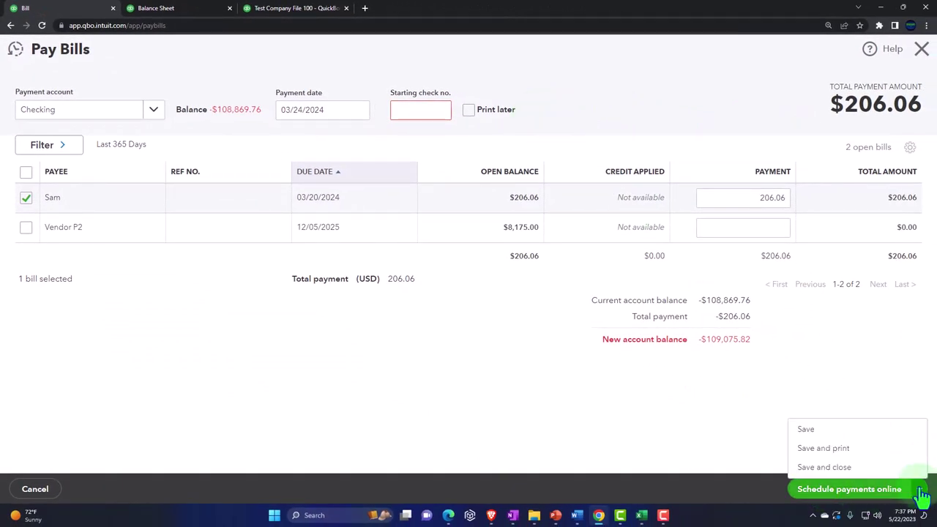
{"action": "left_click", "coordinate": [868, 468]}
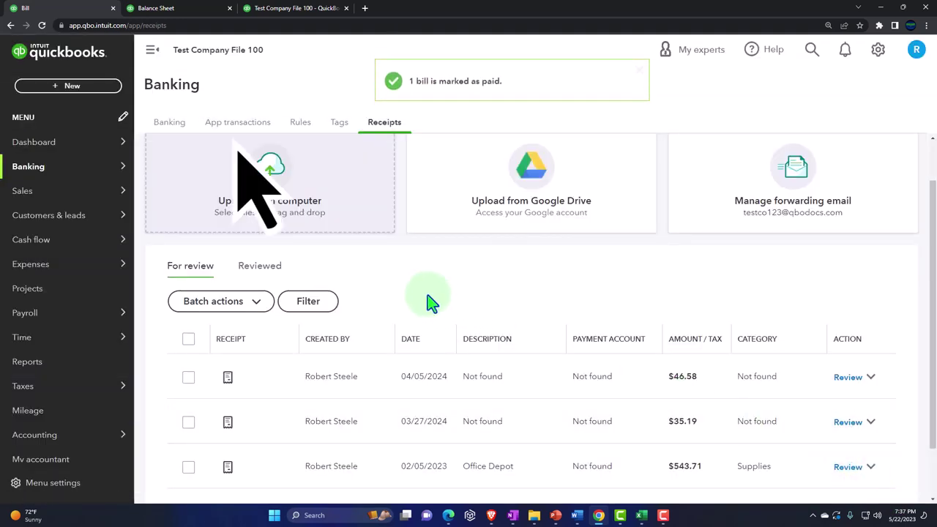
Expand the 03/04/2024 Office Depot transaction in the bank feed and examine its suggested bill payment match
{"action": "left_click", "coordinate": [174, 134]}
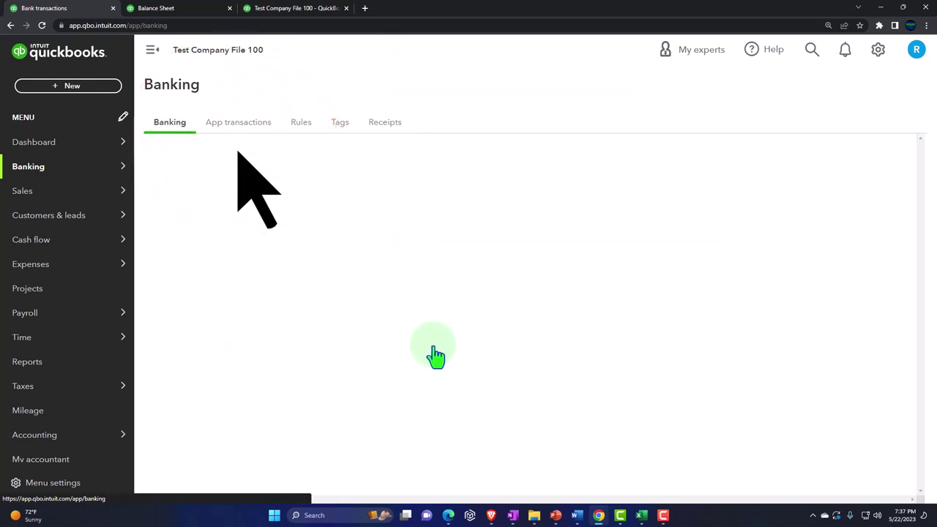
{"action": "scroll", "coordinate": [512, 352], "scroll_direction": "down", "scroll_amount": 2}
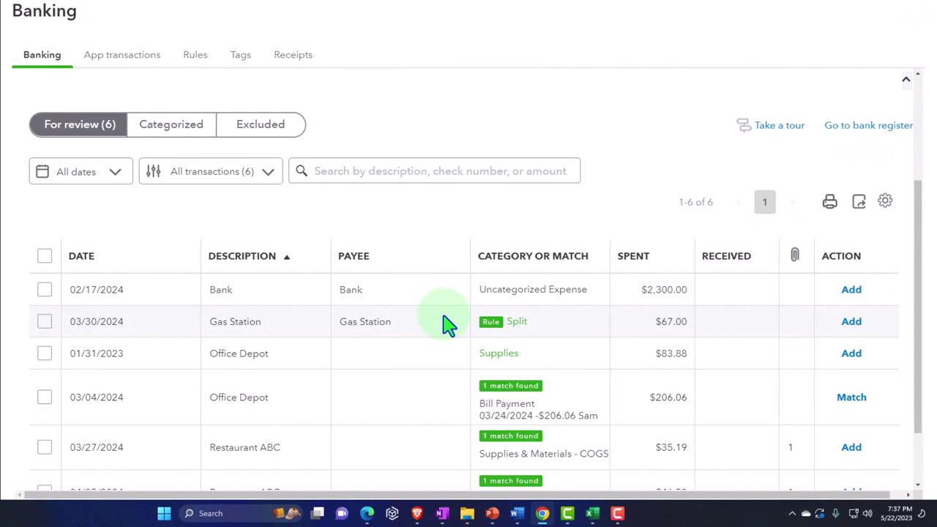
{"action": "scroll", "coordinate": [447, 324], "scroll_direction": "down", "scroll_amount": 1}
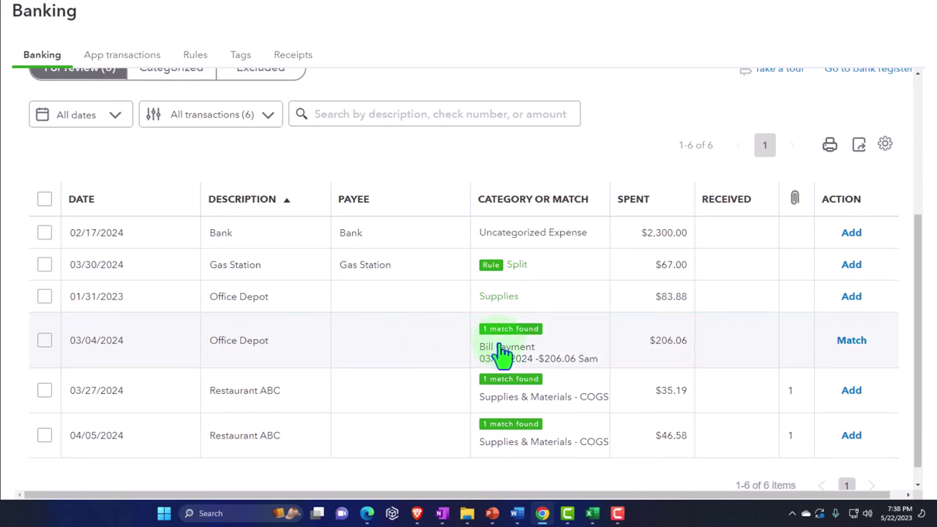
{"action": "left_click", "coordinate": [393, 359]}
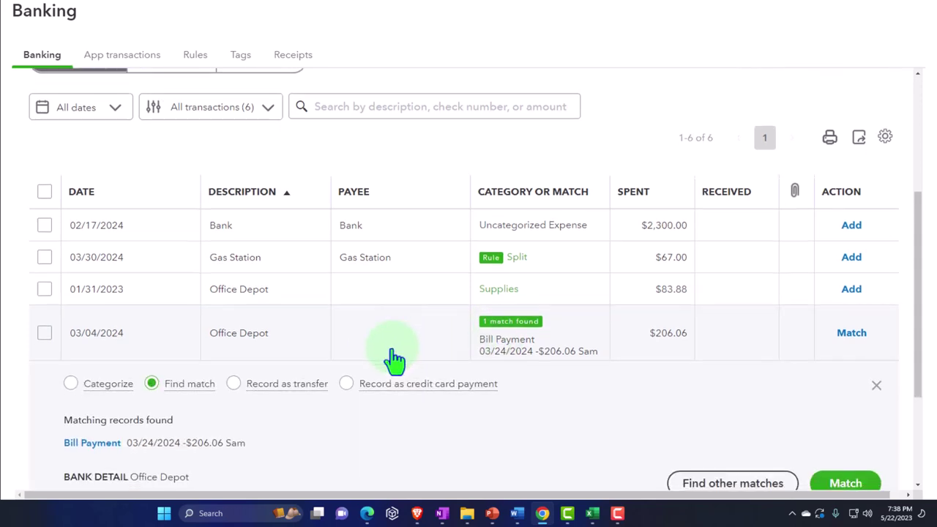
{"action": "scroll", "coordinate": [393, 359], "scroll_direction": "down", "scroll_amount": 3}
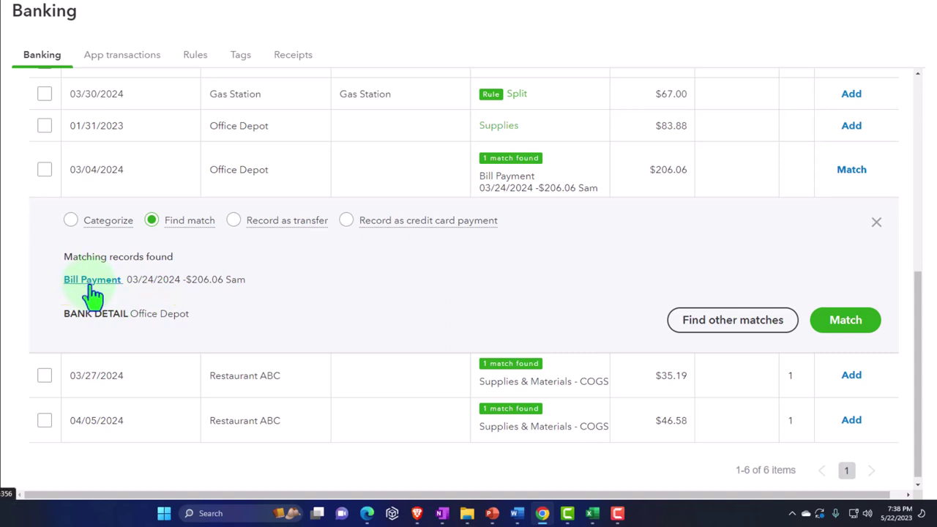
Rerun the 2024 Balance Sheet and check the Checking and Accounts Payable (A/P) balances after the bill payment
{"action": "left_click", "coordinate": [170, 11]}
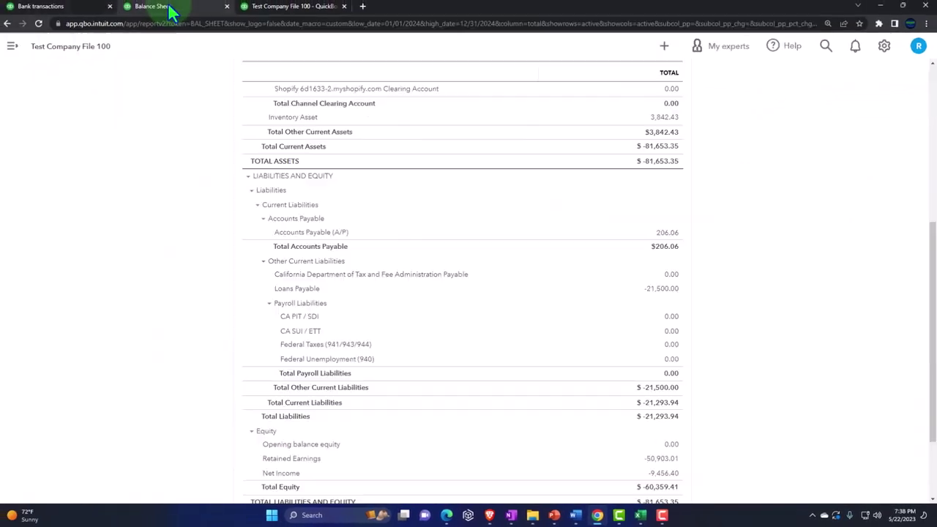
{"action": "scroll", "coordinate": [278, 366], "scroll_direction": "up", "scroll_amount": 5}
{"action": "left_click", "coordinate": [561, 187]}
{"action": "scroll", "coordinate": [557, 322], "scroll_direction": "down", "scroll_amount": 2}
{"action": "scroll", "coordinate": [557, 322], "scroll_direction": "up", "scroll_amount": 3, "text": "ctrl"}
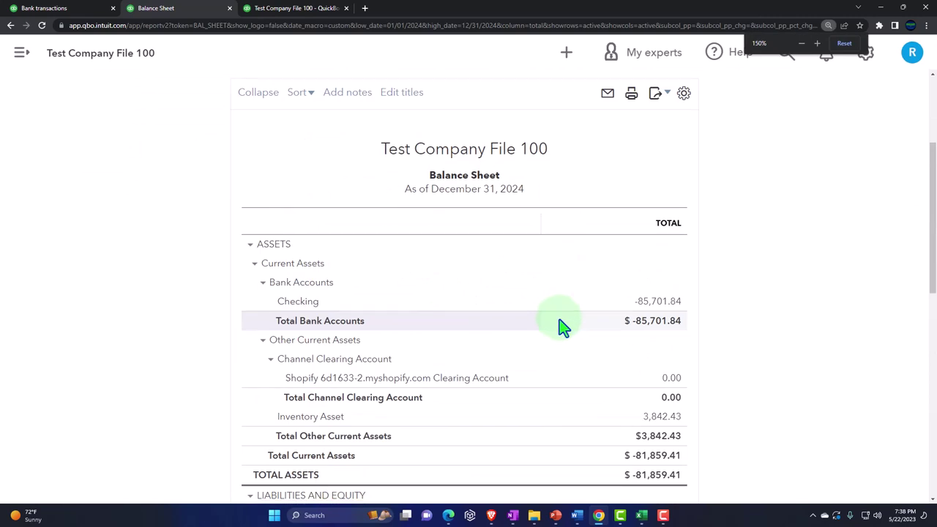
{"action": "scroll", "coordinate": [561, 325], "scroll_direction": "down", "scroll_amount": 3}
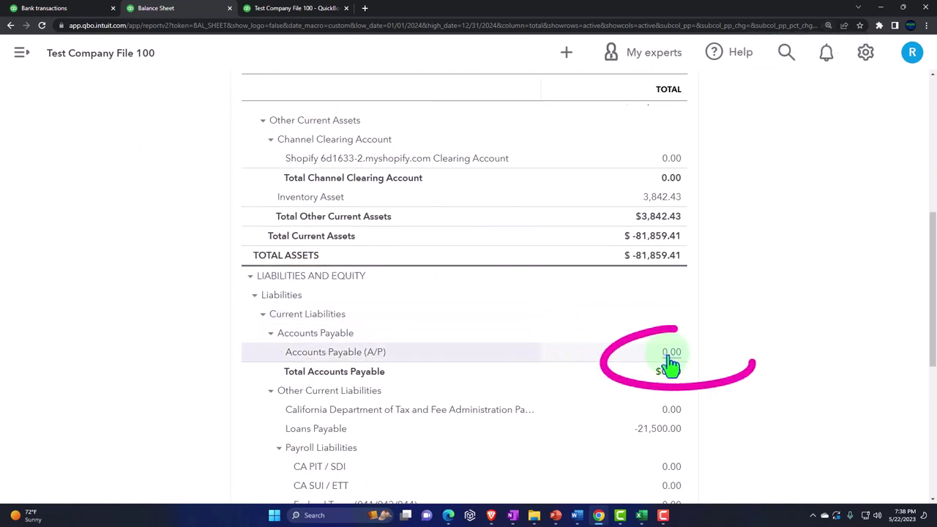
Open the transaction detail behind the Accounts Payable (A/P) balance, review the bill and its payment, and exit without saving the report
{"action": "left_click", "coordinate": [671, 359]}
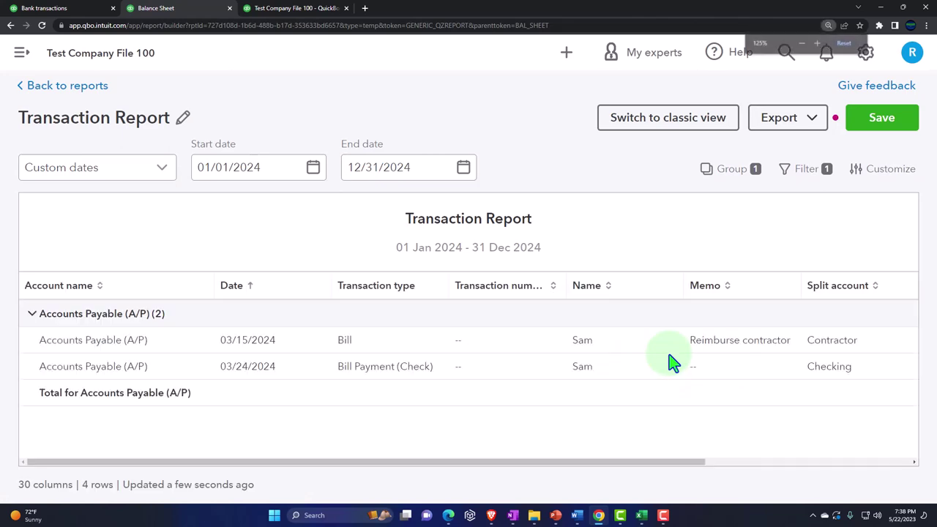
{"action": "key", "text": "ctrl+minus"}
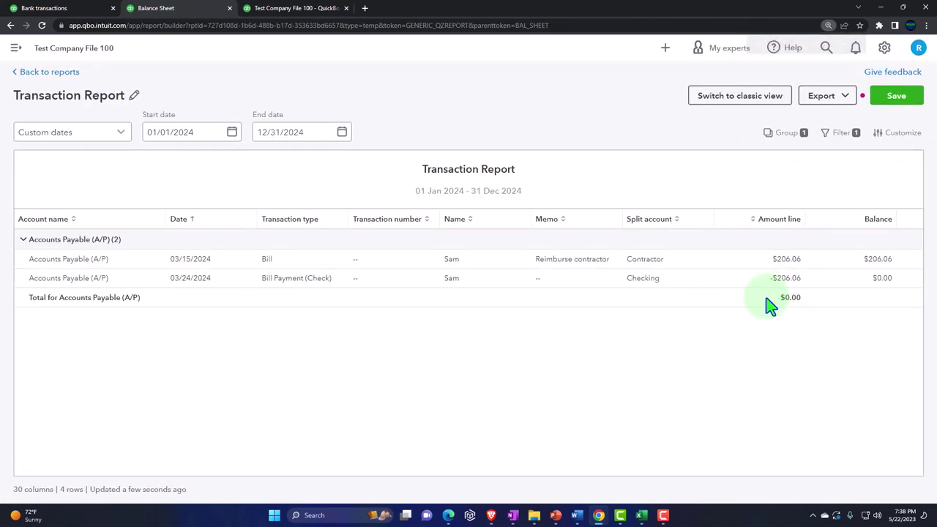
{"action": "left_click", "coordinate": [49, 73]}
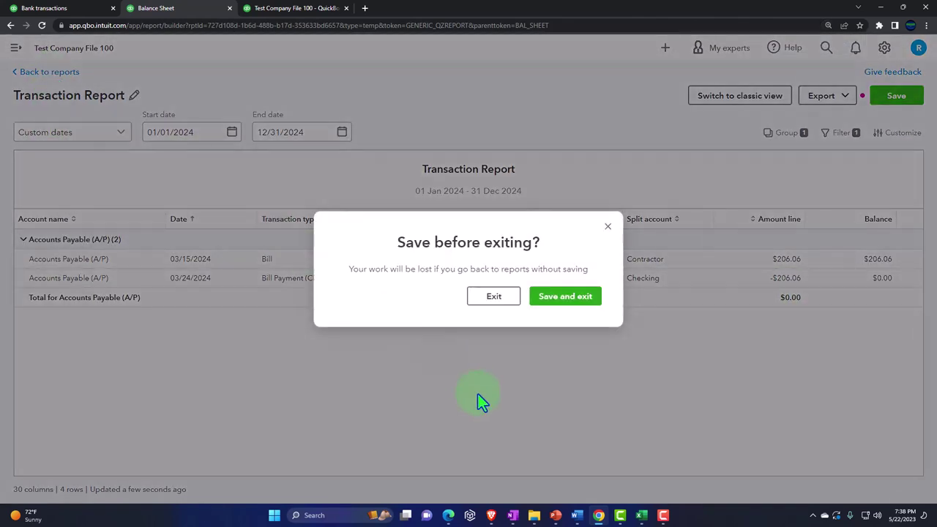
{"action": "left_click", "coordinate": [494, 295]}
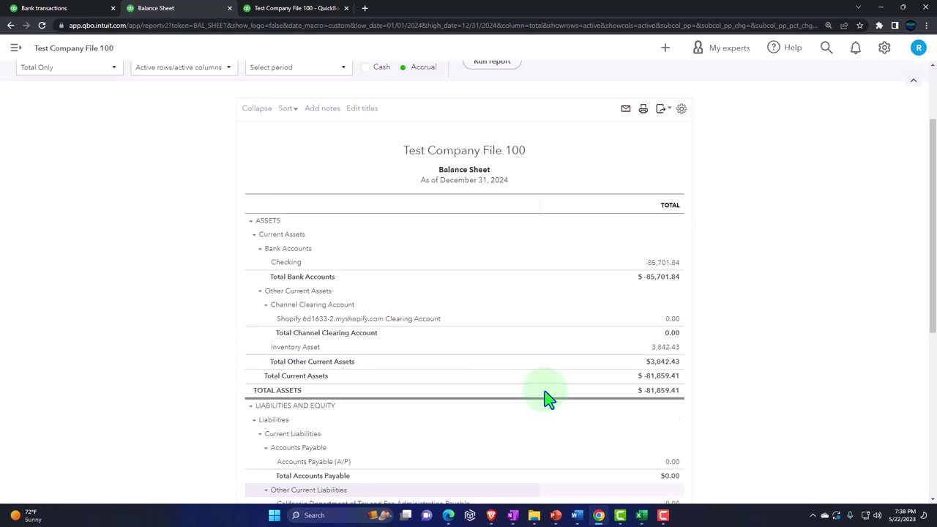
Open the Checking transaction detail, view the 03/24/2024 bill payment of $206.06, and return to the Balance Sheet without saving
{"action": "left_click", "coordinate": [659, 287]}
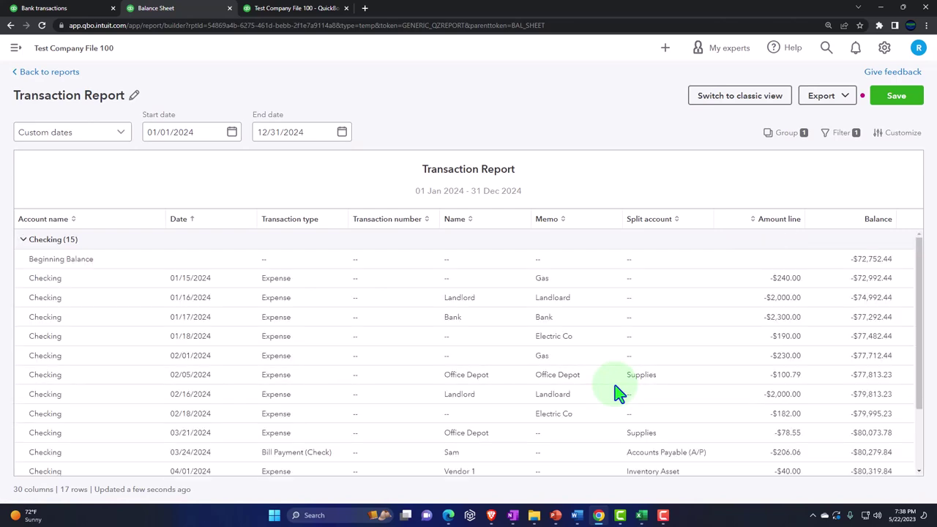
{"action": "key", "text": "ctrl+plus"}
{"action": "key", "text": "ctrl+minus"}
{"action": "scroll", "coordinate": [619, 393], "scroll_direction": "down", "scroll_amount": 2}
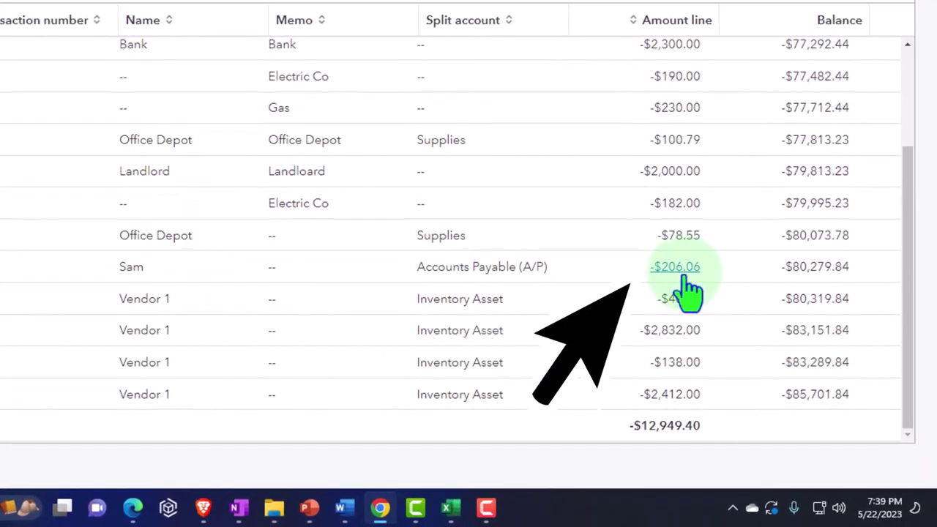
{"action": "left_click", "coordinate": [675, 268]}
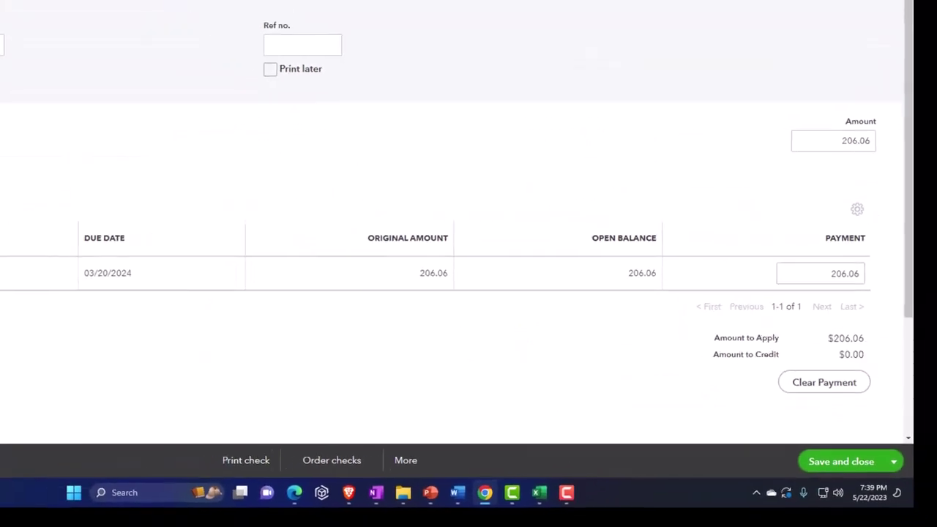
{"action": "left_click", "coordinate": [880, 39]}
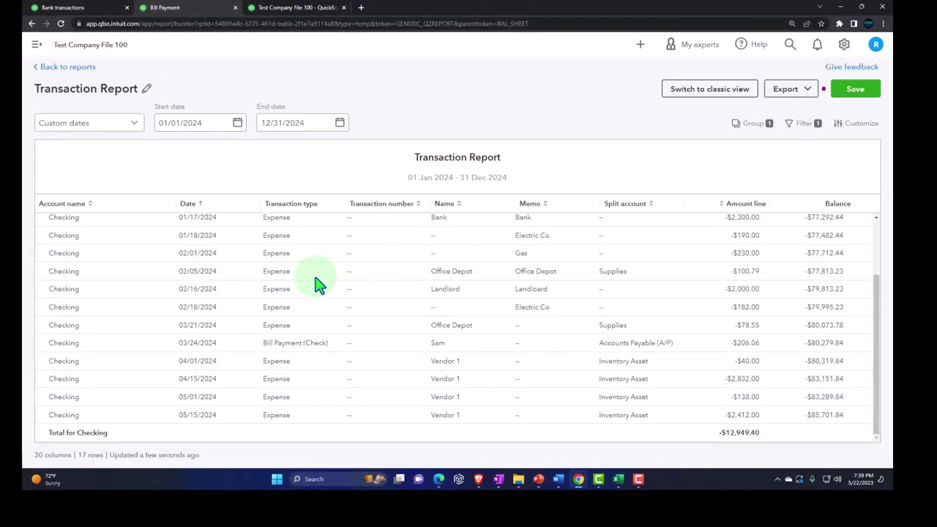
{"action": "scroll", "coordinate": [284, 290], "scroll_direction": "up", "scroll_amount": 3}
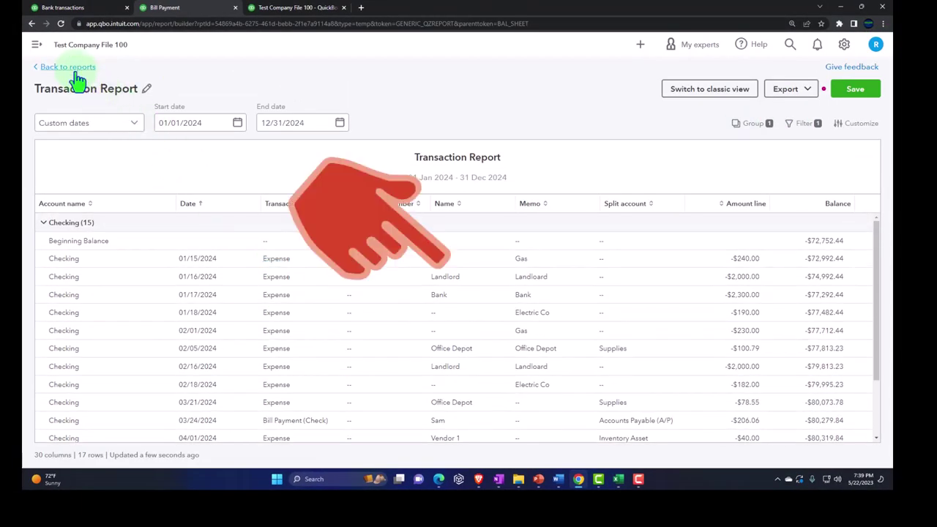
{"action": "left_click", "coordinate": [78, 73]}
{"action": "left_click", "coordinate": [477, 278]}
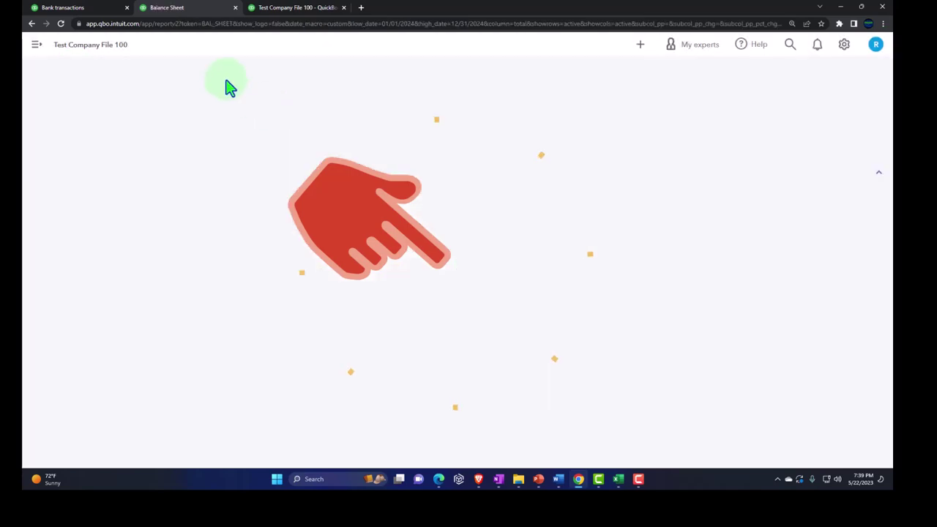
Match the 03/04/2024 Office Depot bank transaction to the 03/24/2024 bill payment of $206.06
{"action": "left_click", "coordinate": [110, 10]}
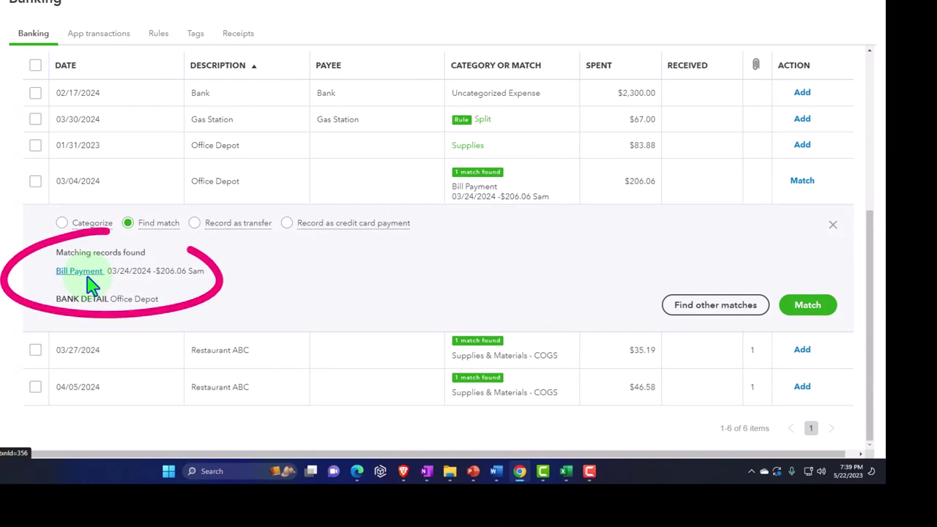
{"action": "left_click", "coordinate": [809, 305]}
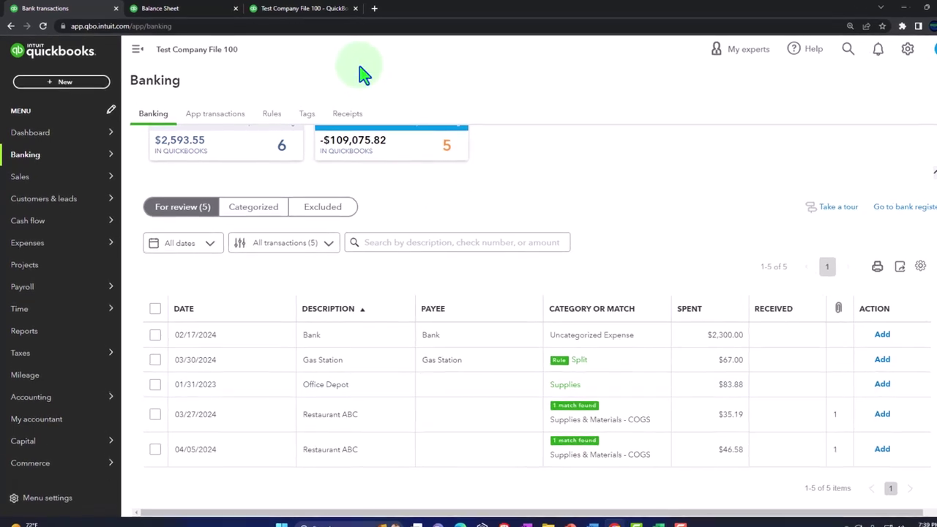
Open the uploaded 04/05/2024 receipt for $46.58, check its document type options, and close it without changes
{"action": "left_click", "coordinate": [380, 123]}
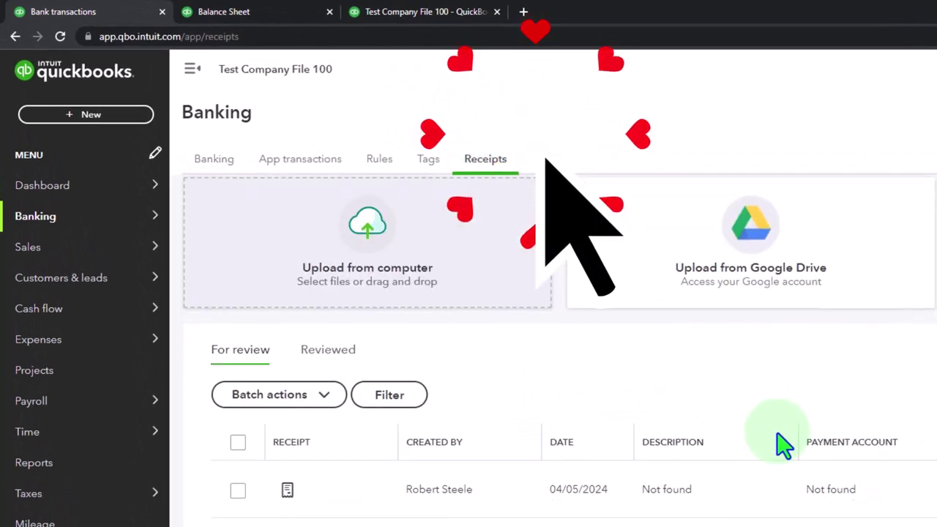
{"action": "scroll", "coordinate": [776, 427], "scroll_direction": "down", "scroll_amount": 1}
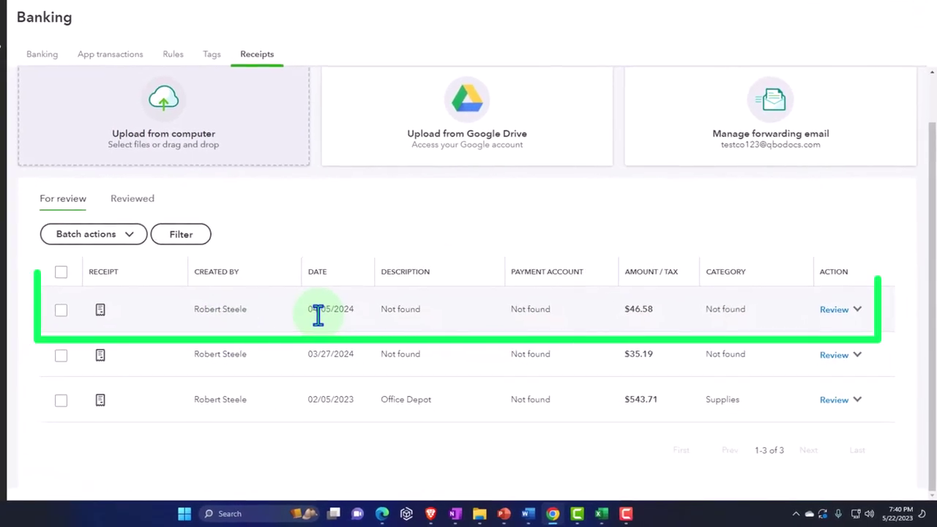
{"action": "left_click", "coordinate": [320, 313]}
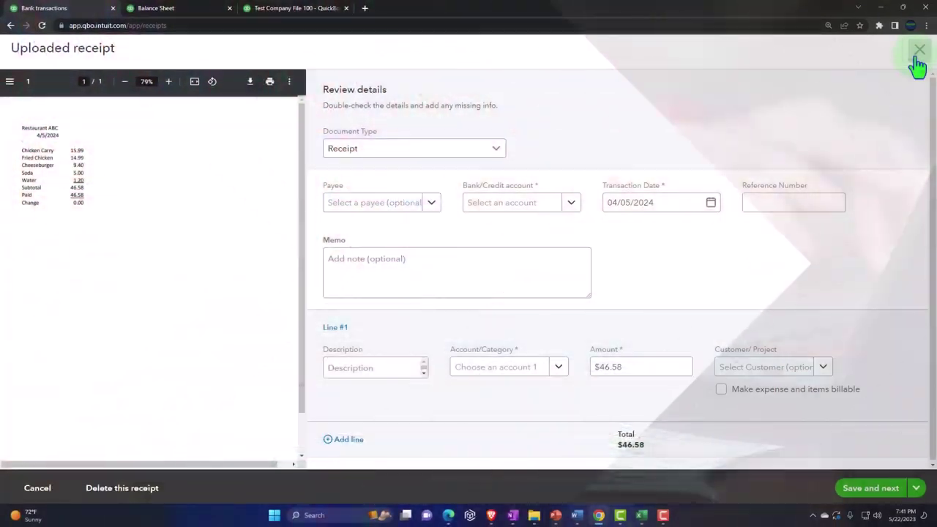
{"action": "left_click", "coordinate": [500, 154]}
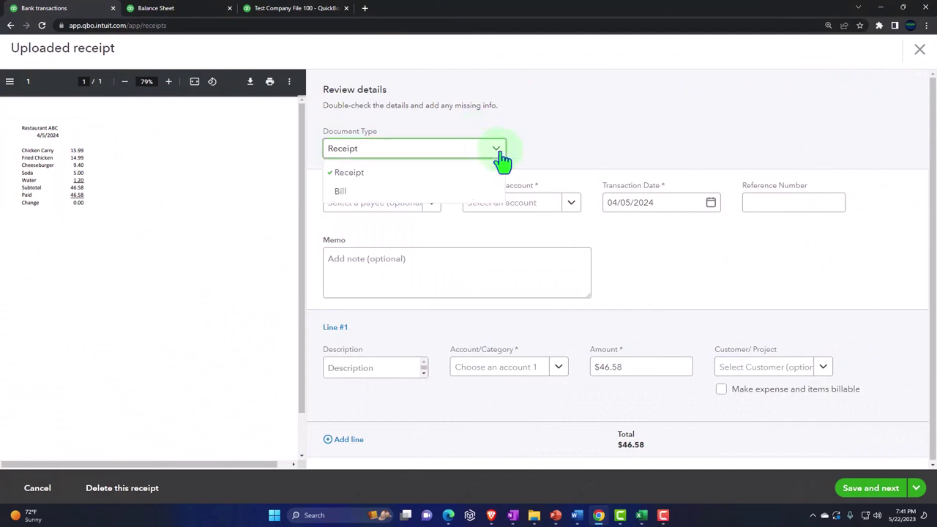
{"action": "left_click", "coordinate": [499, 154]}
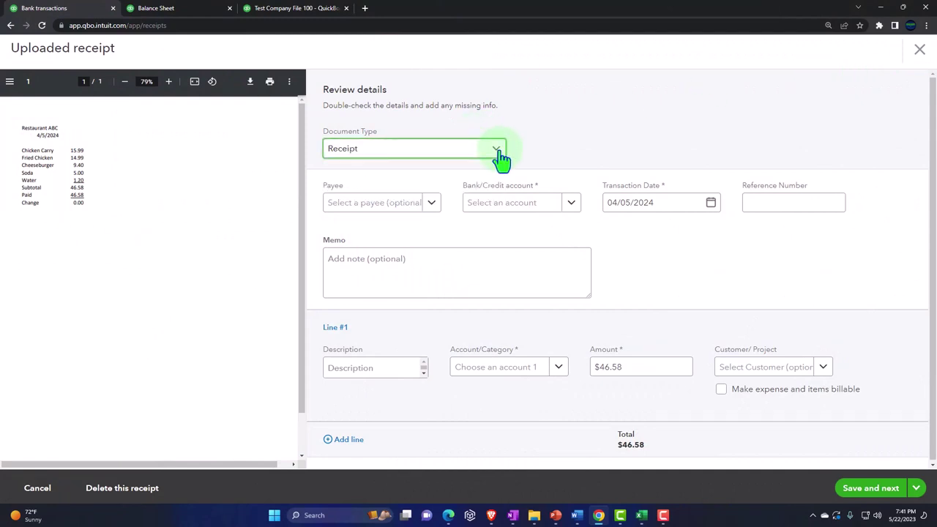
{"action": "left_click", "coordinate": [919, 49]}
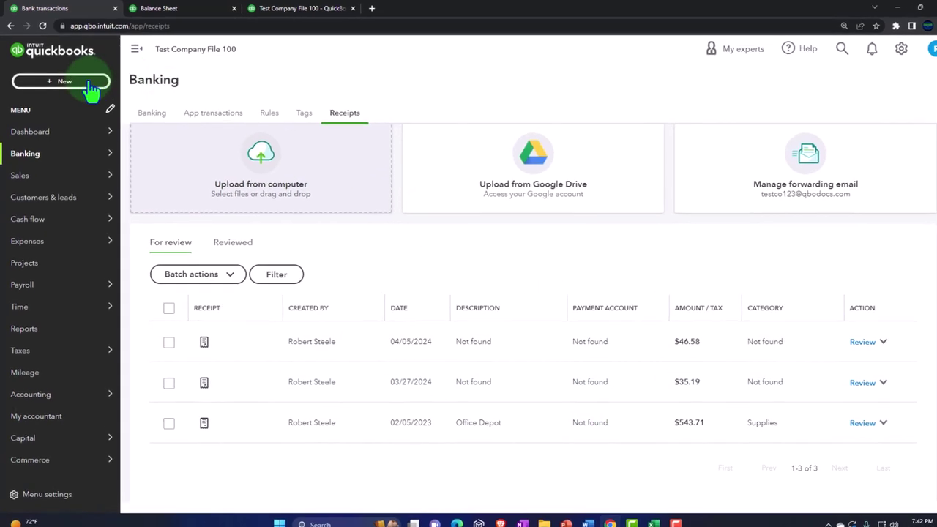
Start a new journal entry and begin adding a new account named Meals and entertainment on line 1
{"action": "left_click", "coordinate": [64, 81]}
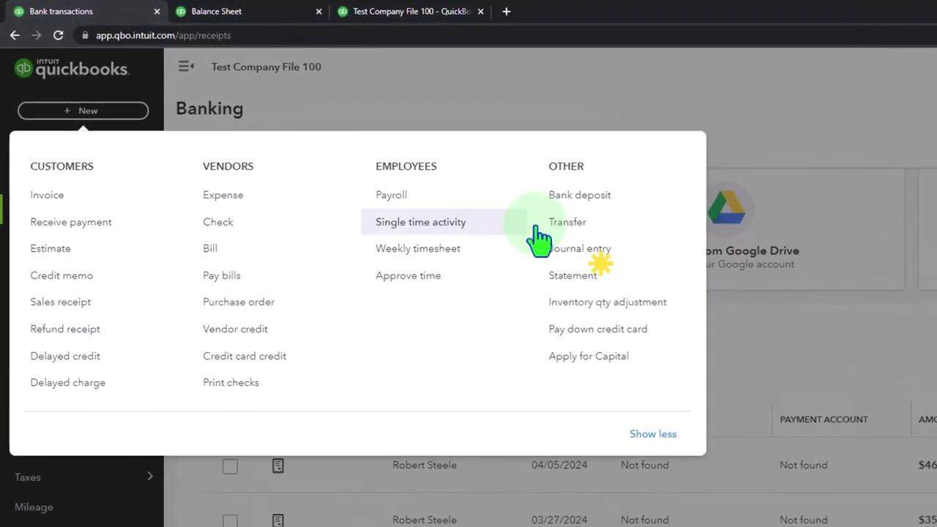
{"action": "left_click", "coordinate": [562, 249]}
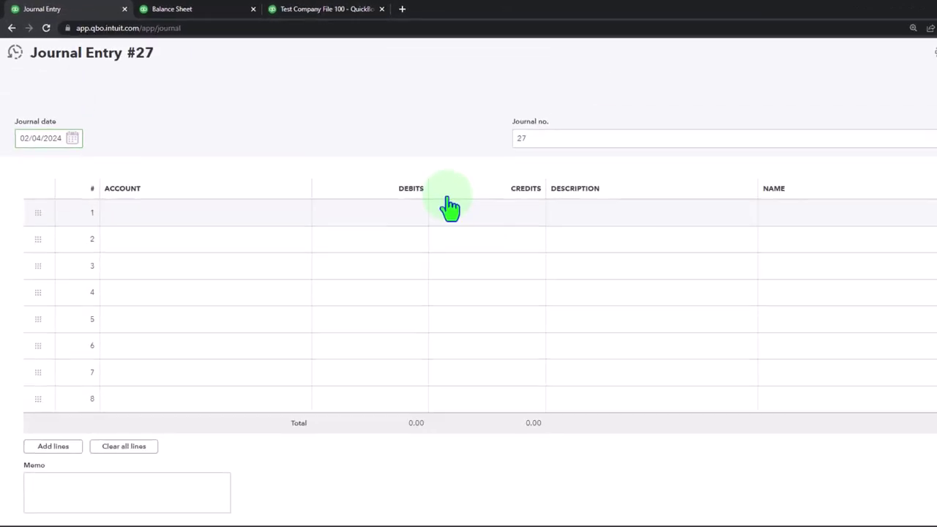
{"action": "left_click", "coordinate": [153, 212]}
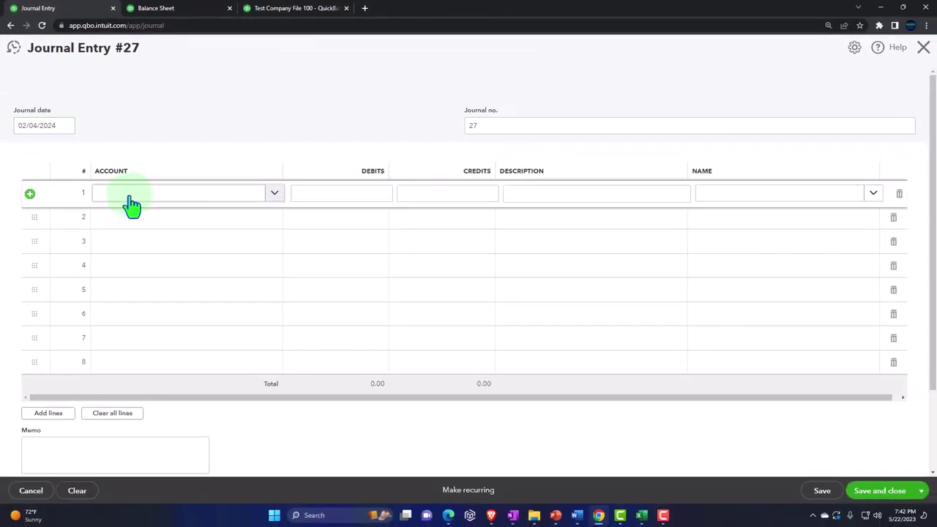
{"action": "left_click", "coordinate": [130, 196]}
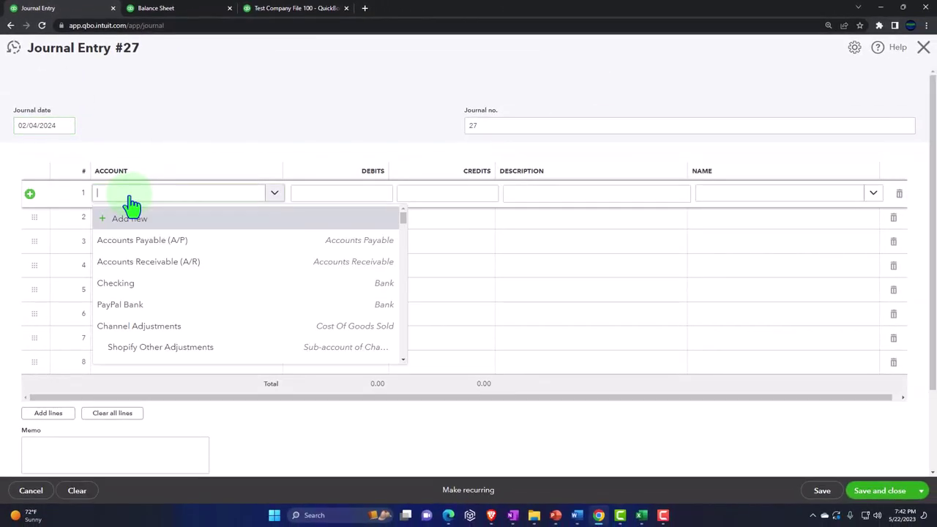
{"action": "type", "text": "Meals and enter"}
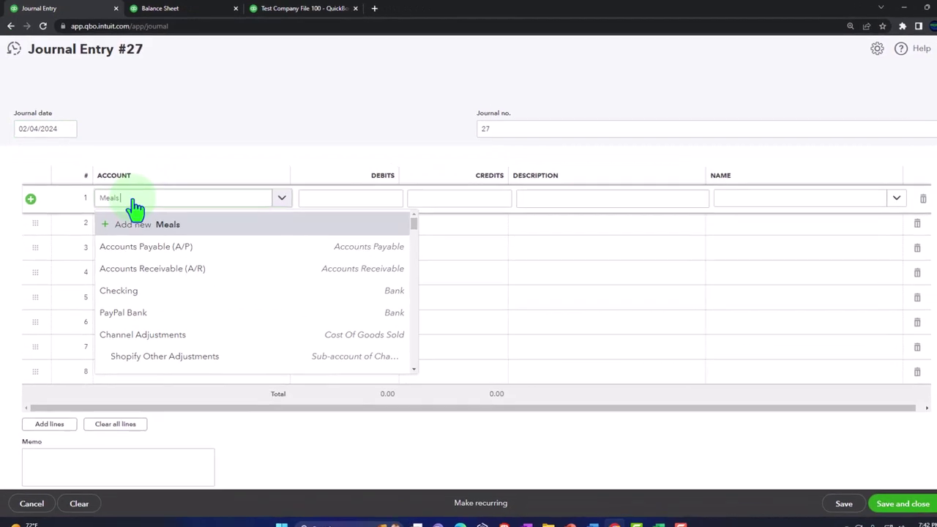
{"action": "type", "text": "ta"}
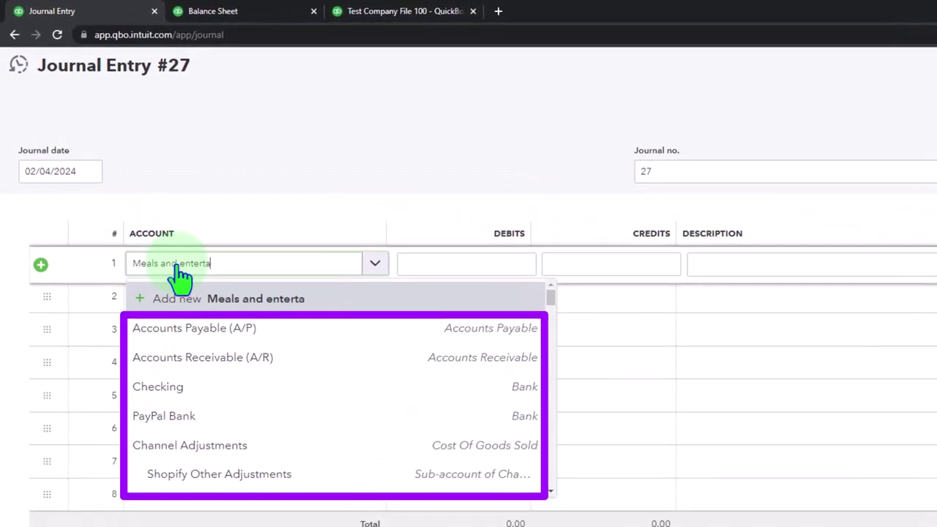
{"action": "key", "text": "BackSpace"}
{"action": "key", "text": "BackSpace"}
{"action": "key", "text": "BackSpace"}
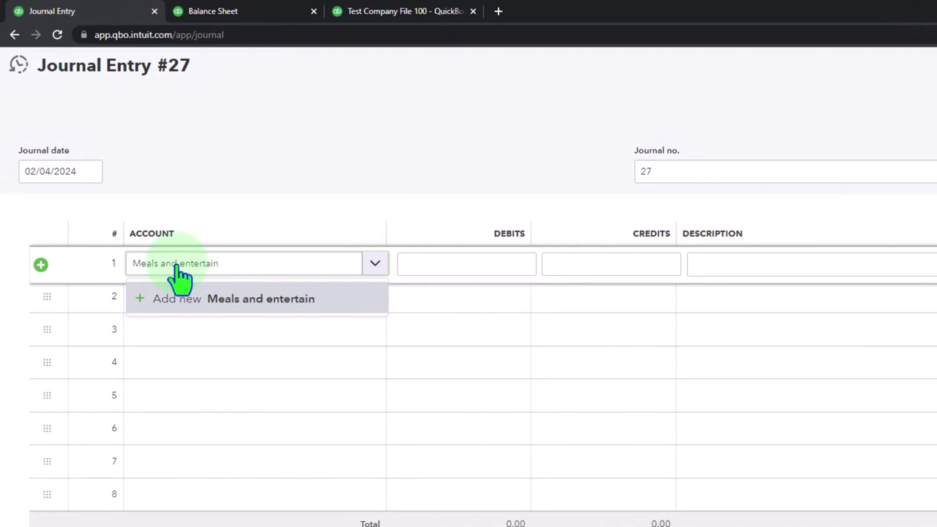
{"action": "key", "text": "Return"}
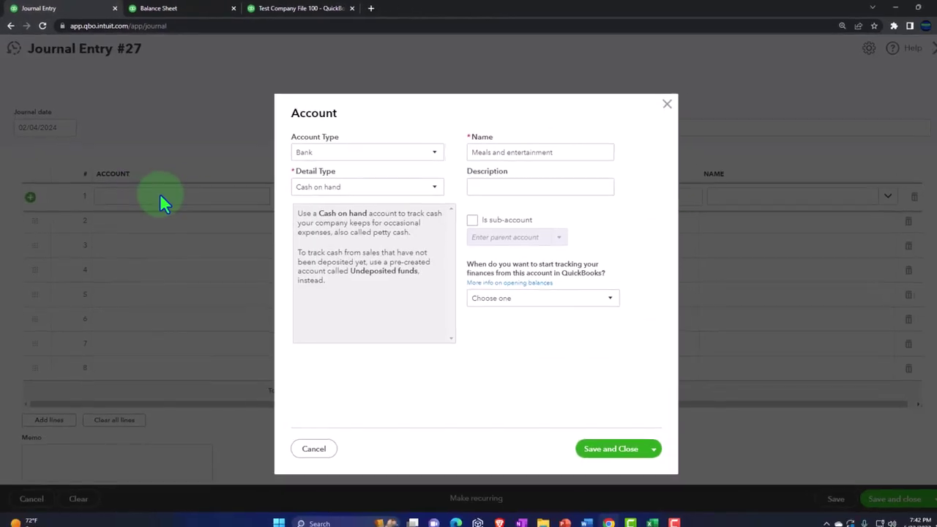
Save the new account with type Expenses and detail type Other Business Expenses, and debit it 58.00 on line 1
{"action": "left_click", "coordinate": [396, 153]}
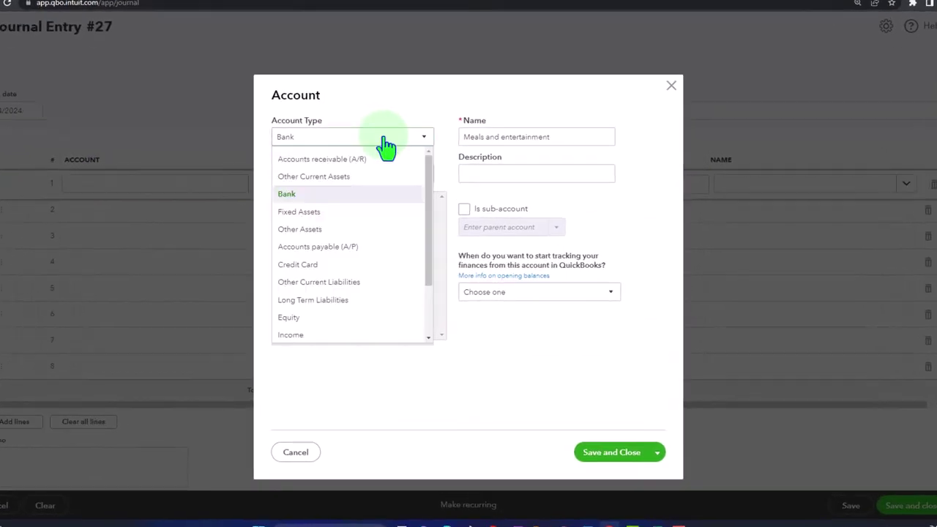
{"action": "scroll", "coordinate": [356, 269], "scroll_direction": "down", "scroll_amount": 1}
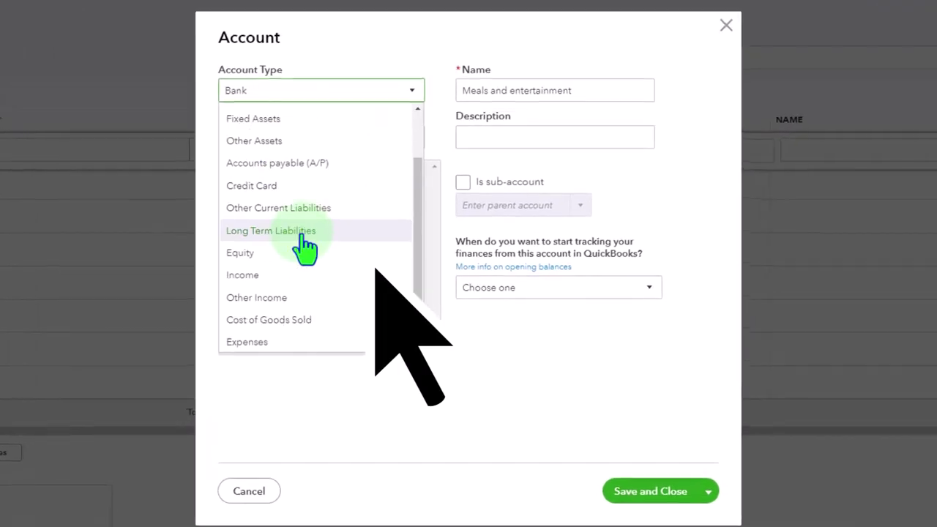
{"action": "scroll", "coordinate": [296, 263], "scroll_direction": "down", "scroll_amount": 1}
{"action": "left_click", "coordinate": [266, 316]}
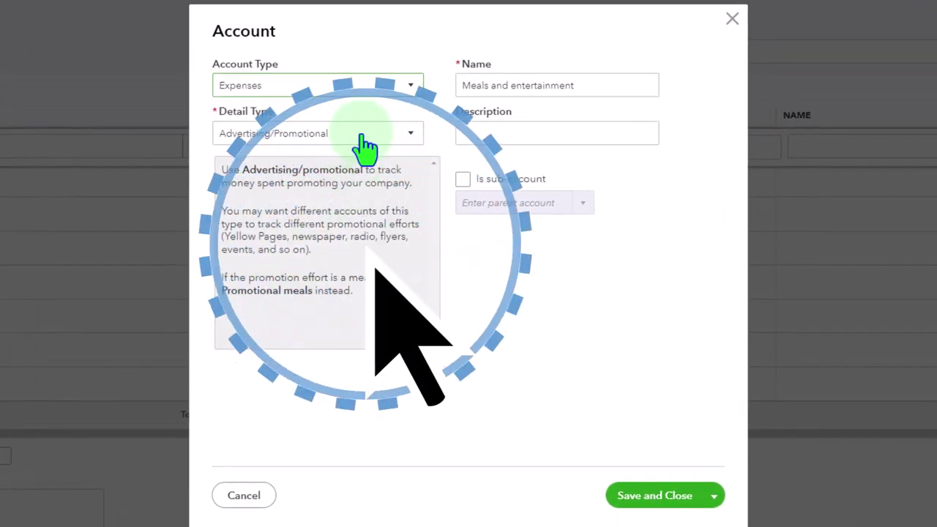
{"action": "left_click", "coordinate": [364, 135]}
{"action": "scroll", "coordinate": [367, 230], "scroll_direction": "down", "scroll_amount": 4}
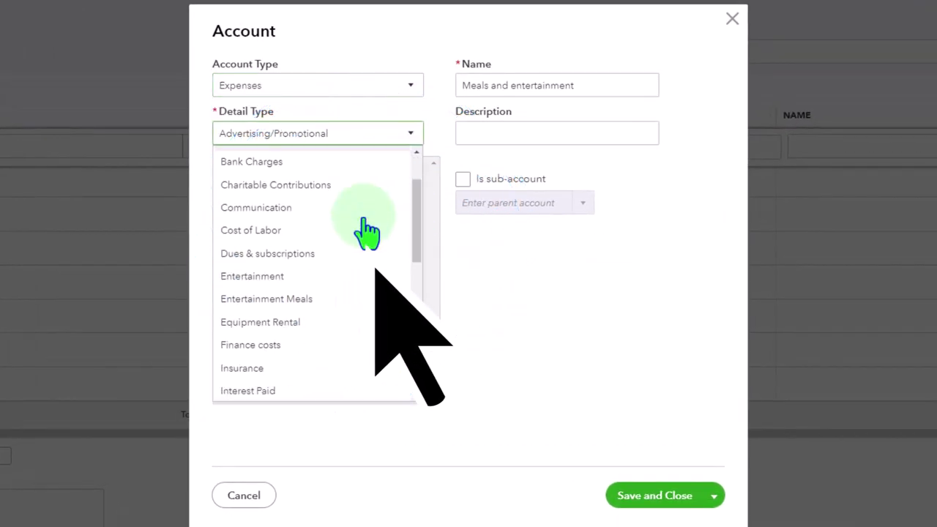
{"action": "scroll", "coordinate": [366, 232], "scroll_direction": "down", "scroll_amount": 1}
{"action": "left_click", "coordinate": [339, 318]}
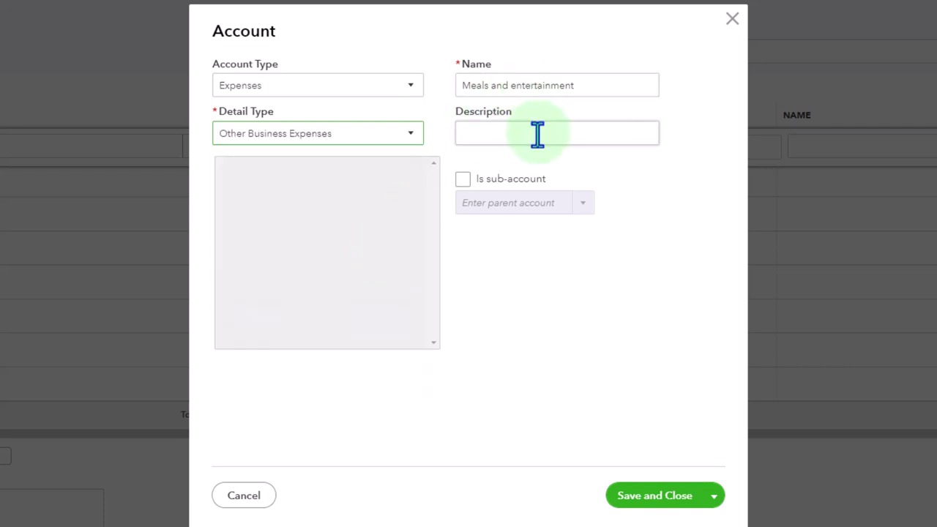
{"action": "left_click", "coordinate": [654, 495]}
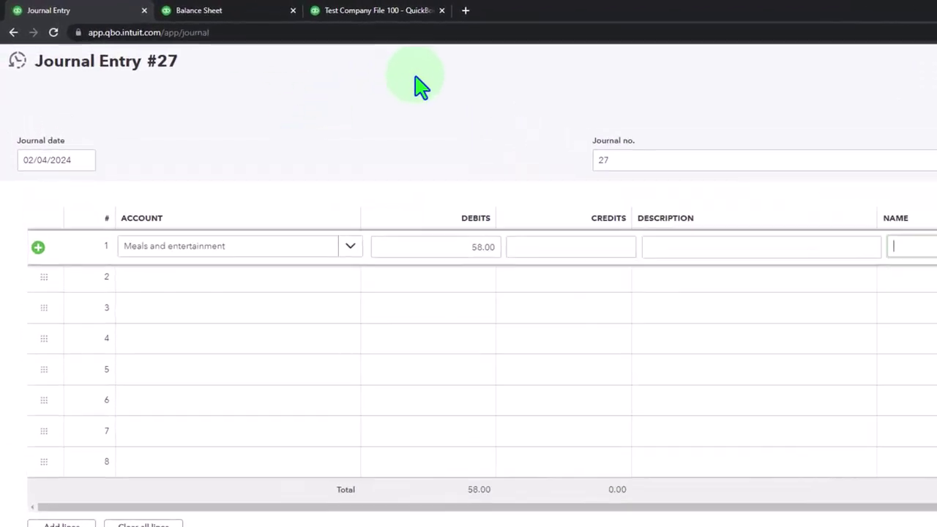
Start adding a new account named Draw on line 2 of the journal entry
{"action": "key", "text": "Tab"}
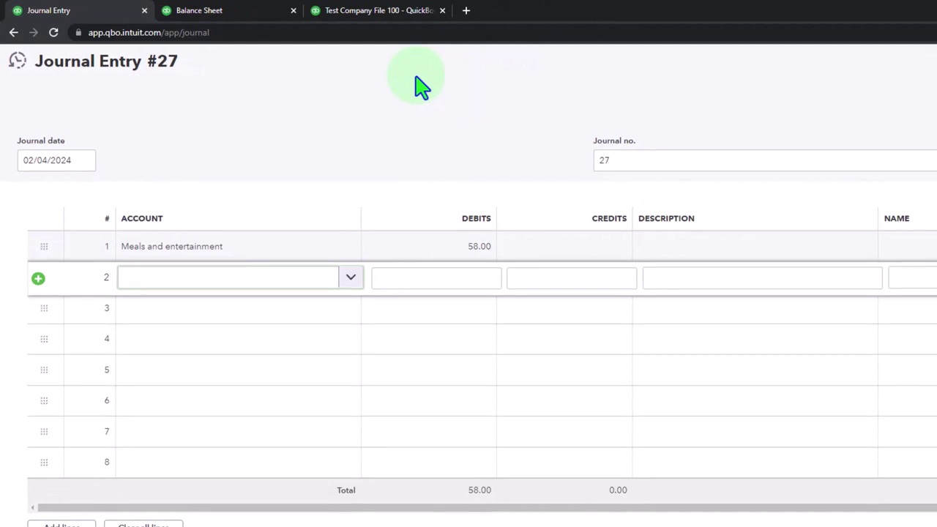
{"action": "type", "text": "Dre"}
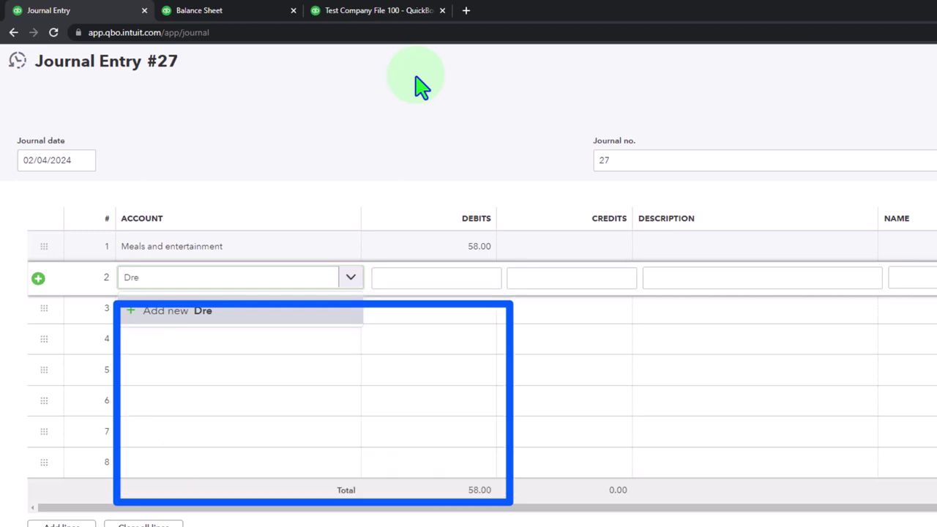
{"action": "key", "text": "BackSpace"}
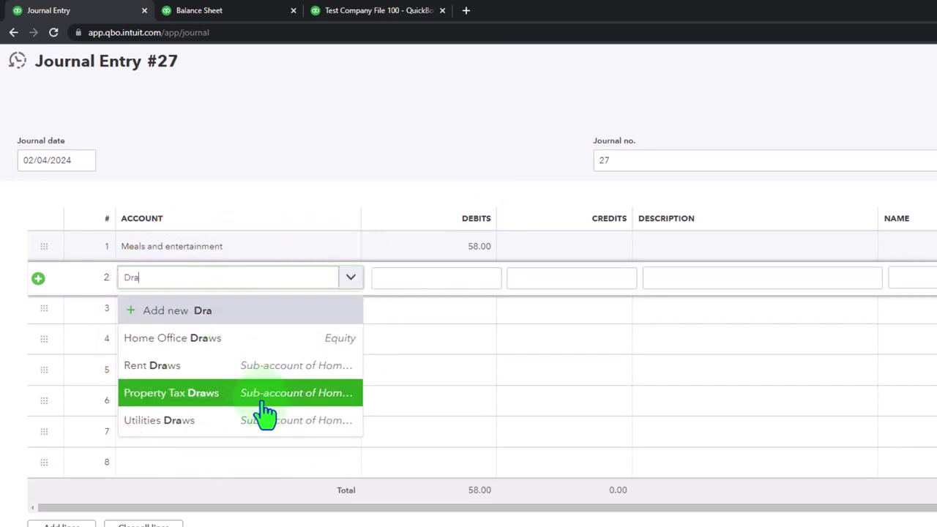
{"action": "left_click", "coordinate": [221, 326]}
Save the new account as Draws with account type Equity and detail type Owner's Equity, crediting it 58.00 on line 2
{"action": "left_click", "coordinate": [477, 172]}
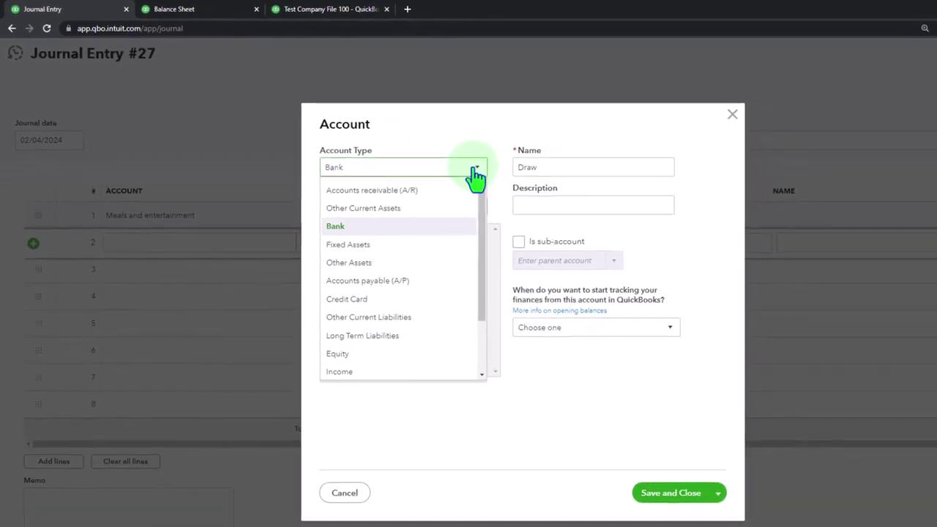
{"action": "scroll", "coordinate": [388, 311], "scroll_direction": "down", "scroll_amount": 1}
{"action": "left_click", "coordinate": [381, 301]}
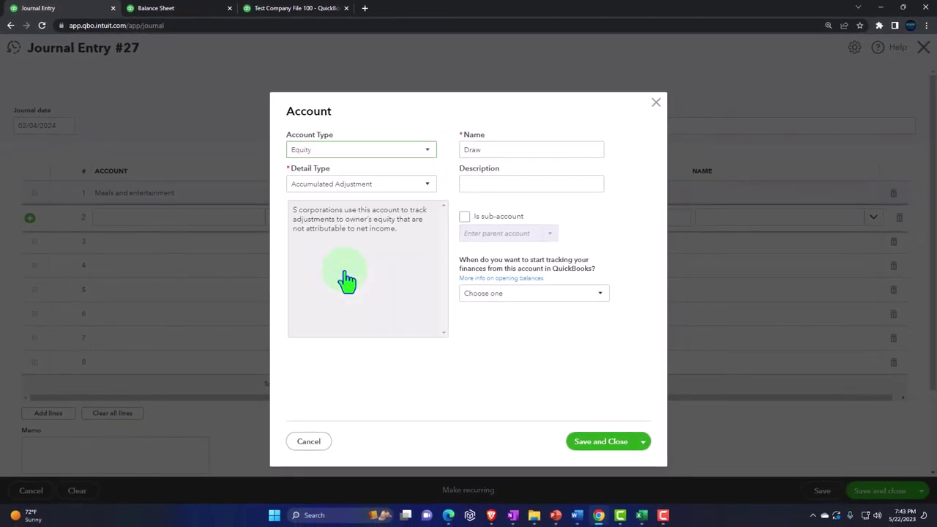
{"action": "left_click", "coordinate": [428, 184]}
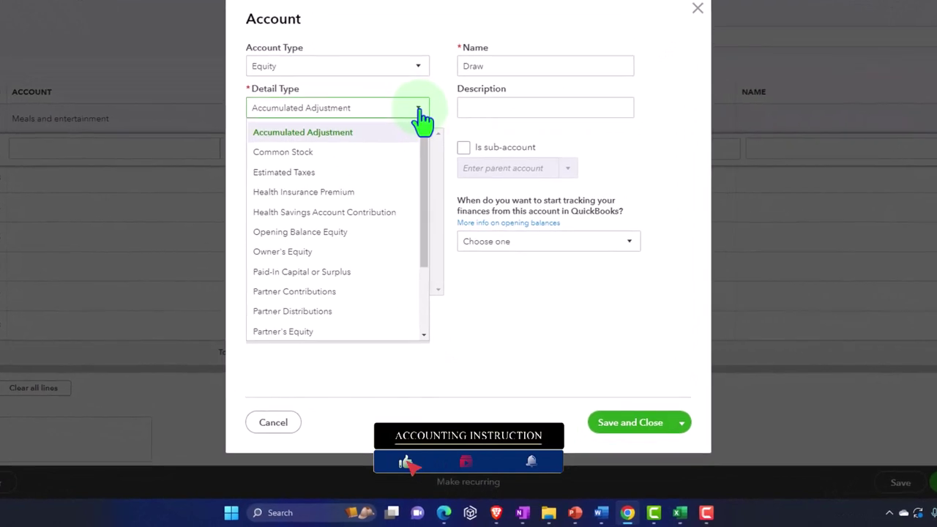
{"action": "scroll", "coordinate": [388, 224], "scroll_direction": "down", "scroll_amount": 1}
{"action": "scroll", "coordinate": [387, 229], "scroll_direction": "up", "scroll_amount": 1}
{"action": "left_click", "coordinate": [364, 252]}
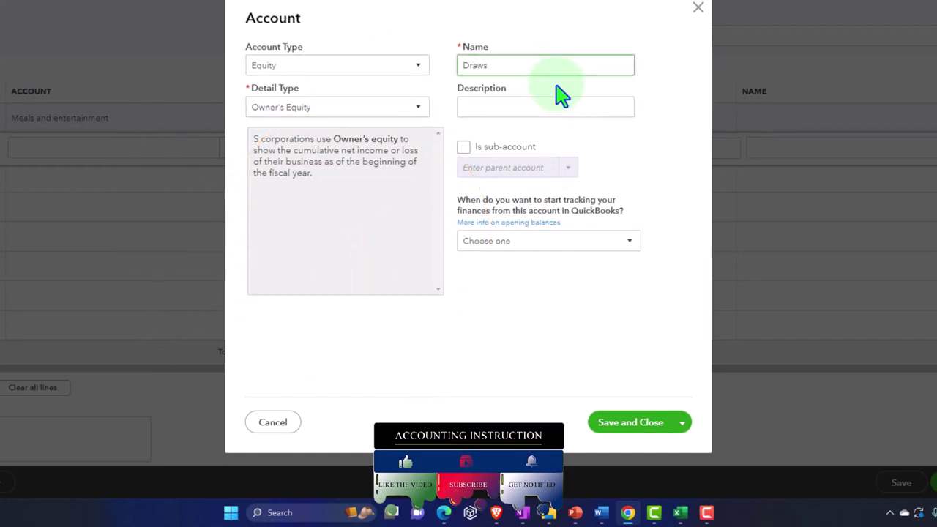
{"action": "left_click", "coordinate": [634, 418]}
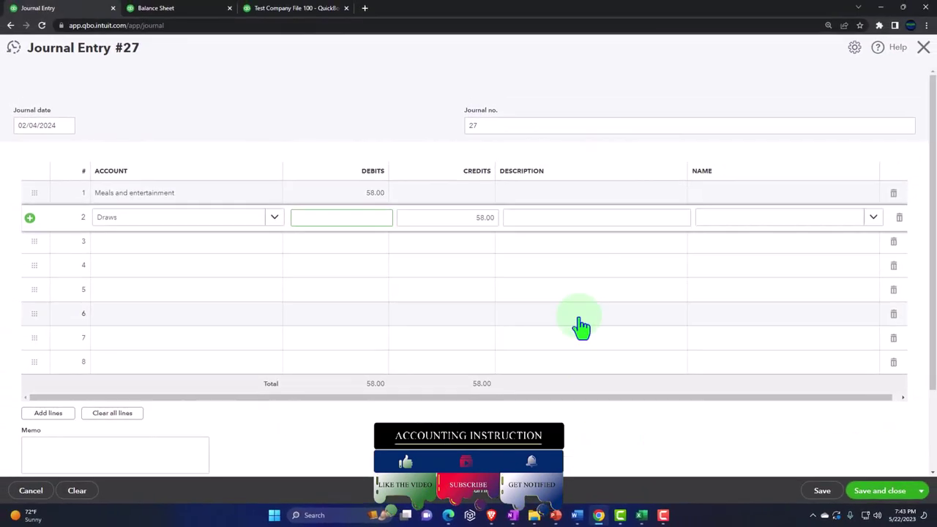
Enter the description "Paid with personal account" on both the Draws line and the Meals and entertainment line
{"action": "left_click", "coordinate": [549, 218]}
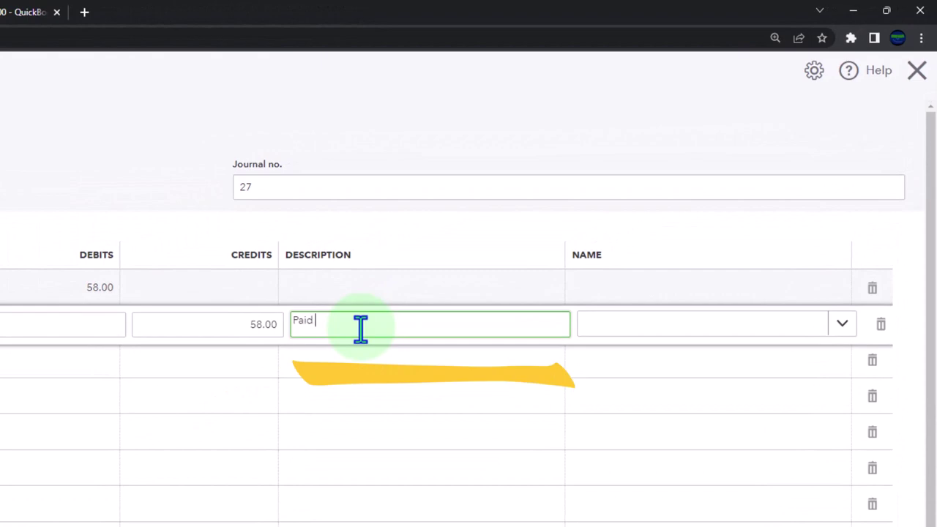
{"action": "type", "text": "Paid with personal account"}
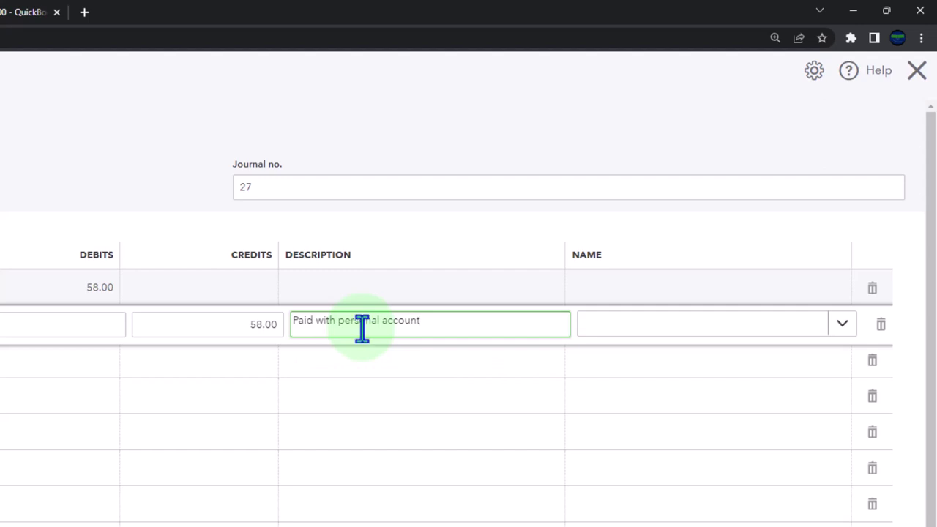
{"action": "left_click_drag", "start_coordinate": [423, 322], "coordinate": [196, 322]}
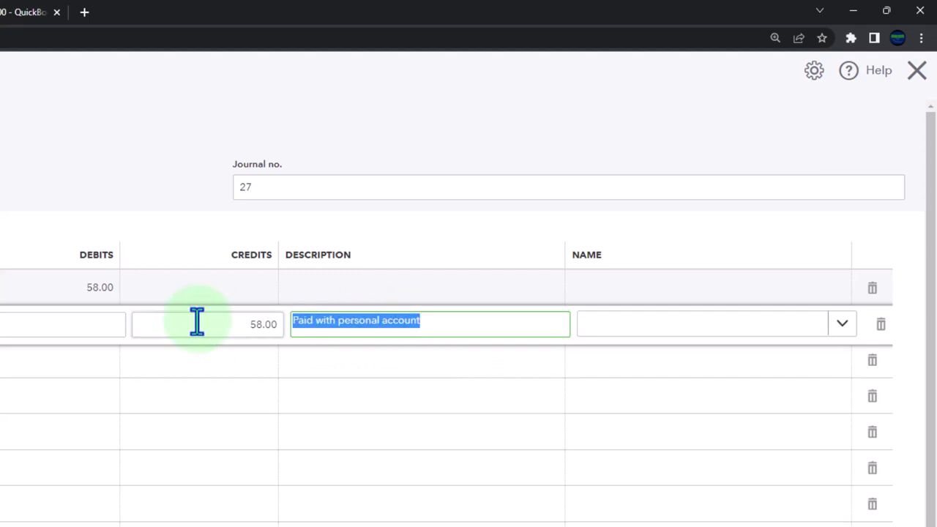
{"action": "left_click", "coordinate": [335, 288]}
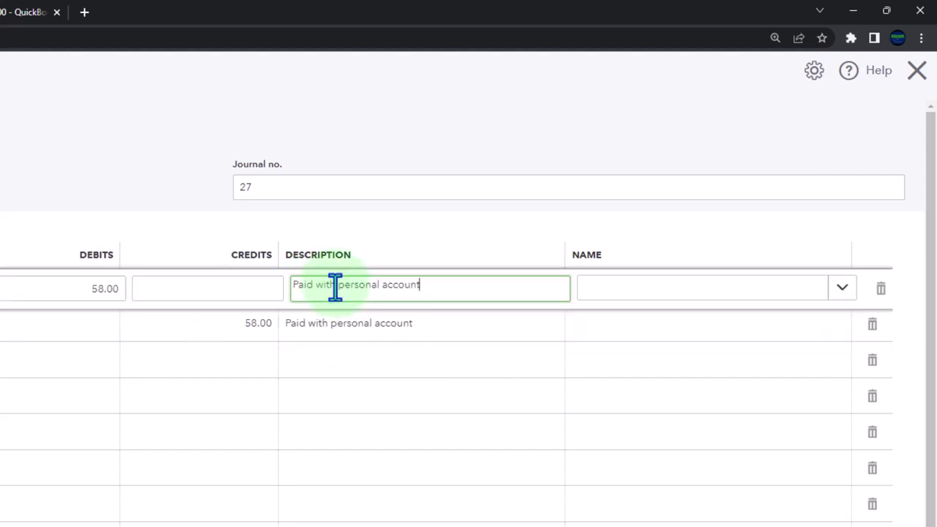
Open the attachment file chooser, dismiss it without attaching a file, and save and close the journal entry
{"action": "scroll", "coordinate": [325, 476], "scroll_direction": "down", "scroll_amount": 3}
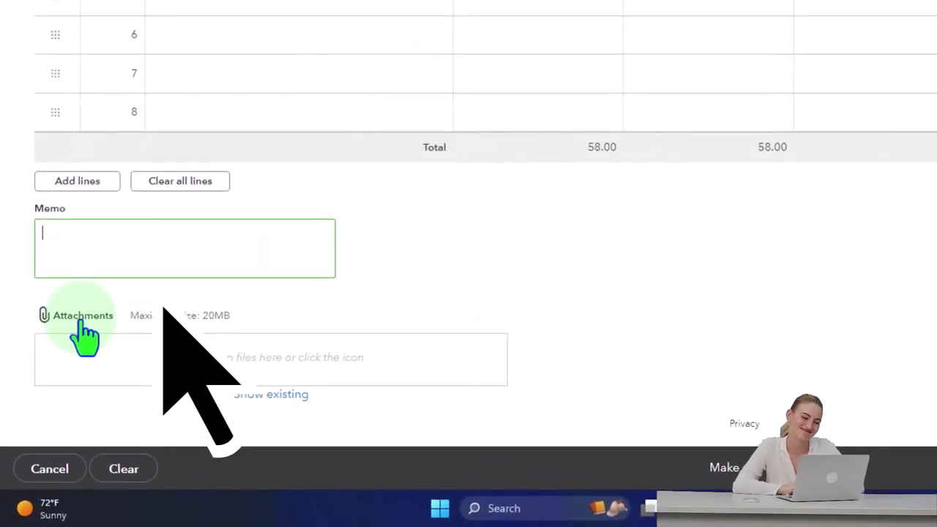
{"action": "left_click", "coordinate": [80, 317]}
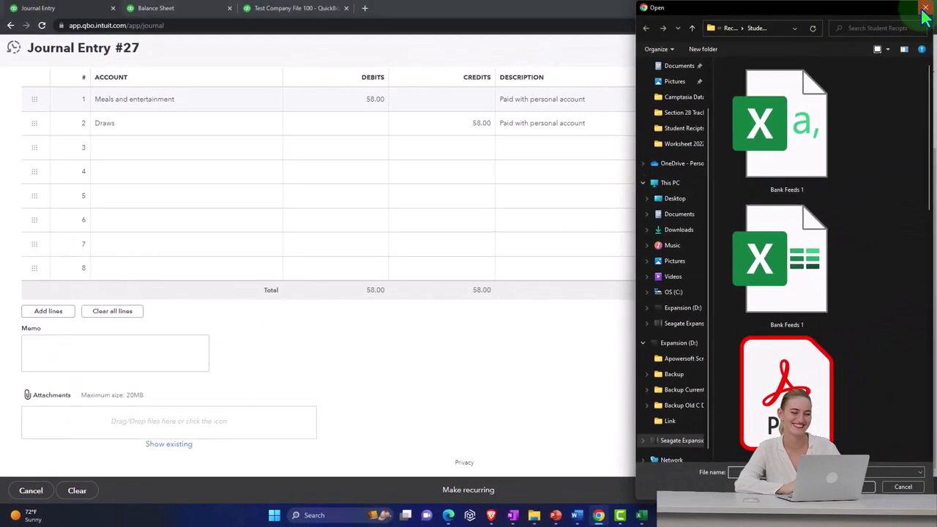
{"action": "left_click", "coordinate": [924, 9]}
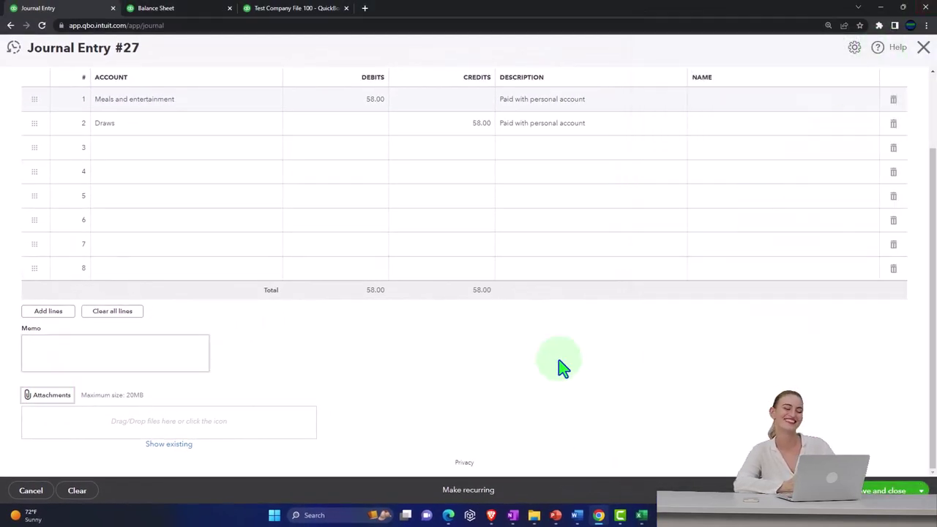
{"action": "scroll", "coordinate": [543, 372], "scroll_direction": "up", "scroll_amount": 2}
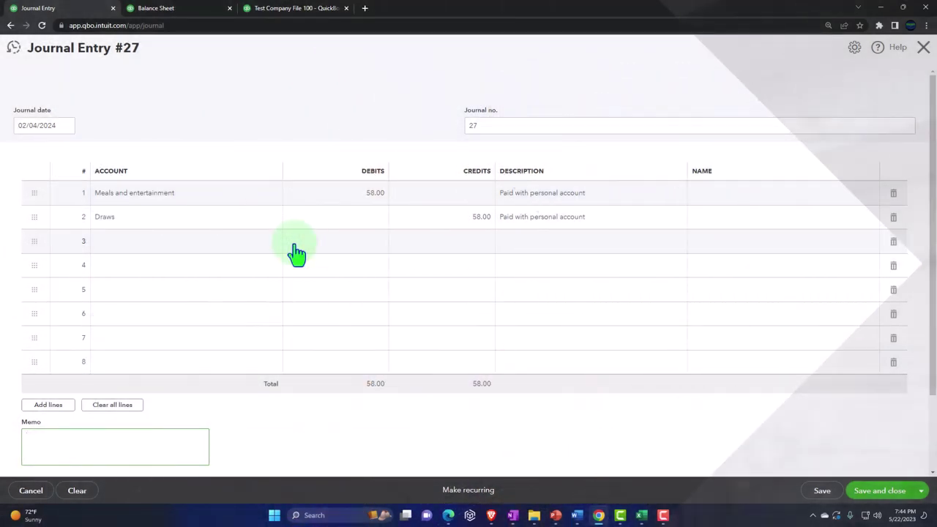
{"action": "left_click", "coordinate": [880, 491]}
Rerun the 2024 balance sheet and examine the Draws line in its equity section
{"action": "left_click", "coordinate": [178, 8]}
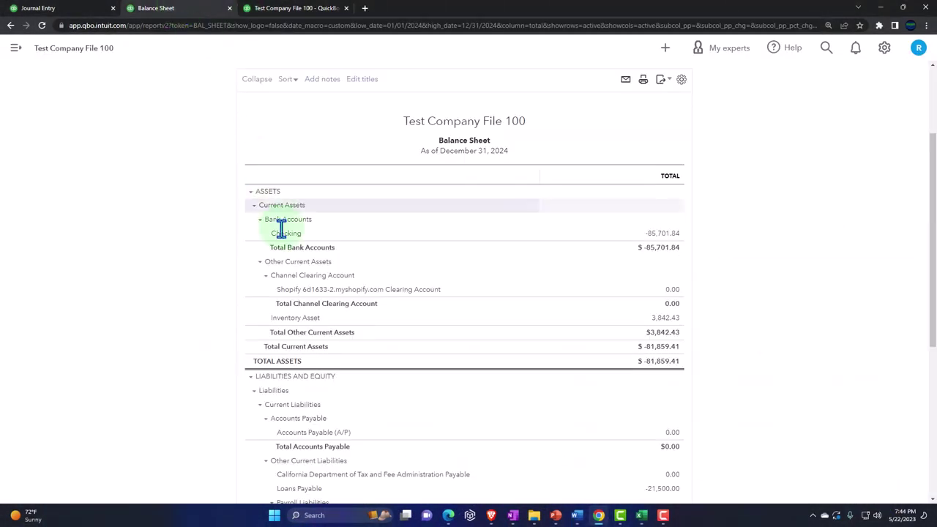
{"action": "scroll", "coordinate": [328, 271], "scroll_direction": "up", "scroll_amount": 2}
{"action": "scroll", "coordinate": [533, 264], "scroll_direction": "down", "scroll_amount": 2}
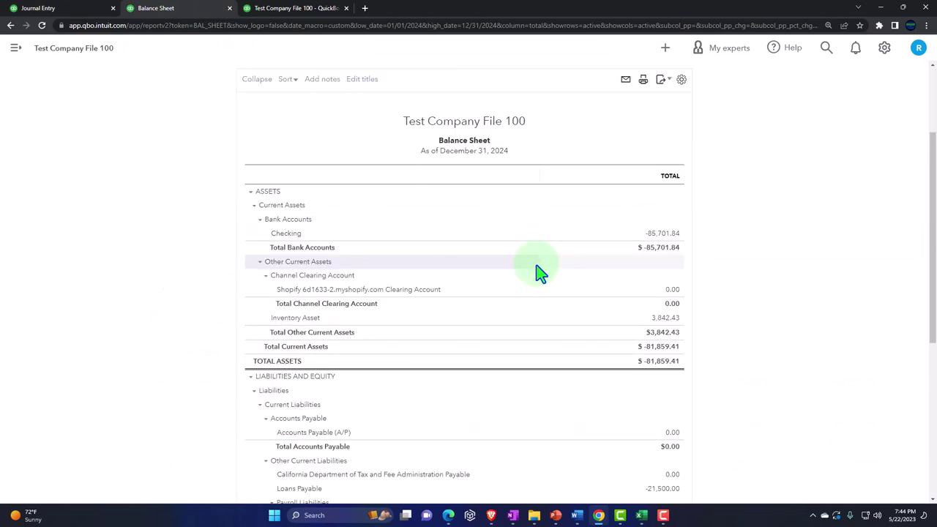
{"action": "scroll", "coordinate": [538, 272], "scroll_direction": "down", "scroll_amount": 5}
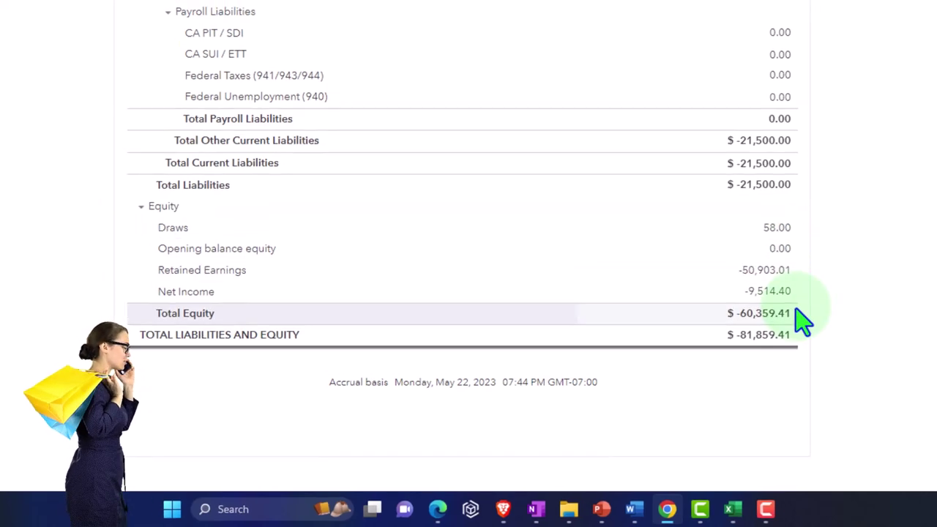
Rerun the 2024 profit and loss report and examine the Meals and entertainment expense
{"action": "left_click", "coordinate": [303, 10]}
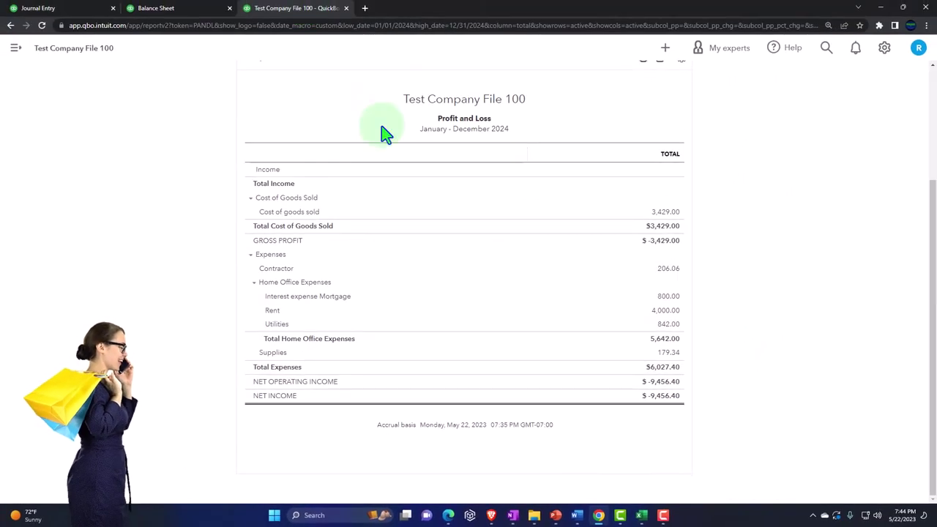
{"action": "scroll", "coordinate": [534, 219], "scroll_direction": "up", "scroll_amount": 3}
{"action": "scroll", "coordinate": [627, 337], "scroll_direction": "down", "scroll_amount": 2}
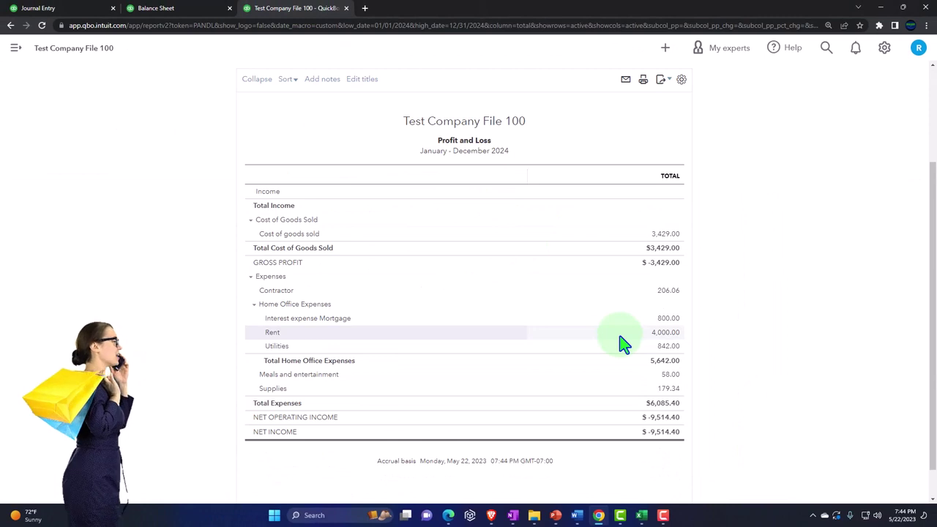
{"action": "key", "text": "ctrl+plus"}
{"action": "scroll", "coordinate": [622, 348], "scroll_direction": "down", "scroll_amount": 1}
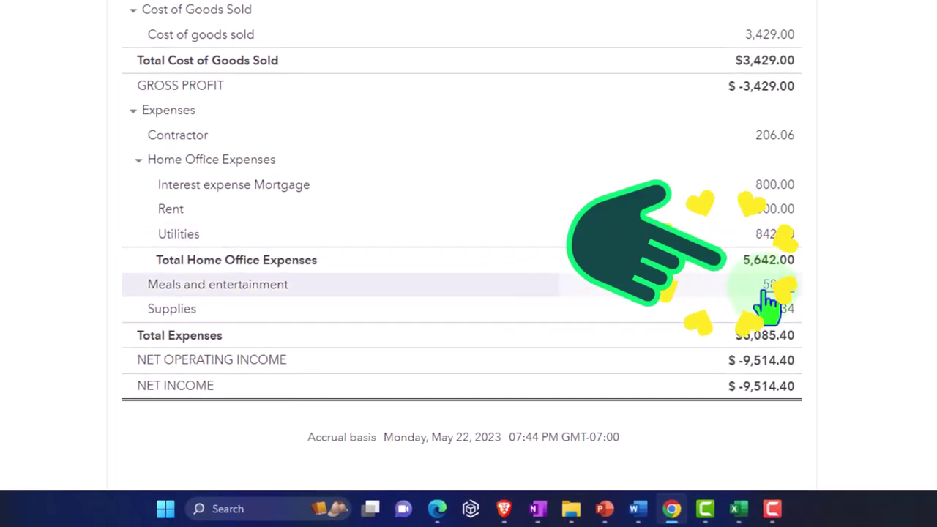
Examine the transaction detail behind Meals and entertainment and return to the profit and loss report without saving
{"action": "left_click", "coordinate": [766, 295]}
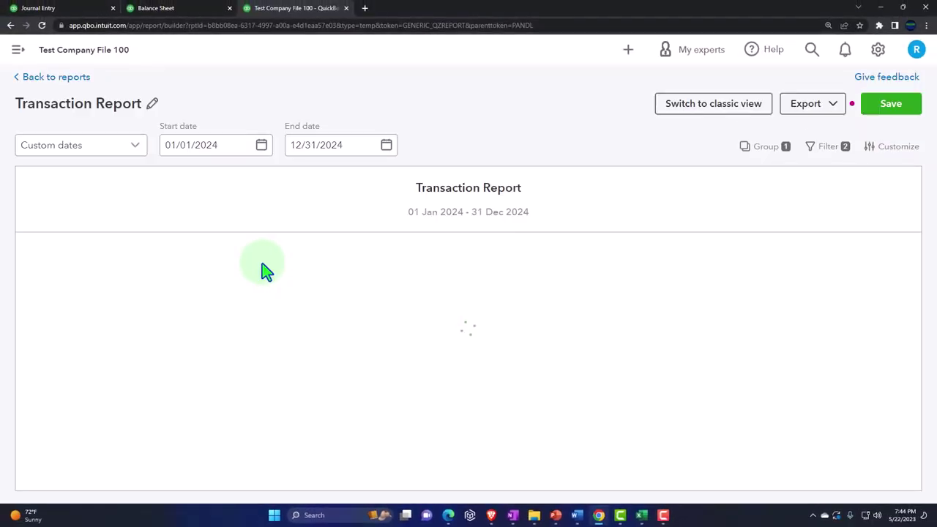
{"action": "left_click", "coordinate": [266, 271]}
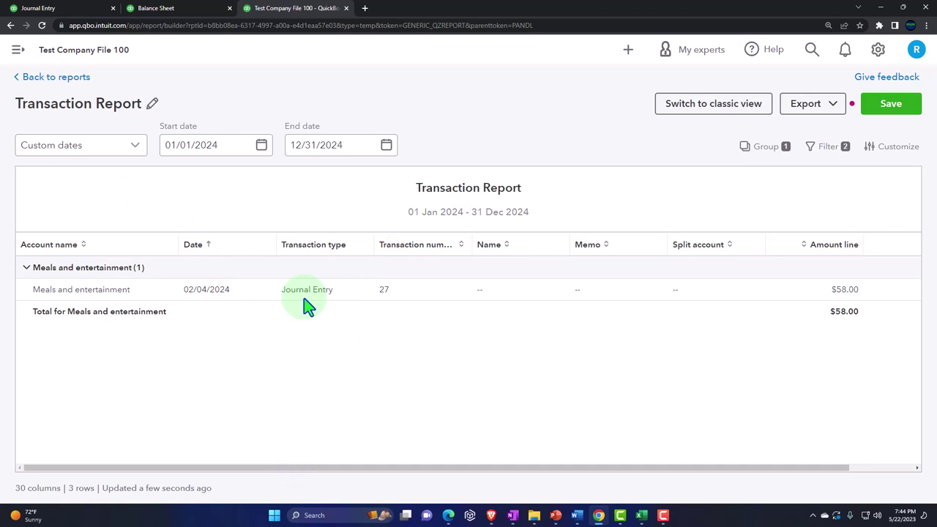
{"action": "left_click", "coordinate": [56, 79]}
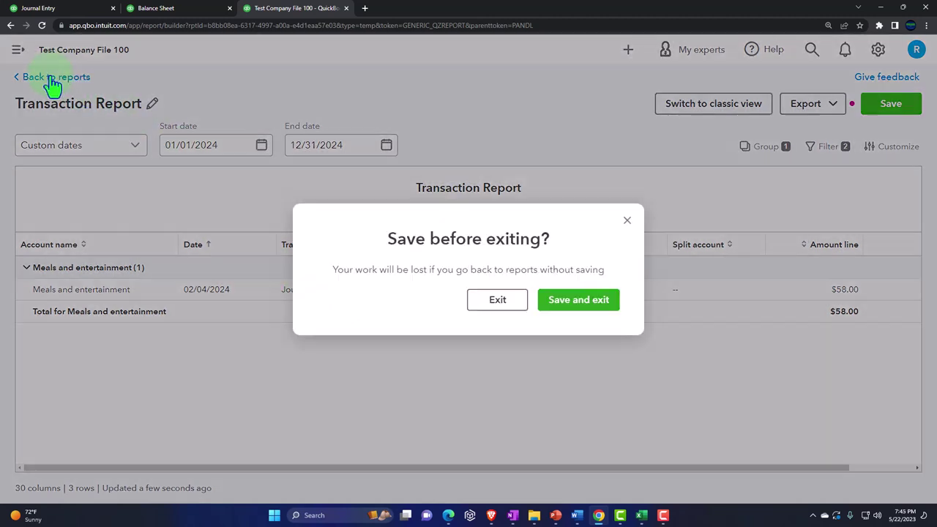
{"action": "left_click", "coordinate": [493, 305]}
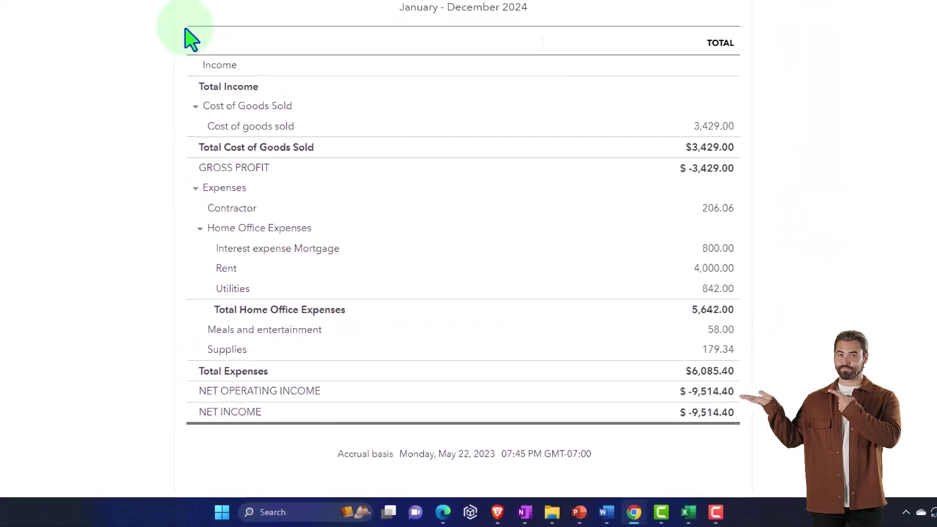
Open the 04/05/2024 receipt for $46.58 from the receipts awaiting review and set its document type to Bill
{"action": "left_click", "coordinate": [84, 10]}
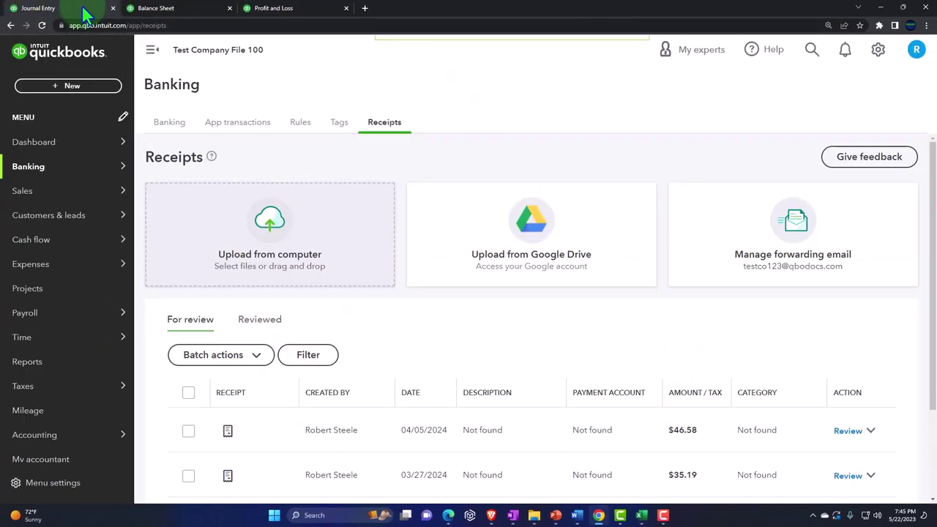
{"action": "scroll", "coordinate": [364, 151], "scroll_direction": "down", "scroll_amount": 2}
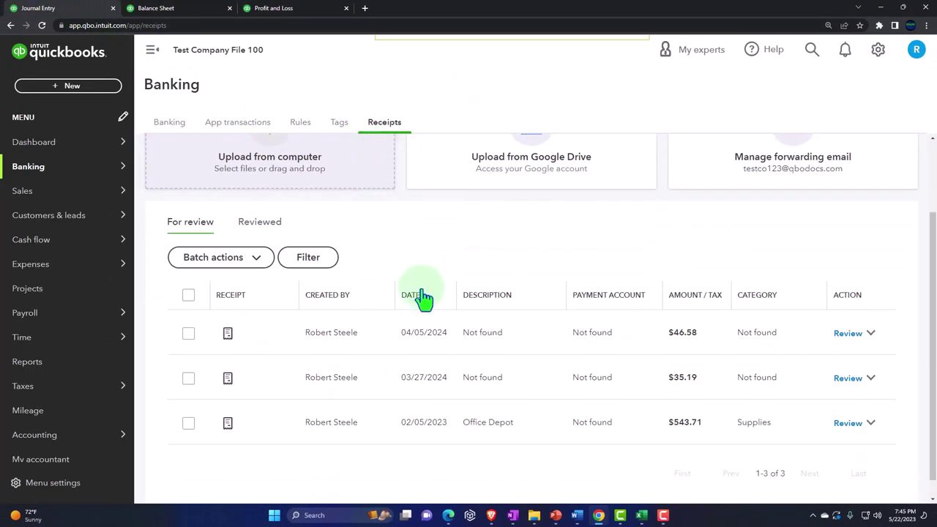
{"action": "left_click", "coordinate": [453, 338]}
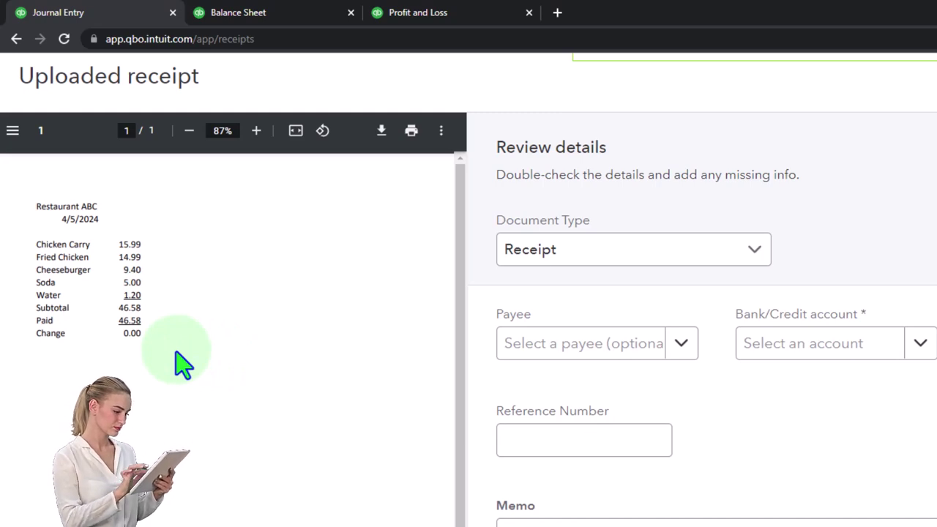
{"action": "left_click", "coordinate": [755, 253]}
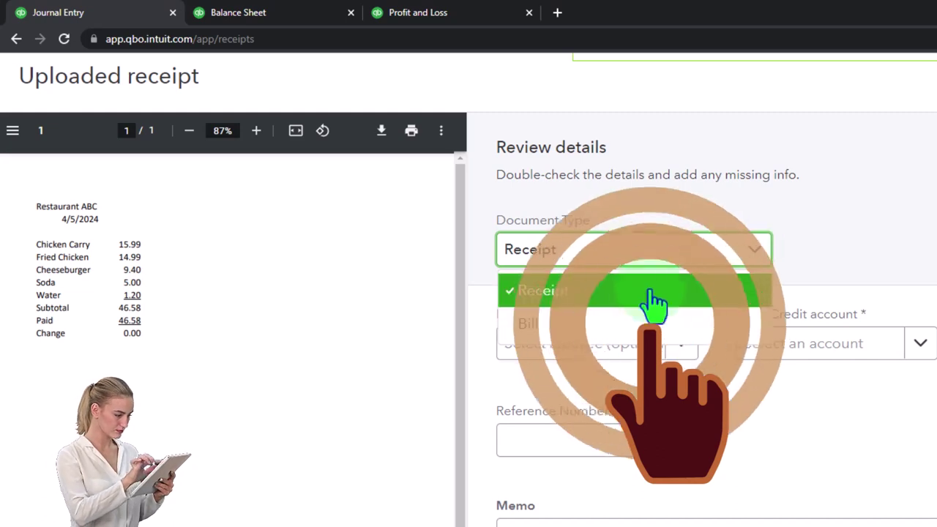
{"action": "left_click", "coordinate": [539, 331]}
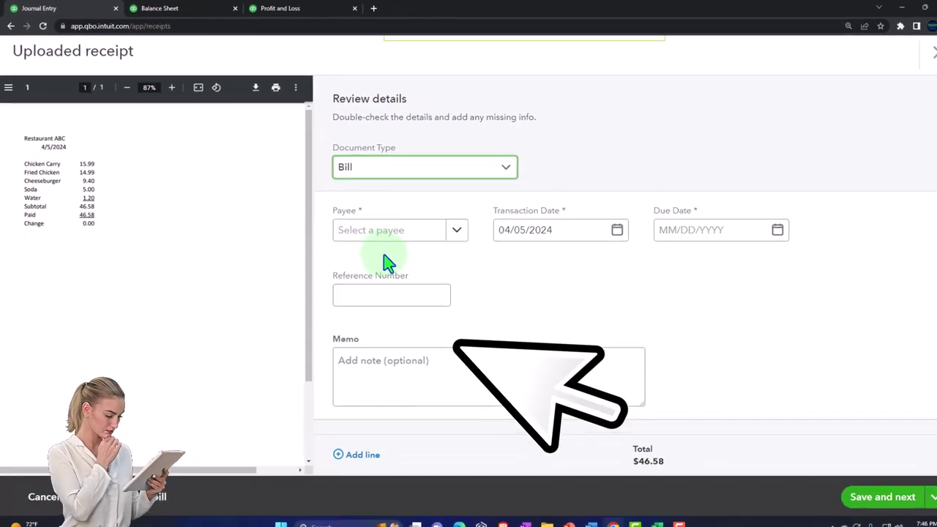
Add Owner as a new vendor and use it as the payee of the bill
{"action": "left_click", "coordinate": [393, 235]}
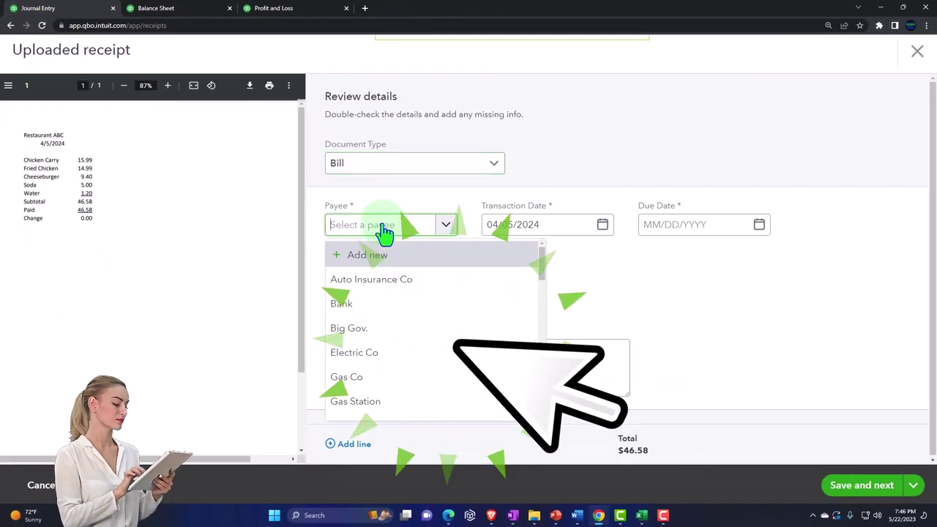
{"action": "type", "text": "Owner"}
{"action": "key", "text": "Return"}
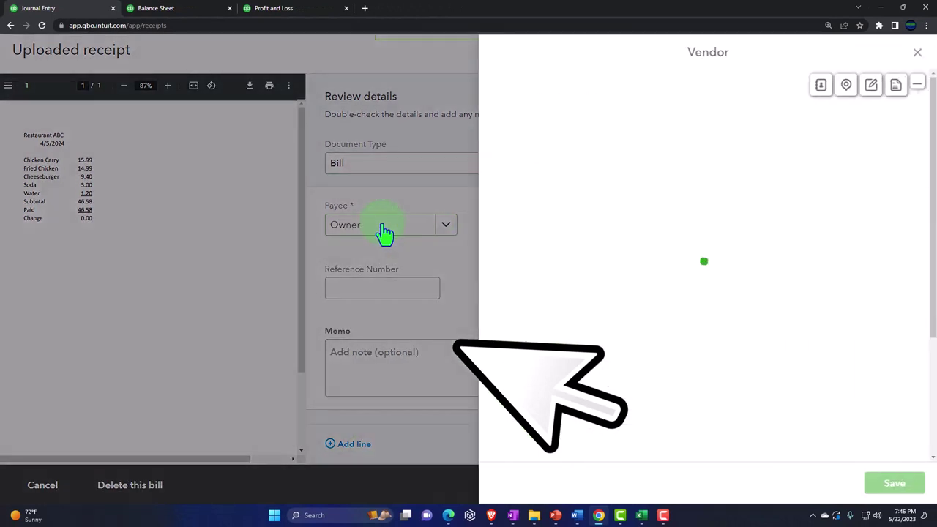
{"action": "left_click", "coordinate": [893, 485]}
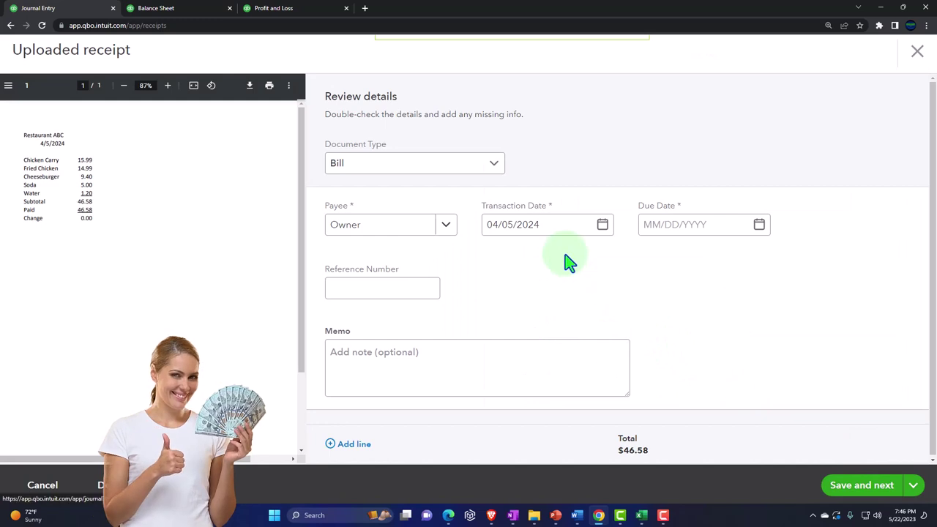
Enter the bill memo "Reimburse owner for business expense paid out of personal account"
{"action": "left_click", "coordinate": [544, 228]}
{"action": "key", "text": "Tab"}
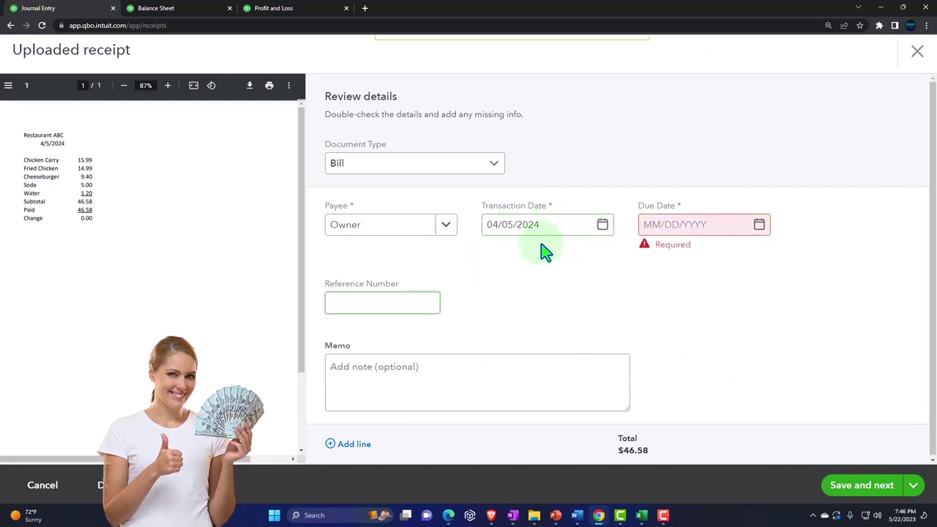
{"action": "key", "text": "Tab"}
{"action": "scroll", "coordinate": [527, 283], "scroll_direction": "down", "scroll_amount": 2}
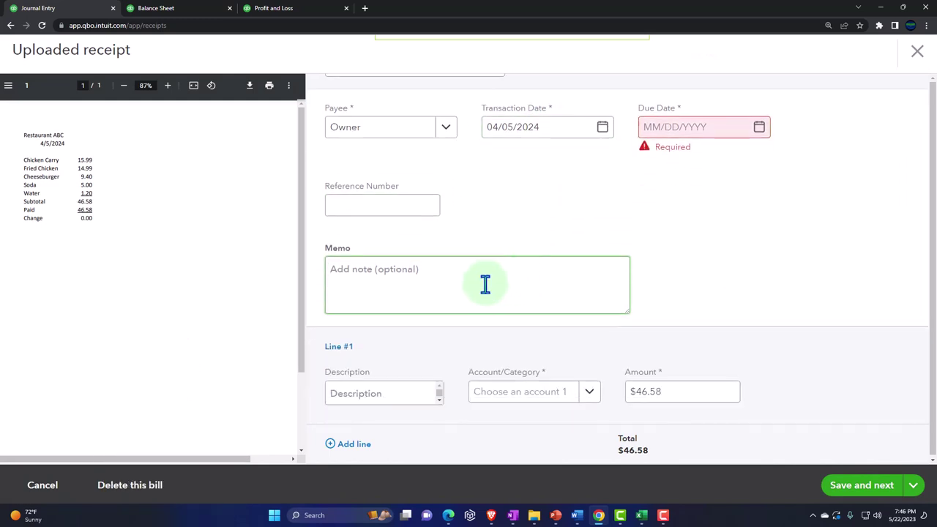
{"action": "type", "text": "Reimburse "}
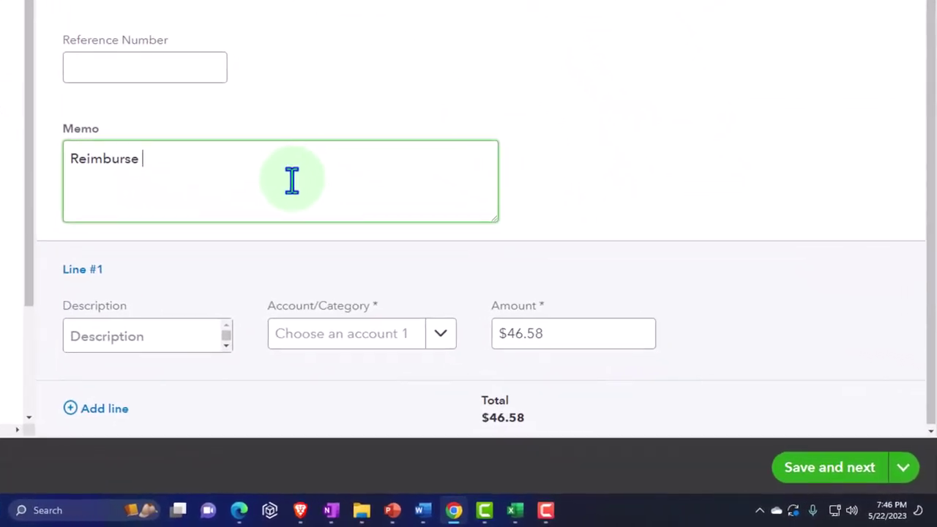
{"action": "type", "text": "owner "}
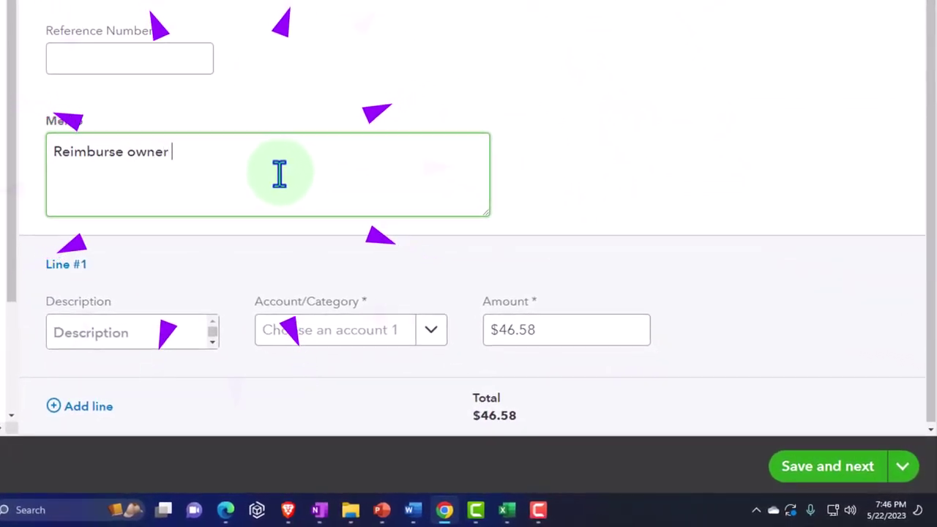
{"action": "type", "text": "bu"}
{"action": "key", "text": "BackSpace"}
{"action": "key", "text": "BackSpace"}
{"action": "type", "text": "for business expense paid out of personal"}
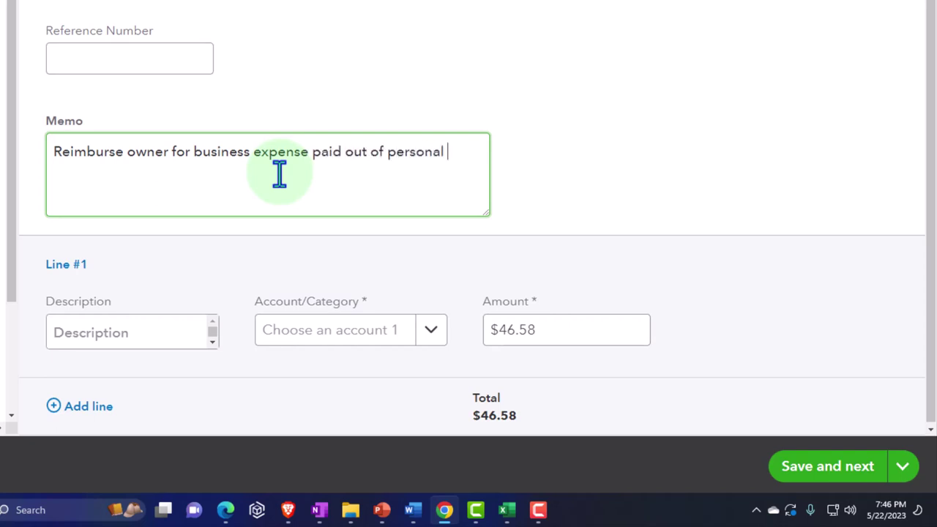
{"action": "type", "text": "account"}
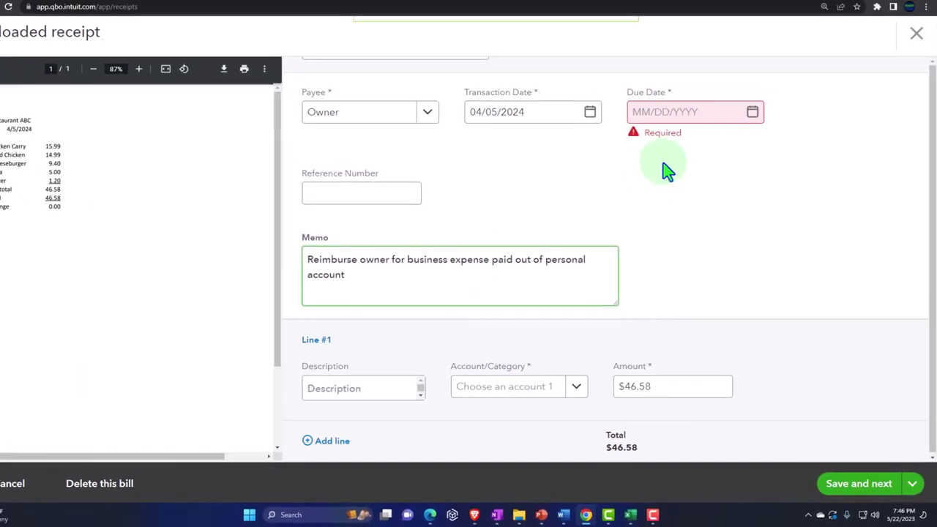
Set the bill's due date to 04/15/2024
{"action": "left_click", "coordinate": [651, 112]}
{"action": "type", "text": "04/15/2024"}
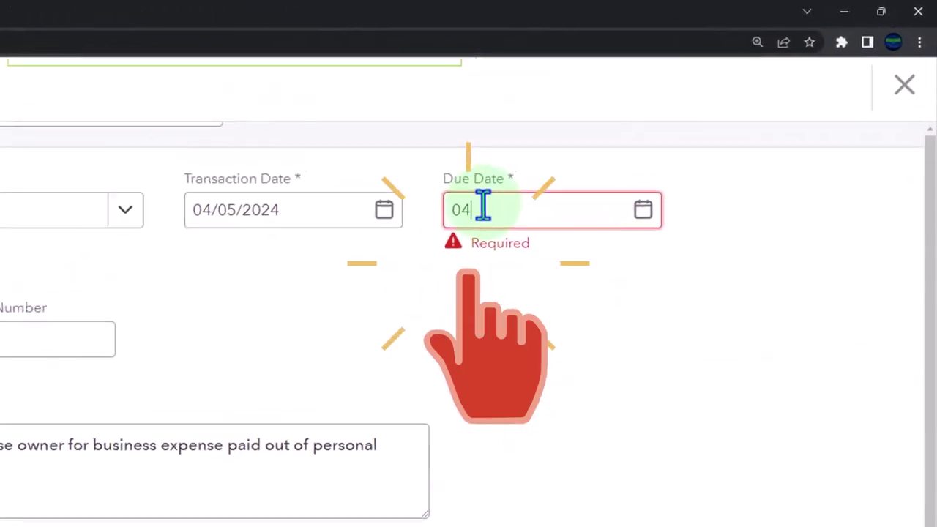
{"action": "scroll", "coordinate": [523, 435], "scroll_direction": "down", "scroll_amount": 3}
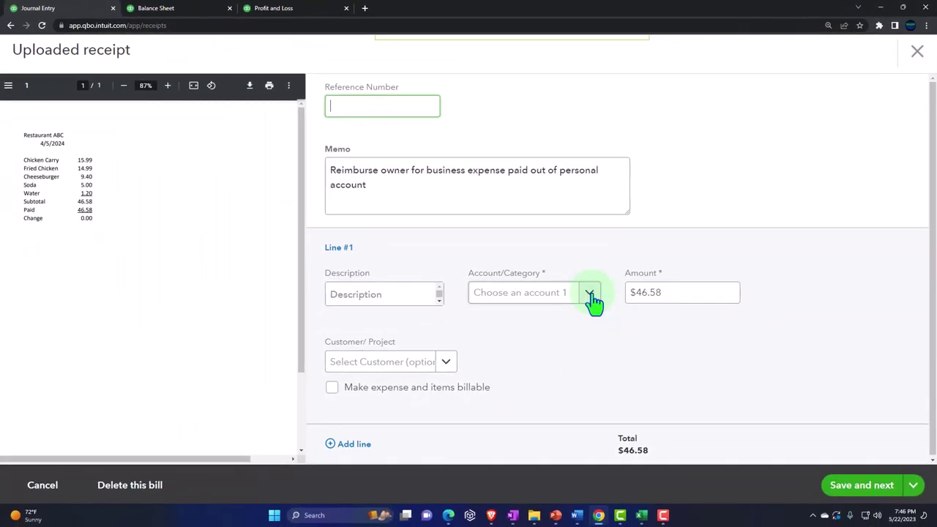
{"action": "left_click", "coordinate": [590, 295]}
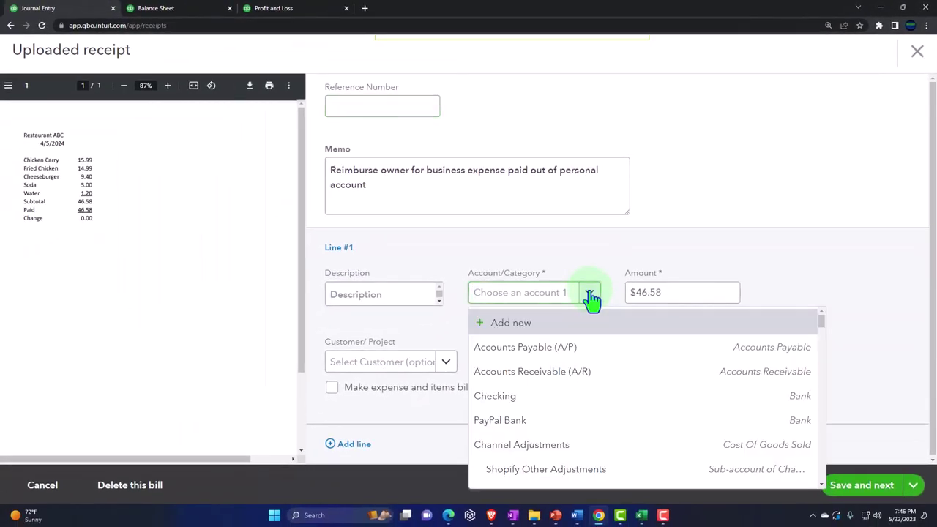
{"action": "scroll", "coordinate": [582, 373], "scroll_direction": "down", "scroll_amount": 2}
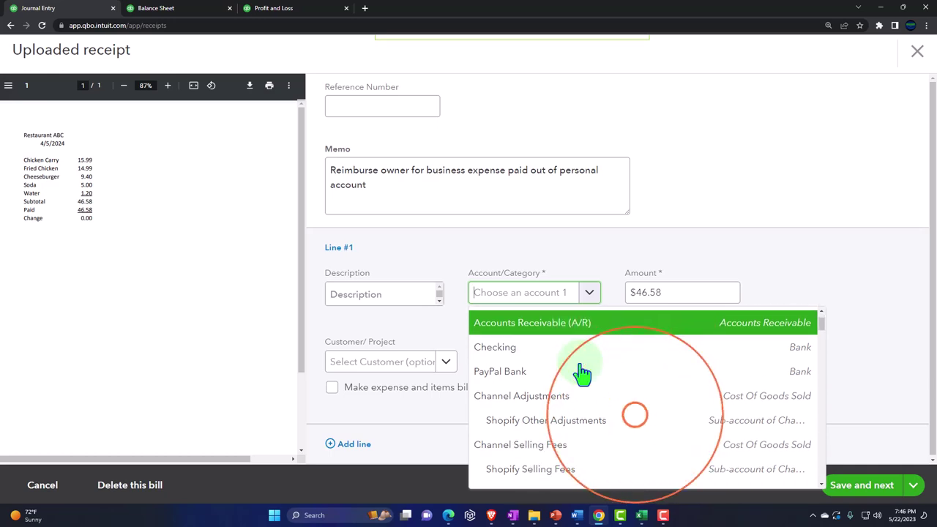
{"action": "left_click", "coordinate": [534, 302]}
{"action": "type", "text": "Dr"}
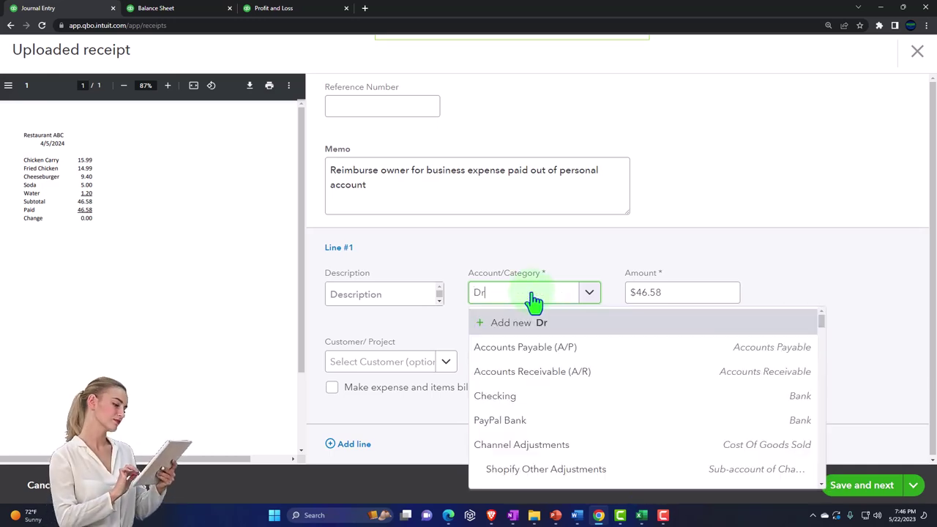
{"action": "type", "text": "a"}
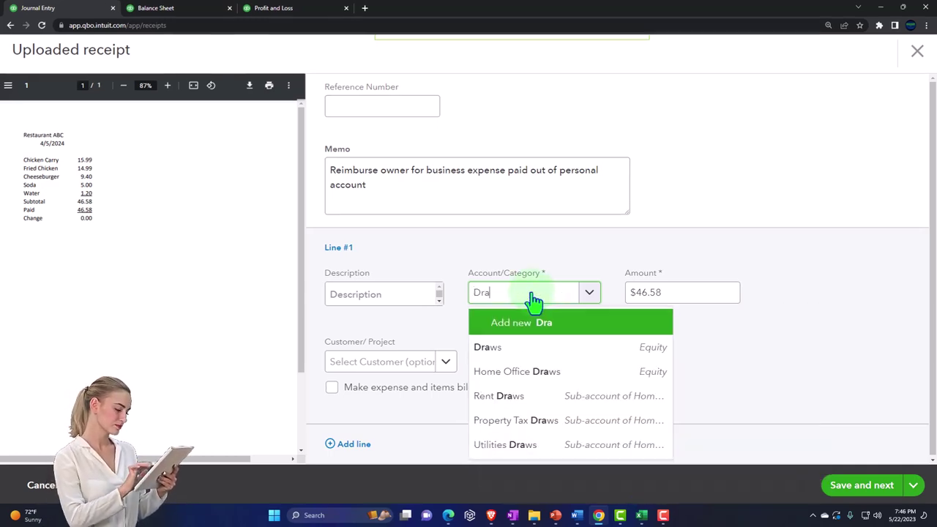
{"action": "type", "text": "ws"}
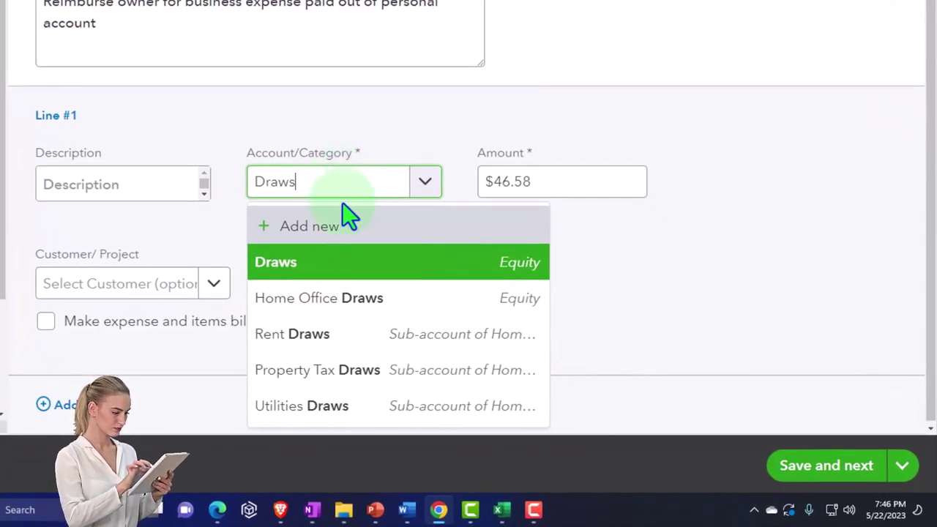
Assign line 1 of the bill to the Meals and entertainment category and create the bill
{"action": "double_click", "coordinate": [337, 183]}
{"action": "type", "text": "mean"}
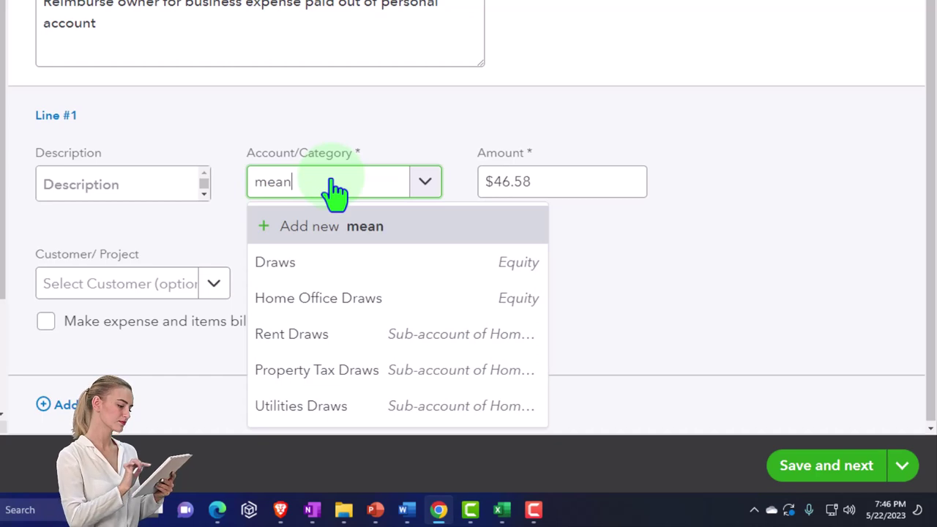
{"action": "key", "text": "BackSpace"}
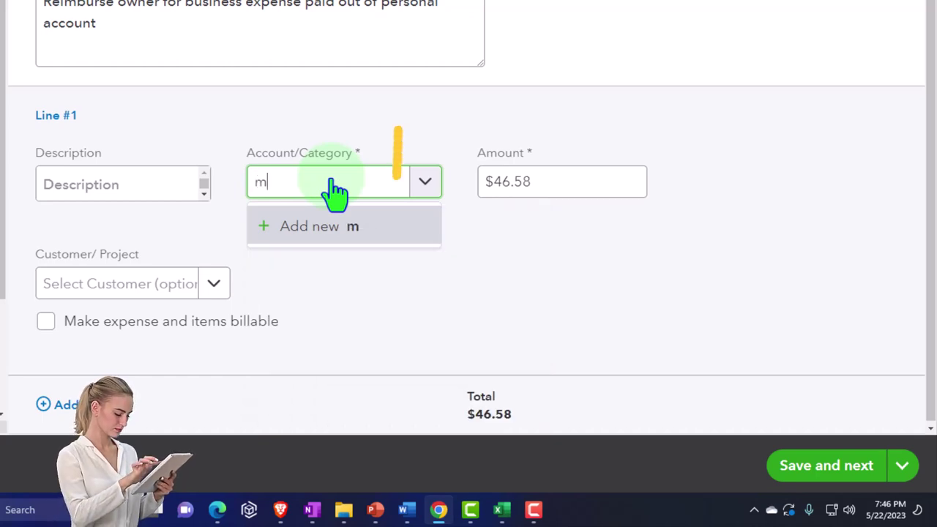
{"action": "type", "text": "eal"}
{"action": "key", "text": "Down"}
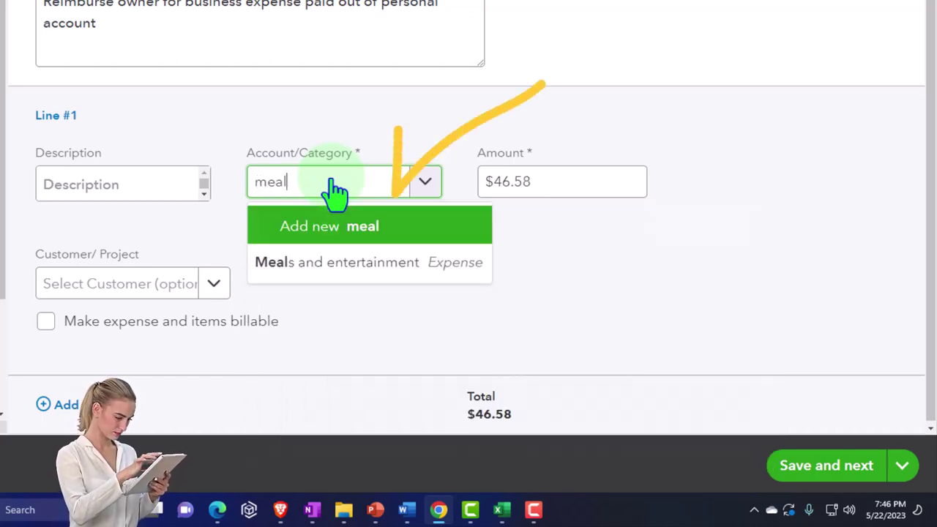
{"action": "key", "text": "Down"}
{"action": "key", "text": "Tab"}
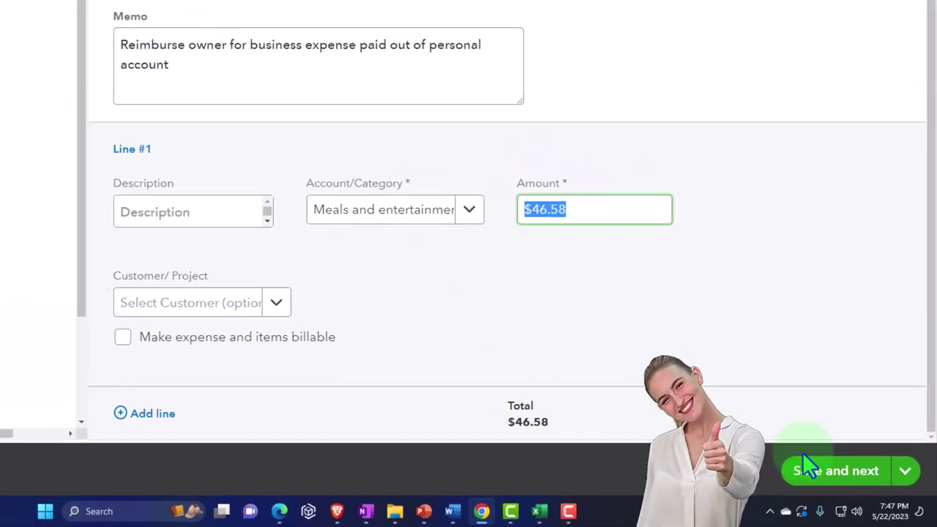
{"action": "left_click", "coordinate": [809, 468]}
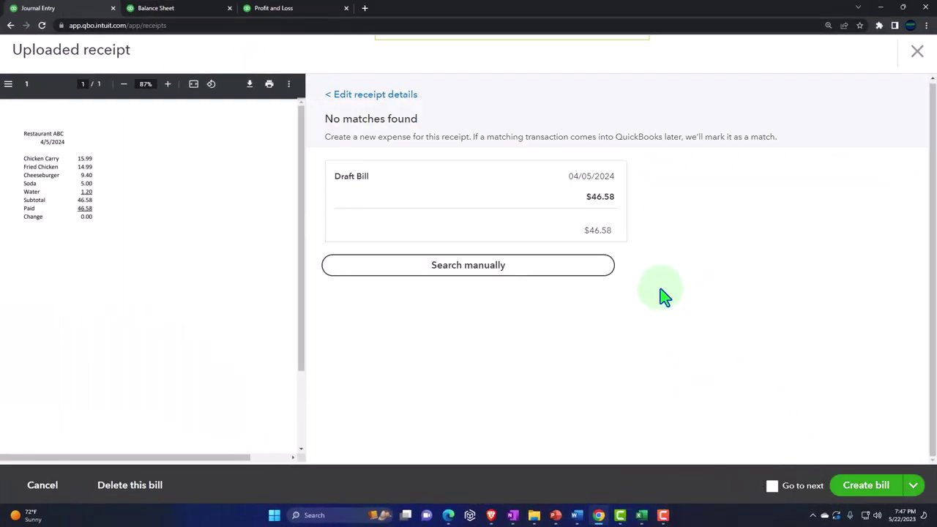
{"action": "left_click", "coordinate": [851, 492]}
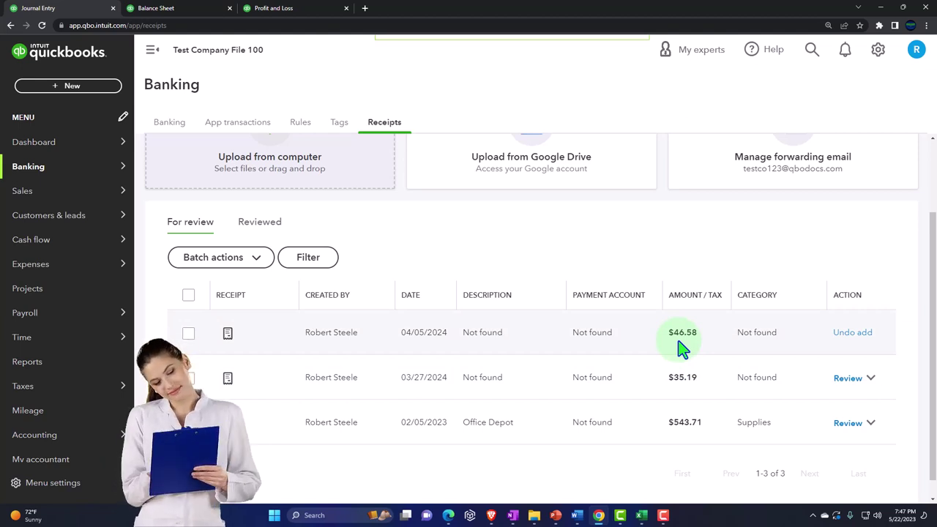
Pay the $46.58 Owner bill from Checking through Pay Bills, dated 04/20/2024 with the starting check number cleared, and save the payment
{"action": "left_click", "coordinate": [72, 88]}
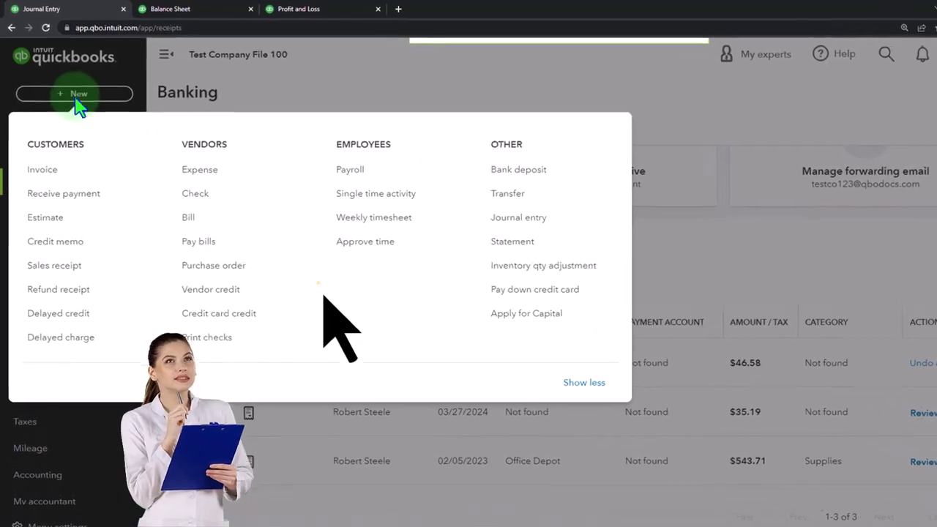
{"action": "left_click", "coordinate": [221, 271]}
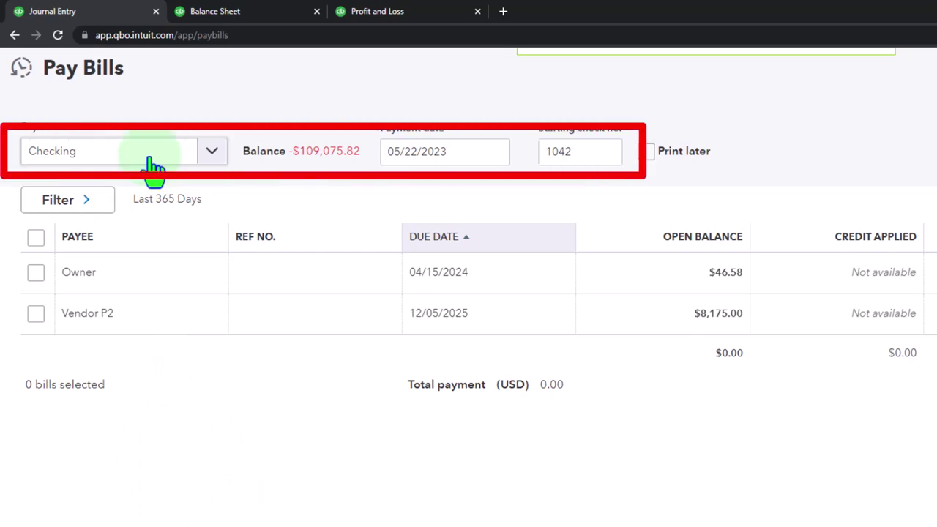
{"action": "left_click", "coordinate": [464, 152]}
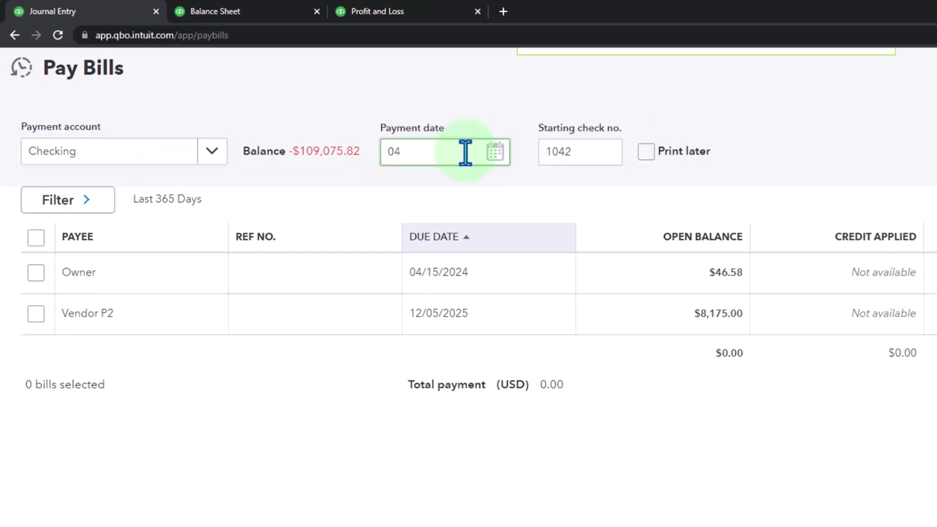
{"action": "key", "text": "Tab"}
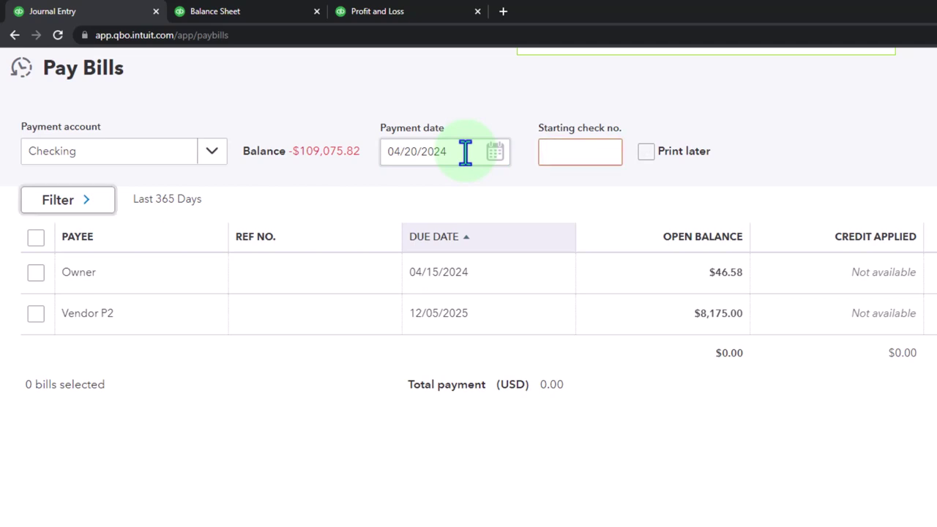
{"action": "left_click", "coordinate": [36, 273]}
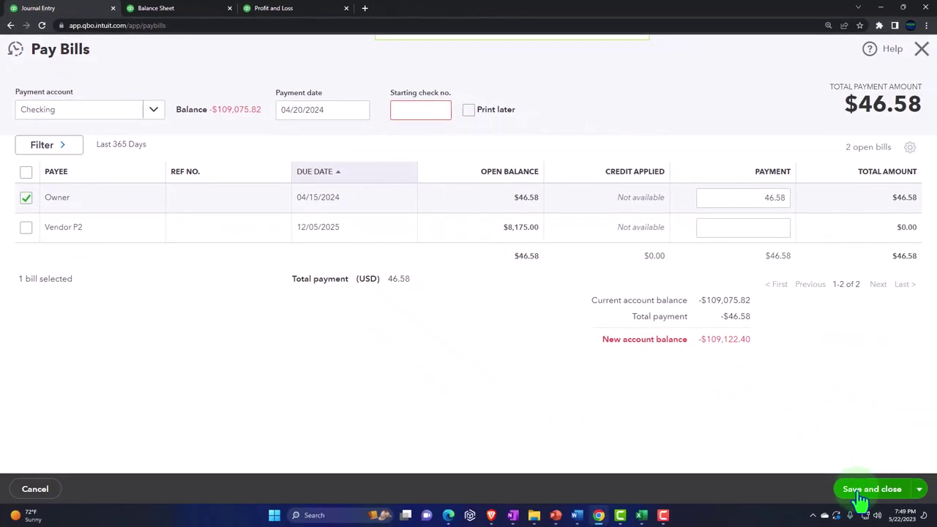
{"action": "left_click", "coordinate": [864, 490]}
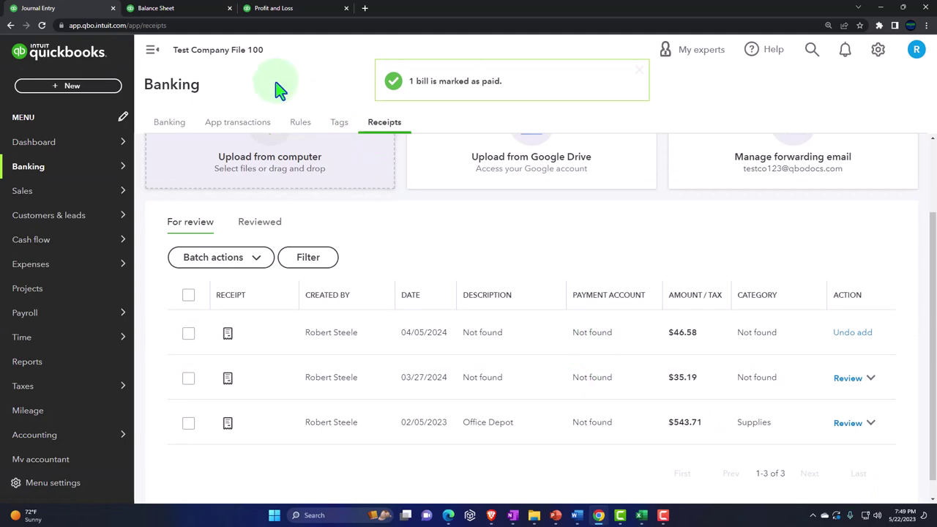
Rerun the 2024 balance sheet and examine its Draws, Accounts Payable and Checking lines
{"action": "left_click", "coordinate": [180, 8]}
{"action": "scroll", "coordinate": [439, 220], "scroll_direction": "up", "scroll_amount": 4}
{"action": "scroll", "coordinate": [526, 220], "scroll_direction": "up", "scroll_amount": 3}
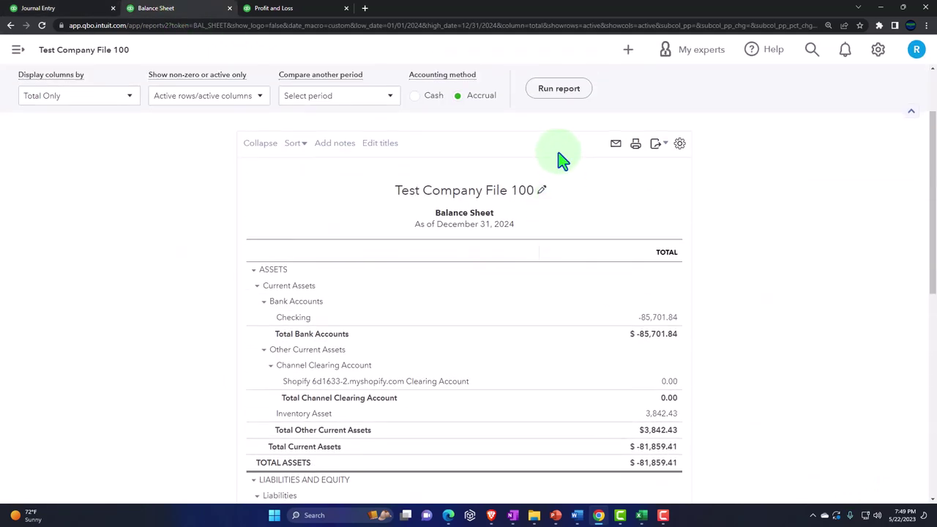
{"action": "left_click", "coordinate": [550, 93]}
{"action": "scroll", "coordinate": [575, 335], "scroll_direction": "down", "scroll_amount": 1}
{"action": "key", "text": "ctrl+plus"}
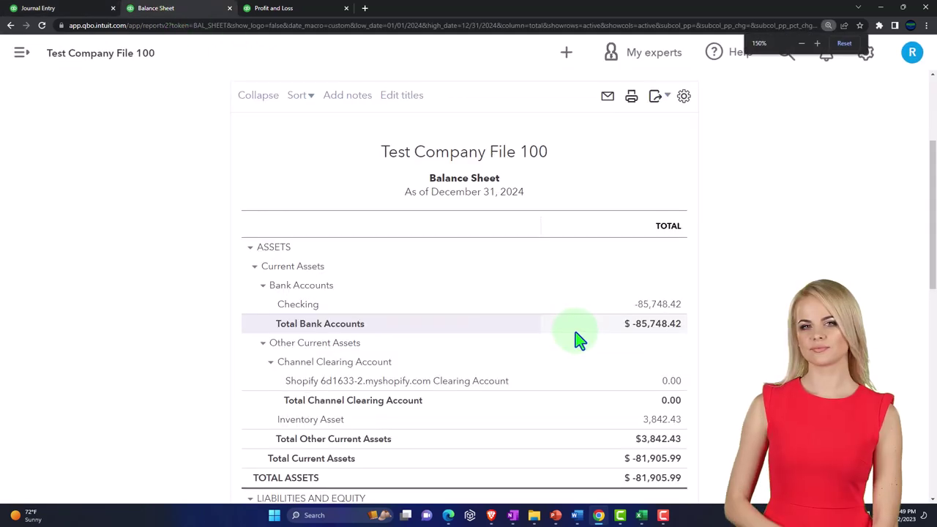
{"action": "scroll", "coordinate": [576, 336], "scroll_direction": "down", "scroll_amount": 5}
{"action": "scroll", "coordinate": [575, 335], "scroll_direction": "down", "scroll_amount": 2}
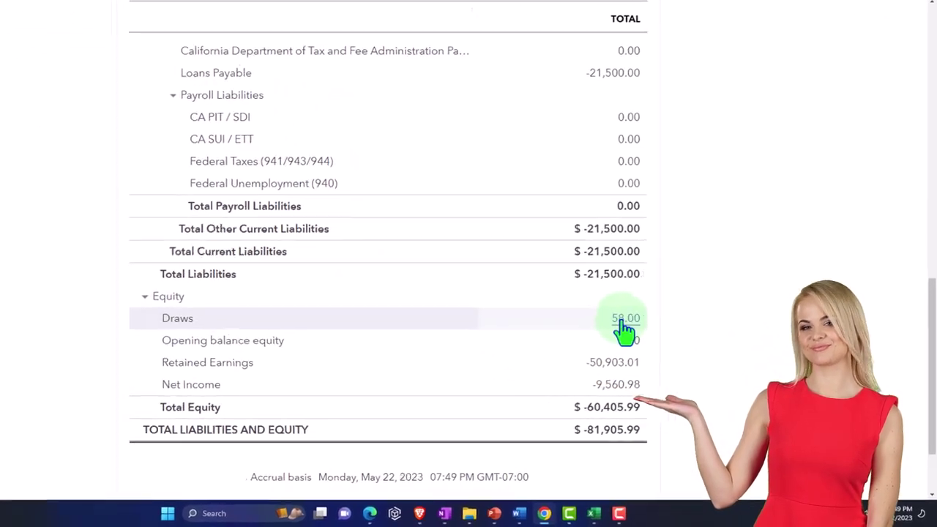
{"action": "scroll", "coordinate": [624, 331], "scroll_direction": "up", "scroll_amount": 5}
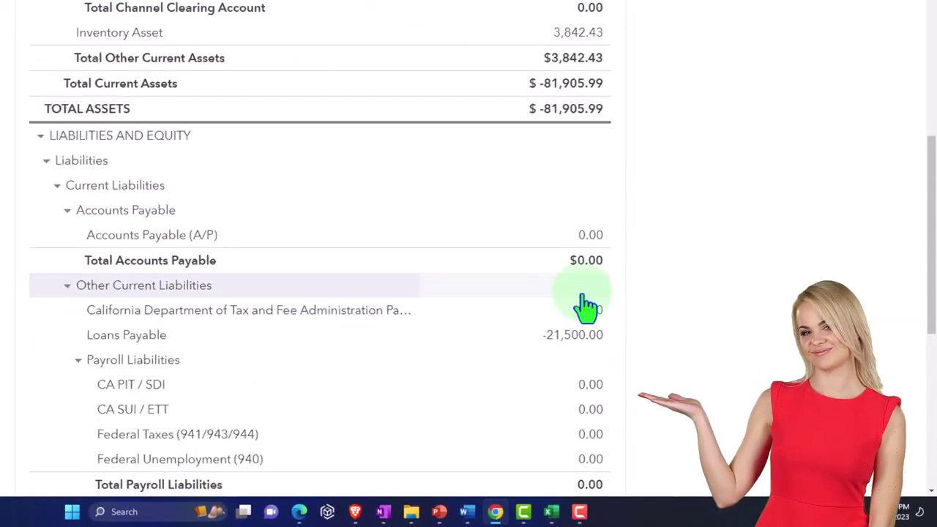
{"action": "scroll", "coordinate": [585, 308], "scroll_direction": "up", "scroll_amount": 3}
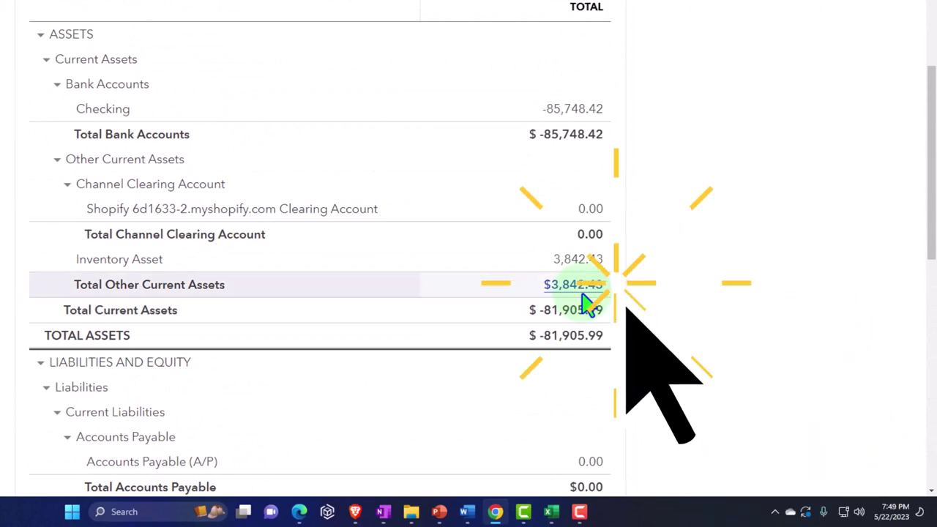
Open the transaction detail behind Checking and examine the 04/20/2024 bill payment to Owner
{"action": "left_click", "coordinate": [571, 115]}
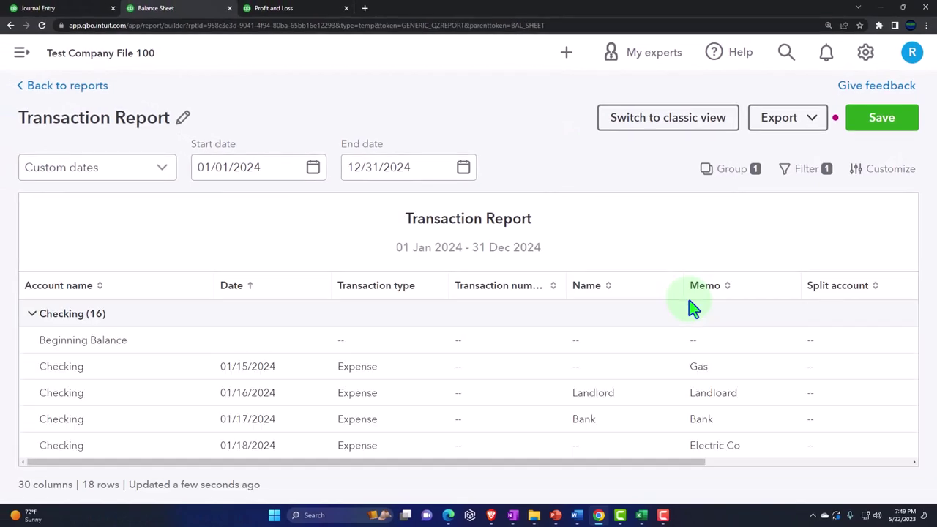
{"action": "key", "text": "ctrl+minus"}
{"action": "scroll", "coordinate": [692, 375], "scroll_direction": "down", "scroll_amount": 3}
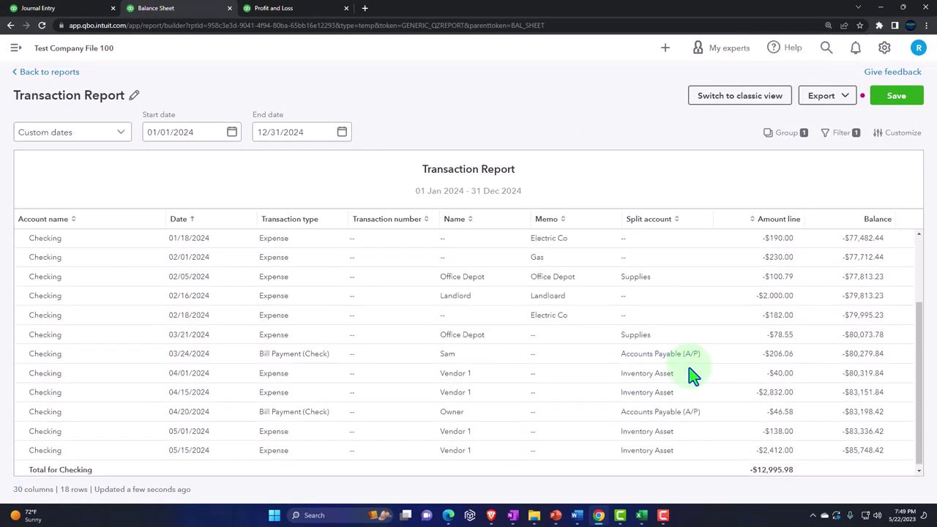
Examine the remaining Checking transactions and return to the balance sheet without saving the transaction report
{"action": "scroll", "coordinate": [692, 374], "scroll_direction": "down", "scroll_amount": 1}
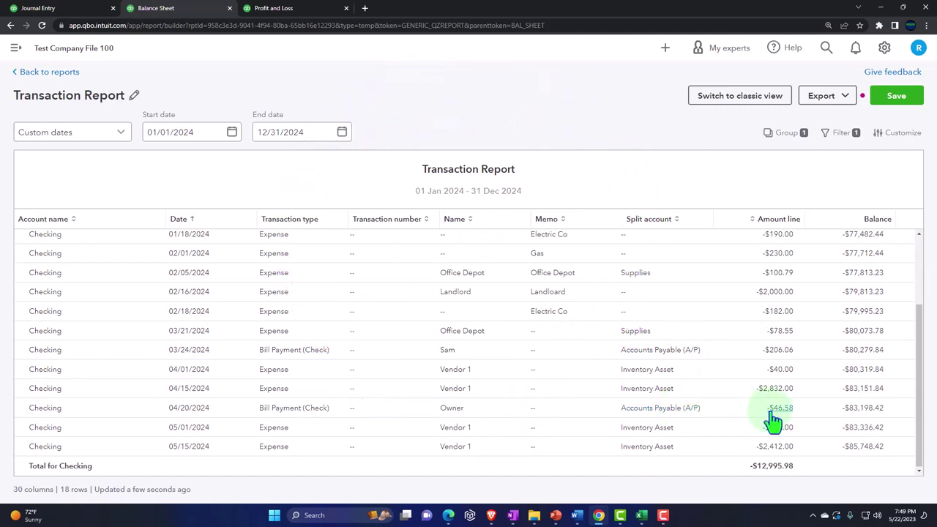
{"action": "scroll", "coordinate": [182, 348], "scroll_direction": "up", "scroll_amount": 3}
{"action": "left_click", "coordinate": [33, 73]}
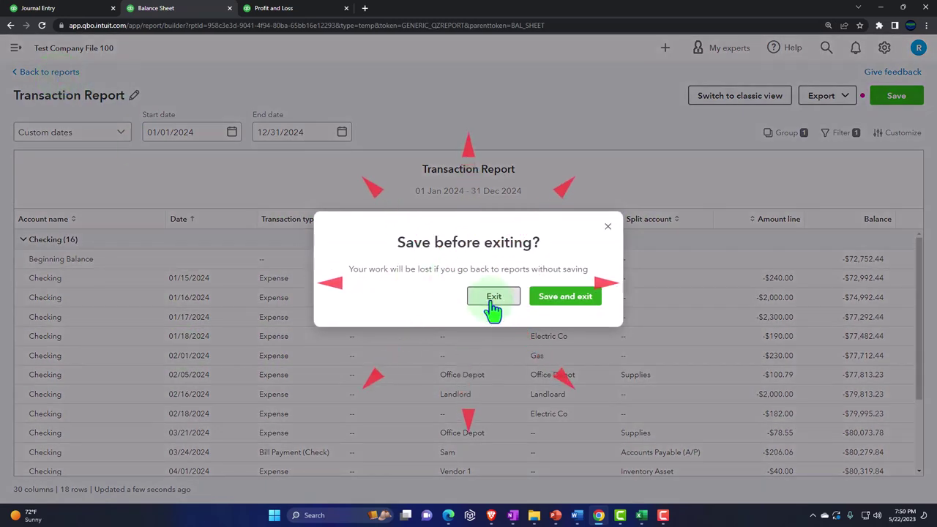
{"action": "left_click", "coordinate": [493, 306]}
Rerun the 2024 Profit and Loss report and examine its Meals and entertainment line
{"action": "left_click", "coordinate": [286, 9]}
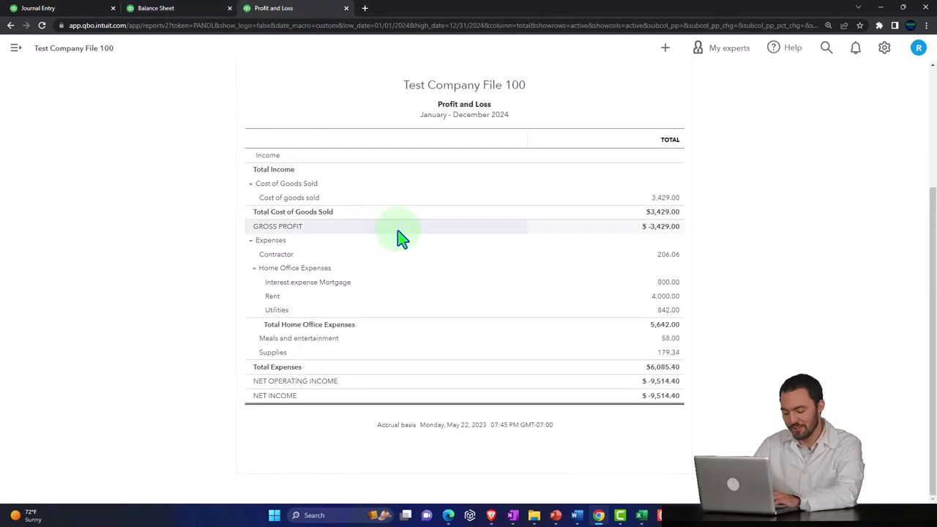
{"action": "scroll", "coordinate": [397, 231], "scroll_direction": "up", "scroll_amount": 3}
{"action": "left_click", "coordinate": [492, 164]}
{"action": "scroll", "coordinate": [516, 310], "scroll_direction": "down", "scroll_amount": 2}
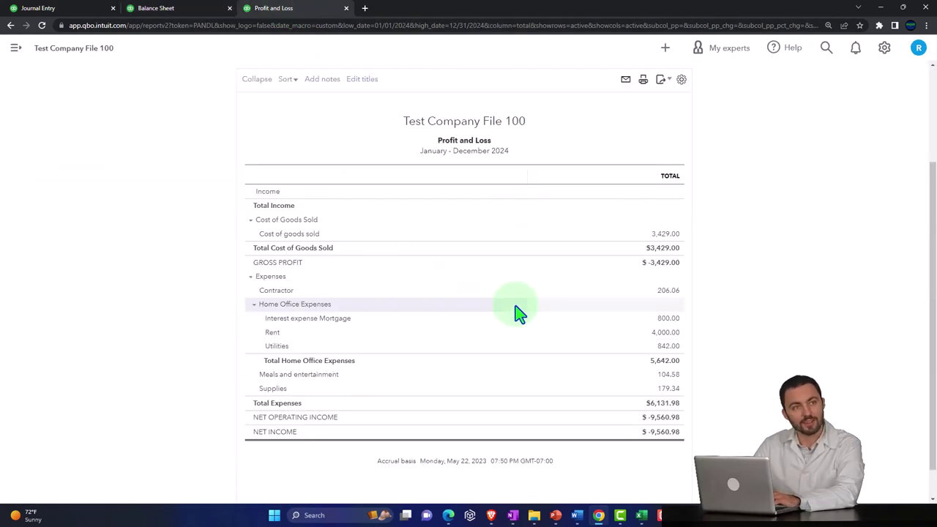
{"action": "key", "text": "ctrl+plus"}
{"action": "scroll", "coordinate": [515, 314], "scroll_direction": "down", "scroll_amount": 1}
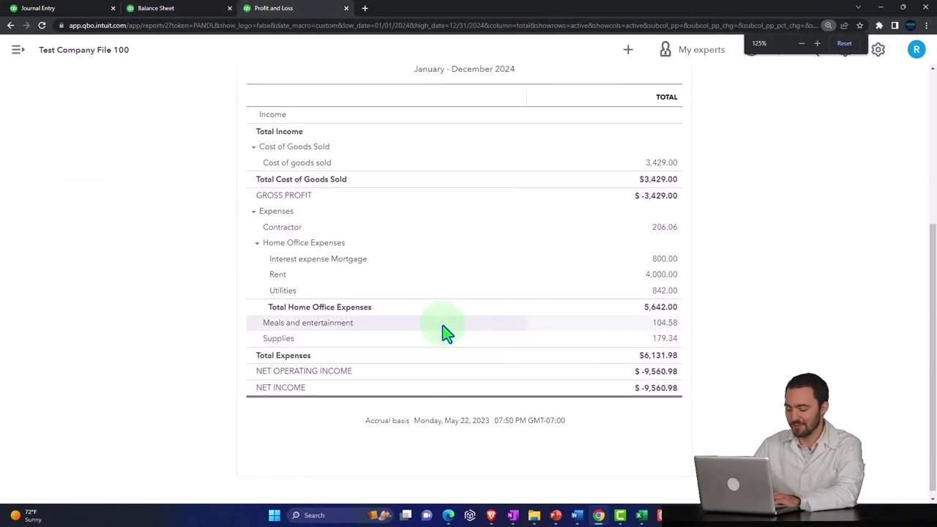
Drill into Meals and entertainment, open the 04/05/2024 Owner bill and view its attached Recipts Practice 5.pdf receipt
{"action": "left_click", "coordinate": [664, 325]}
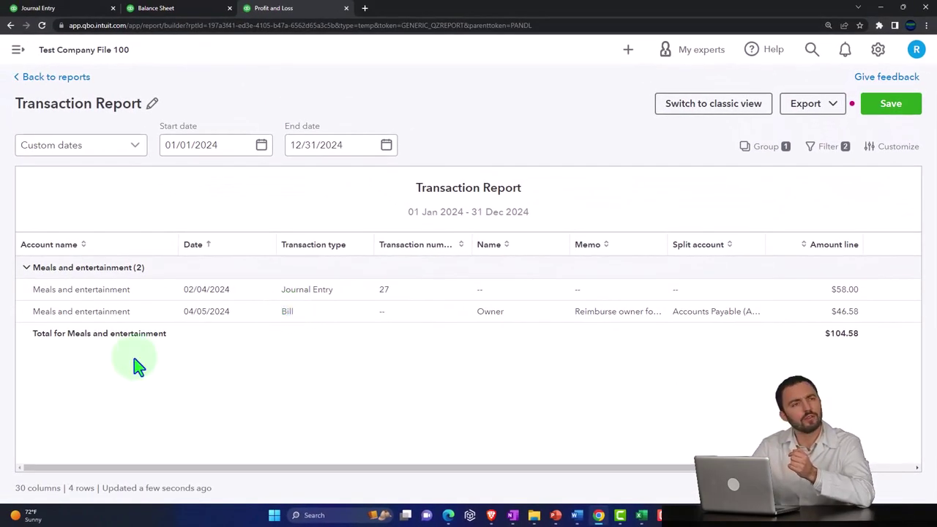
{"action": "left_click", "coordinate": [287, 312]}
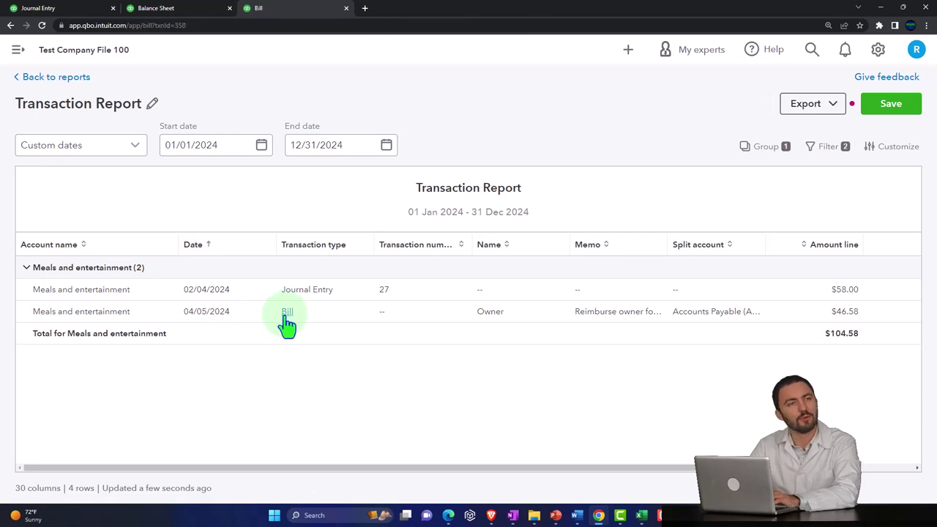
{"action": "scroll", "coordinate": [264, 321], "scroll_direction": "down", "scroll_amount": 3}
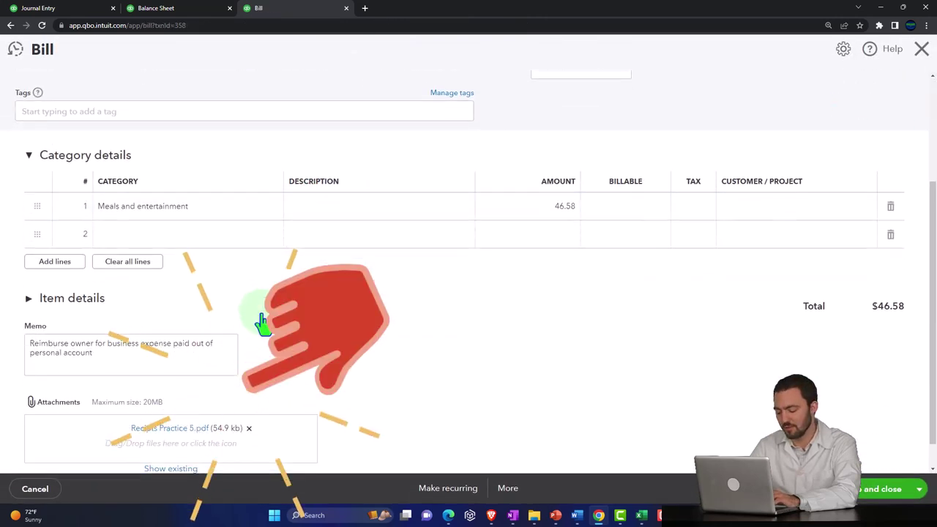
{"action": "scroll", "coordinate": [262, 322], "scroll_direction": "down", "scroll_amount": 1}
{"action": "left_click", "coordinate": [176, 398]}
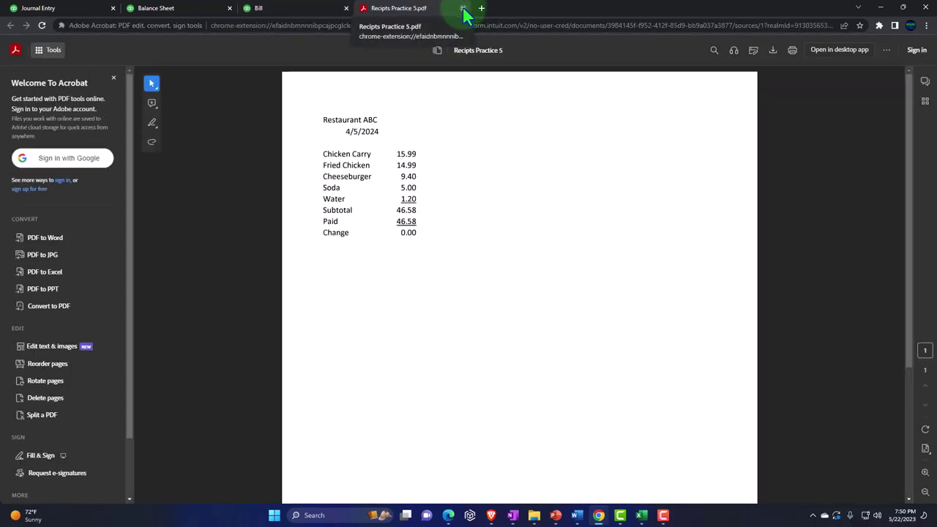
{"action": "left_click", "coordinate": [463, 8]}
Close the Owner bill and return to the Profit and Loss without saving the transaction report
{"action": "scroll", "coordinate": [278, 325], "scroll_direction": "up", "scroll_amount": 3}
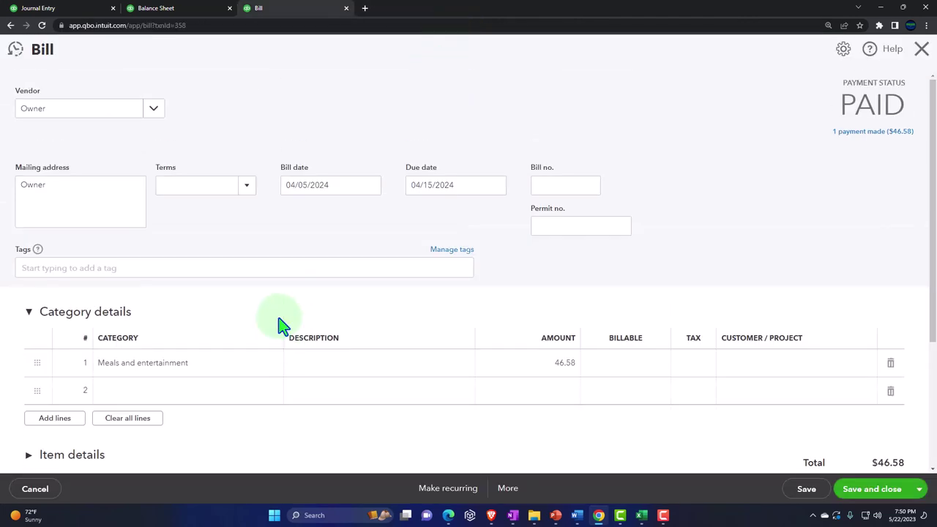
{"action": "left_click", "coordinate": [921, 53]}
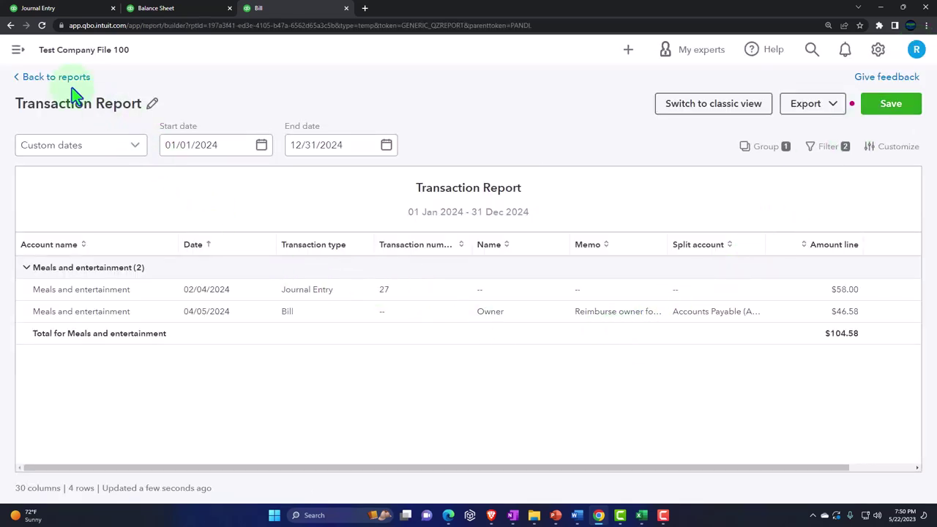
{"action": "left_click", "coordinate": [33, 79]}
{"action": "left_click", "coordinate": [497, 300]}
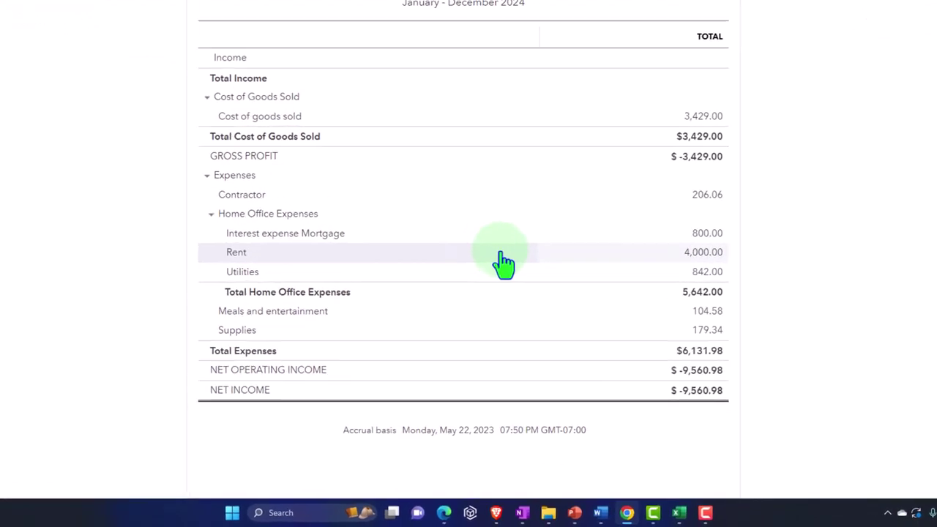
{"action": "left_click", "coordinate": [504, 256]}
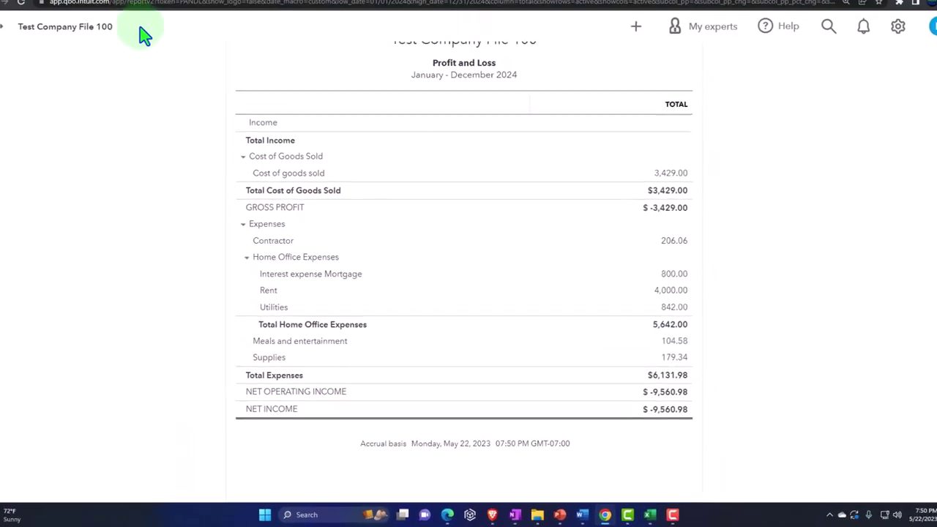
Match the 04/05/2024 Restaurant ABC bank transaction of $46.58 in Checking to the 04/20/2024 Owner bill payment
{"action": "left_click", "coordinate": [91, 11]}
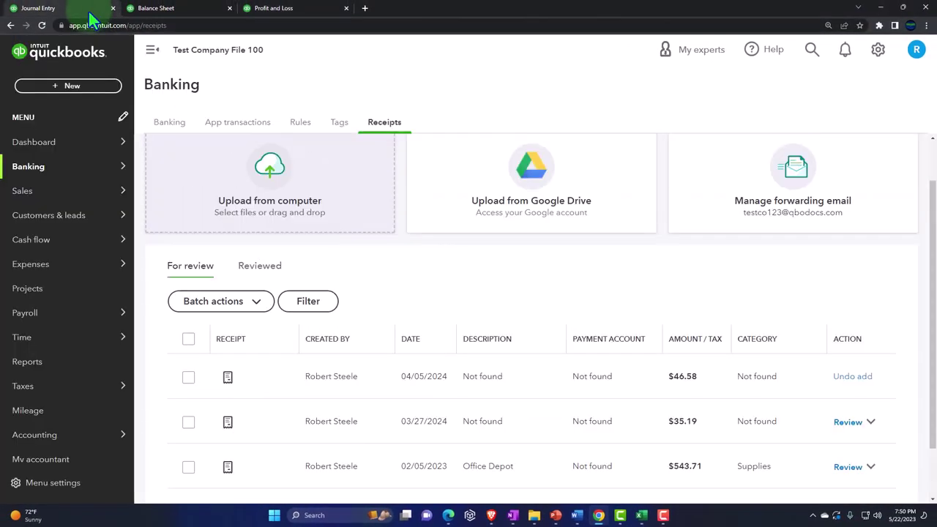
{"action": "left_click", "coordinate": [167, 124]}
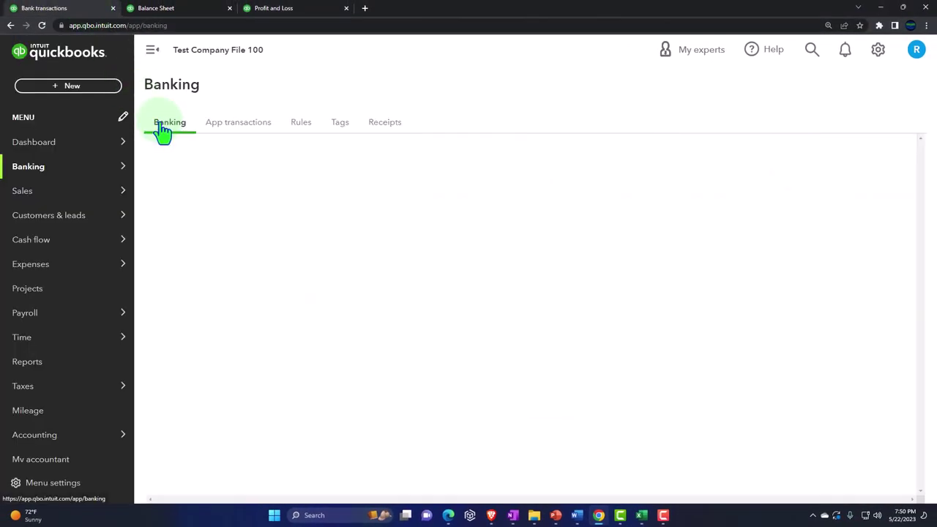
{"action": "scroll", "coordinate": [366, 368], "scroll_direction": "down", "scroll_amount": 3}
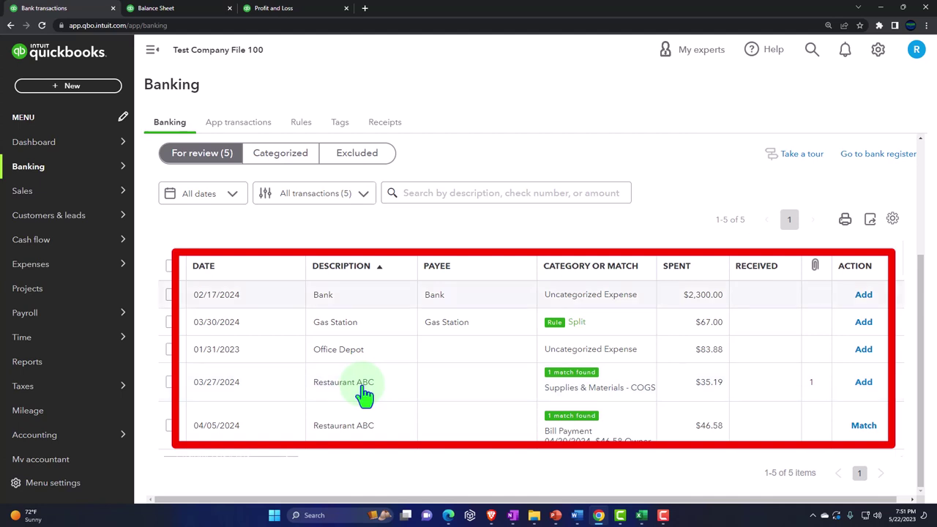
{"action": "left_click", "coordinate": [490, 421]}
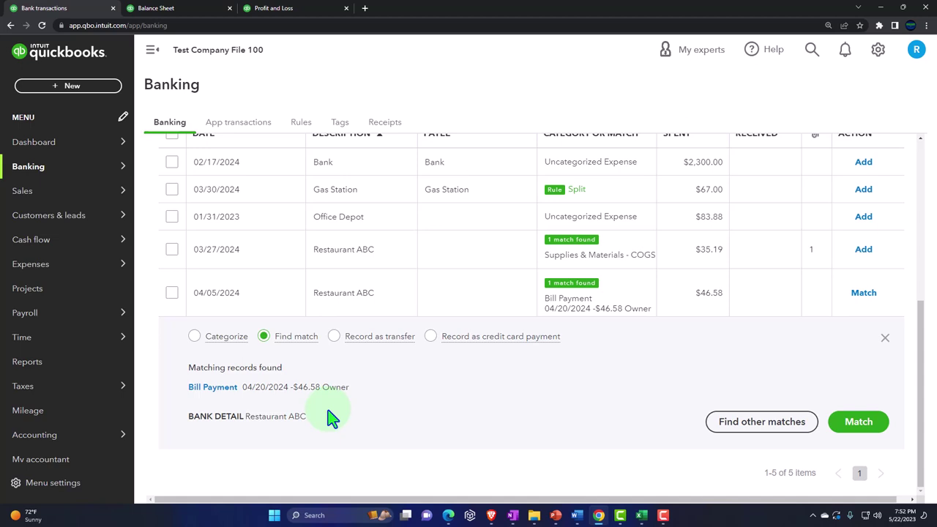
{"action": "left_click", "coordinate": [861, 425]}
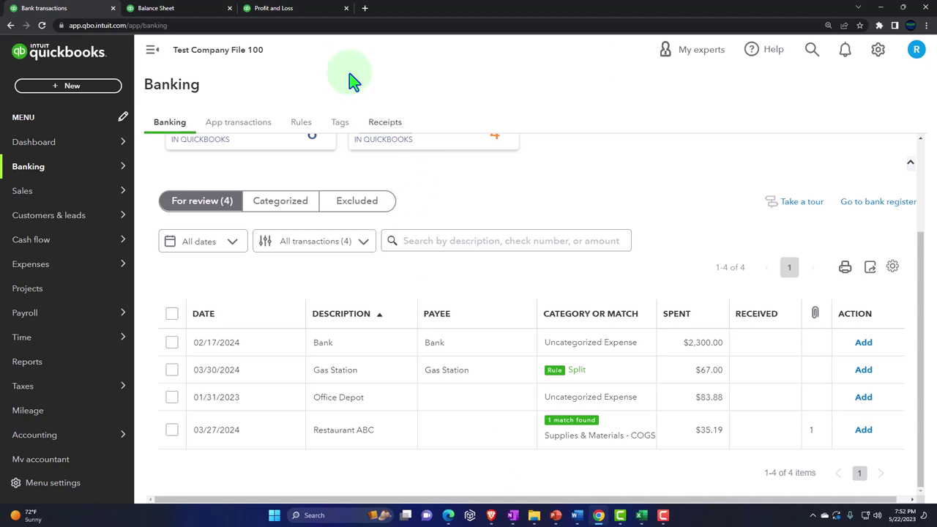
Exit the Meals and entertainment transaction report without saving and view the 2024 Profit and Loss
{"action": "left_click", "coordinate": [307, 11]}
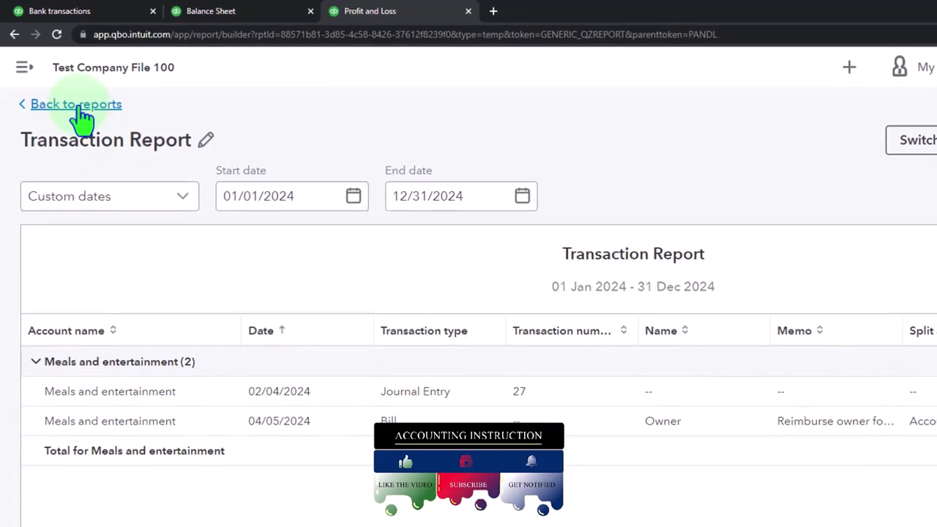
{"action": "left_click", "coordinate": [76, 106]}
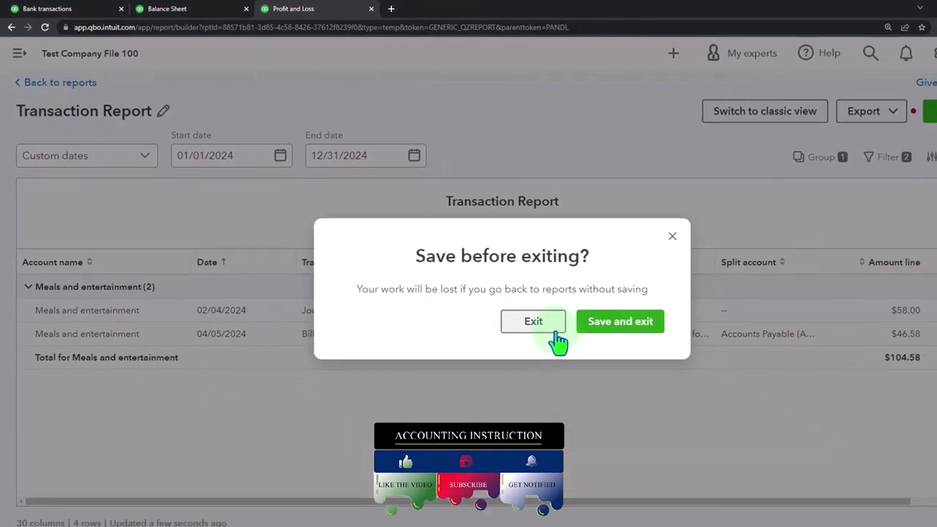
{"action": "left_click", "coordinate": [699, 423]}
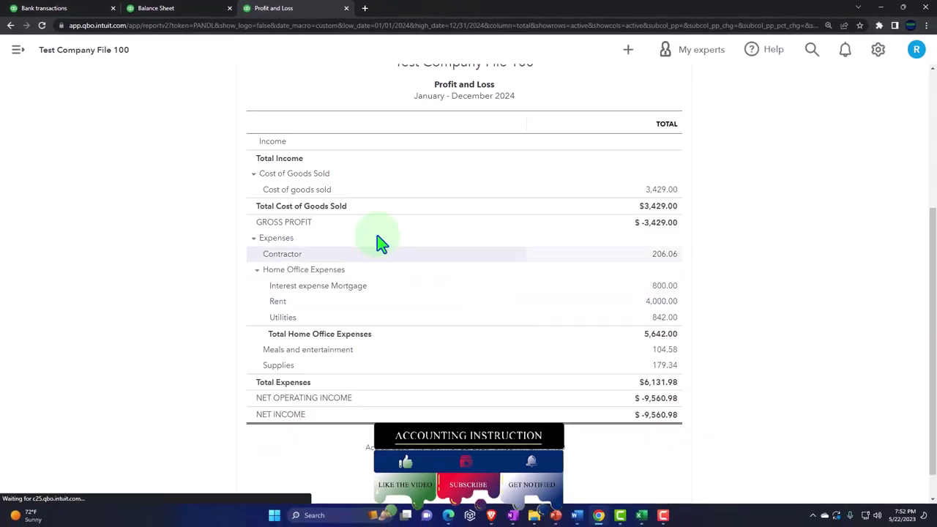
Open the uploaded 03/27/2024 receipt for $35.19 from the receipts waiting for review
{"action": "left_click", "coordinate": [81, 8]}
{"action": "scroll", "coordinate": [334, 325], "scroll_direction": "up", "scroll_amount": 2}
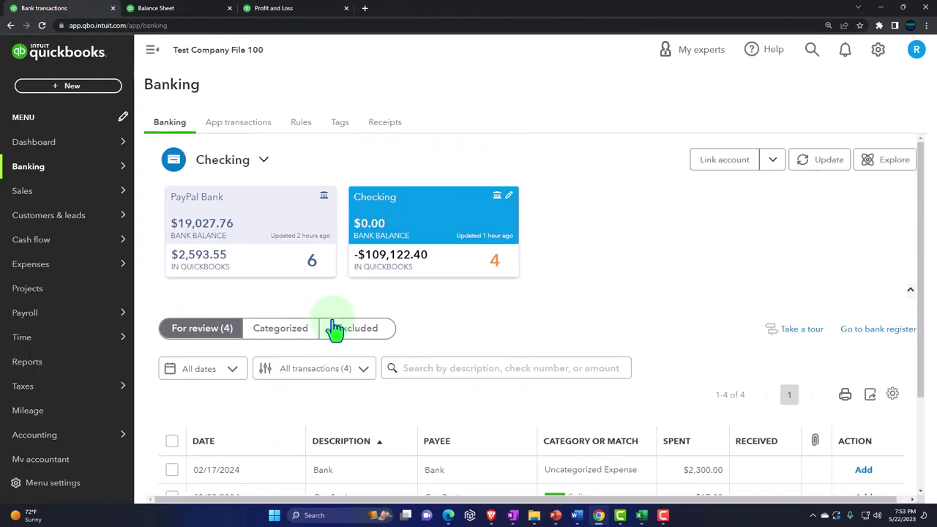
{"action": "left_click", "coordinate": [386, 125]}
{"action": "scroll", "coordinate": [414, 242], "scroll_direction": "down", "scroll_amount": 2}
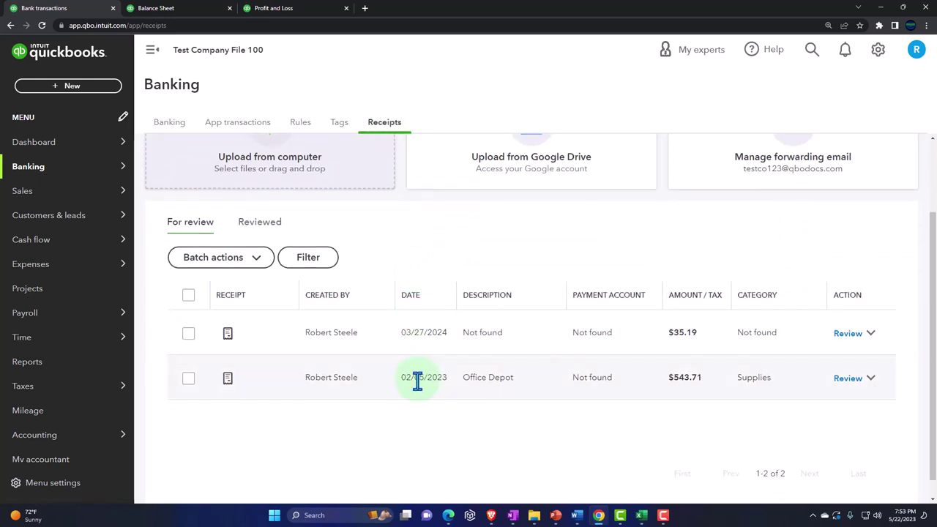
{"action": "left_click", "coordinate": [418, 331]}
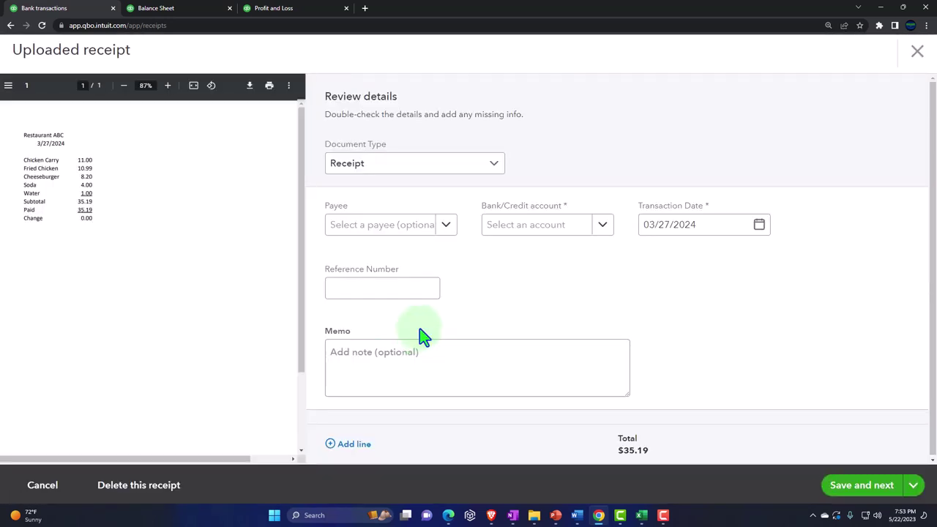
Compare the Receipt and Bill document types for the uploaded receipt and keep Receipt
{"action": "left_click", "coordinate": [496, 170]}
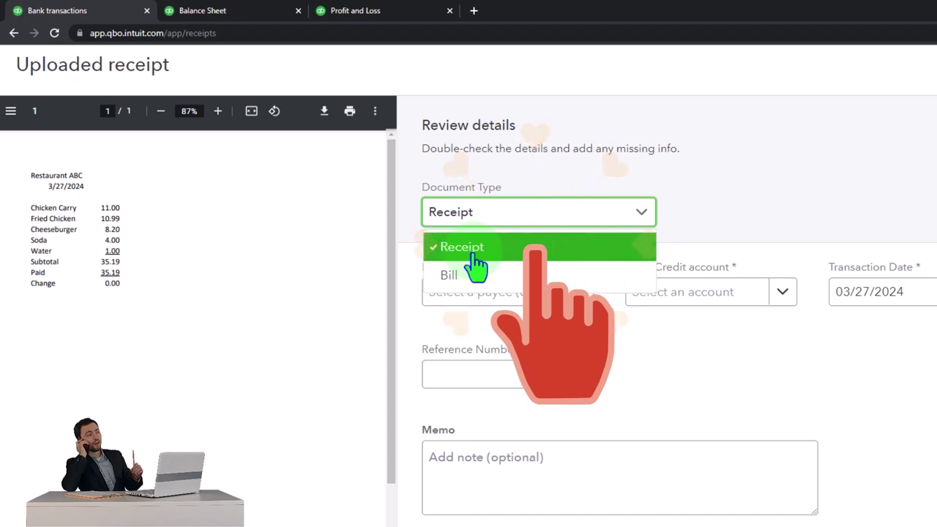
{"action": "left_click", "coordinate": [809, 196]}
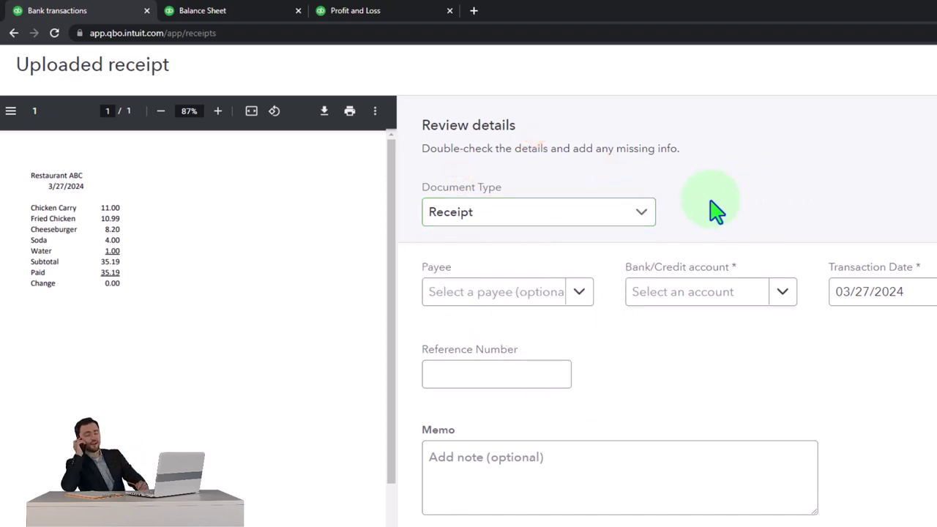
{"action": "left_click", "coordinate": [637, 217]}
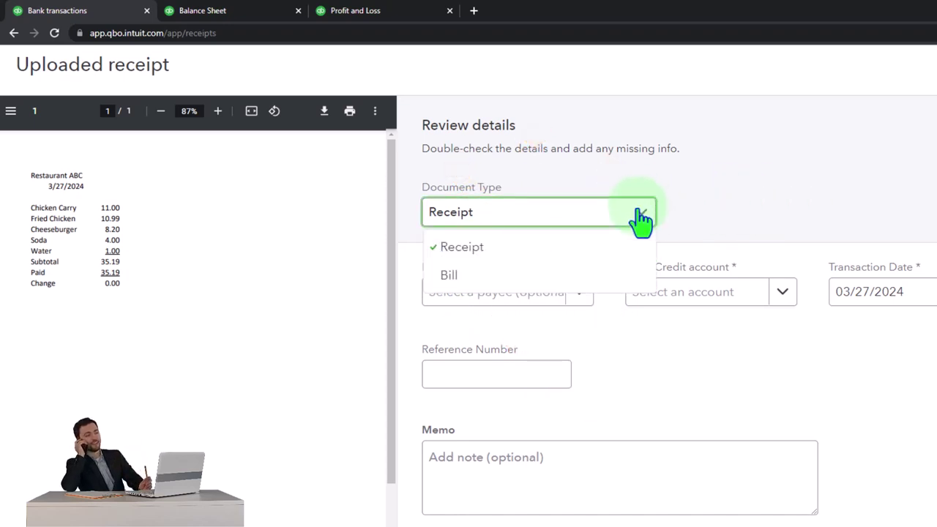
{"action": "left_click", "coordinate": [557, 255]}
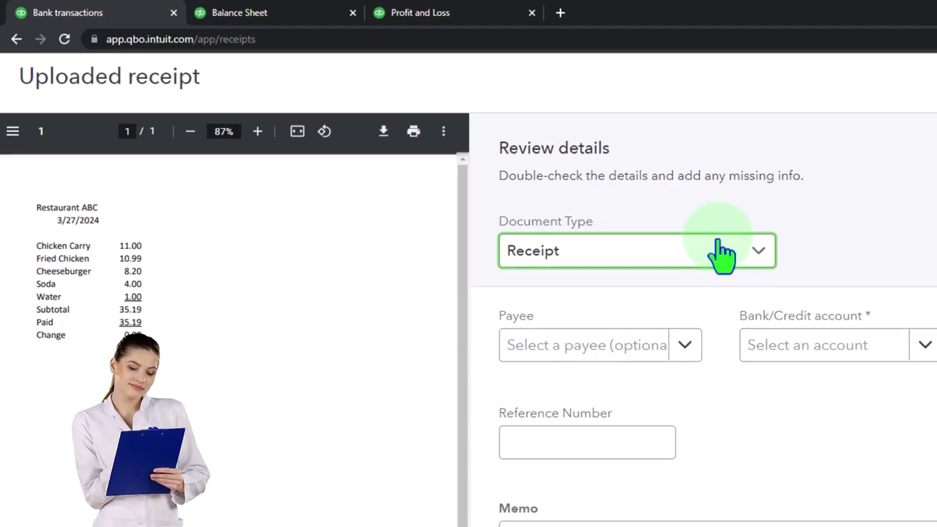
Set the payee of the 03/27/2024 receipt to Owner
{"action": "left_click", "coordinate": [558, 284]}
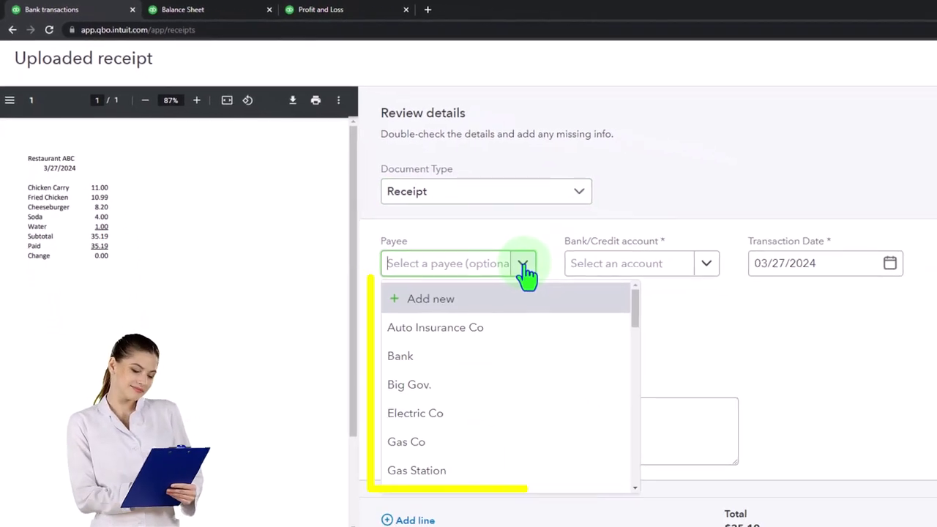
{"action": "left_click", "coordinate": [448, 262]}
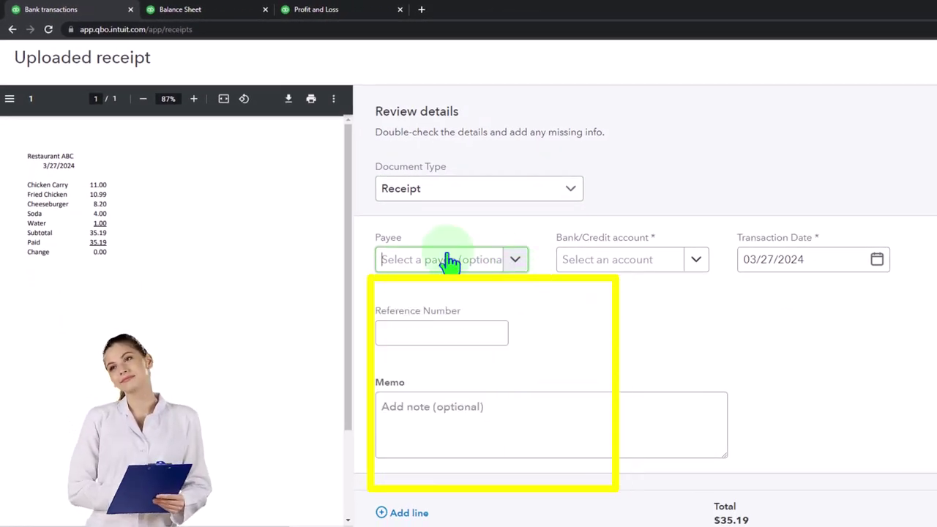
{"action": "type", "text": "owe"}
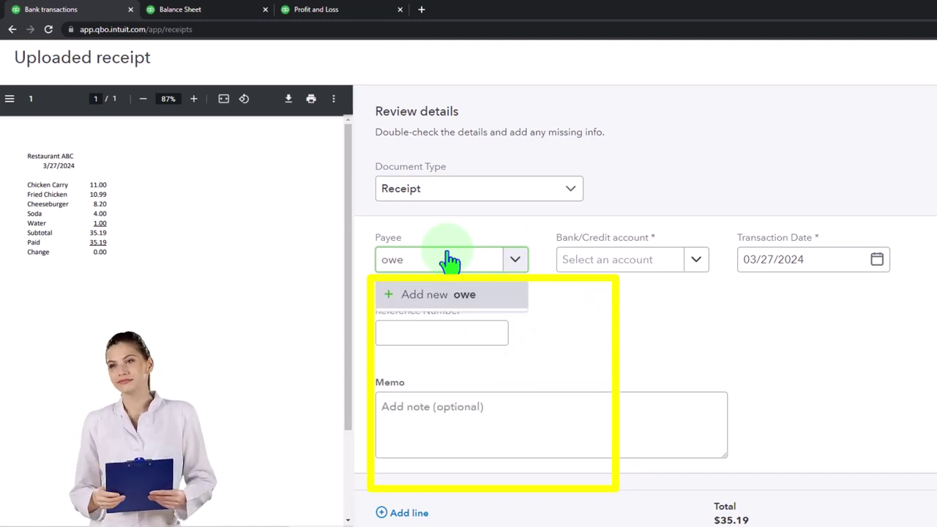
{"action": "key", "text": "BackSpace"}
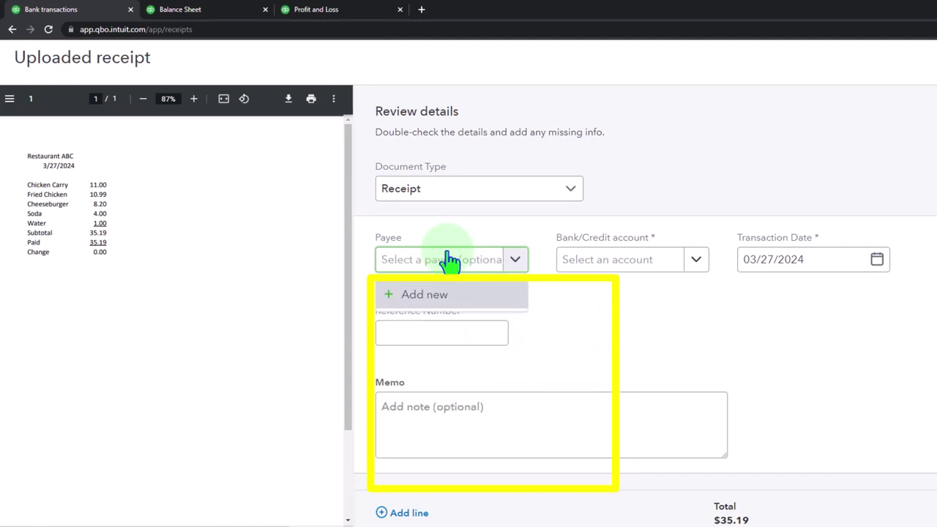
{"action": "type", "text": "Owne"}
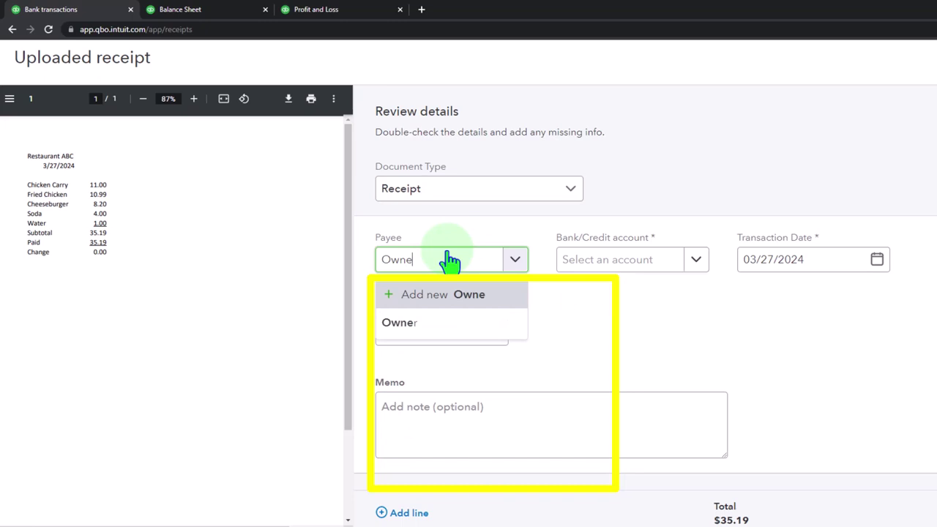
{"action": "type", "text": "r"}
{"action": "key", "text": "Tab"}
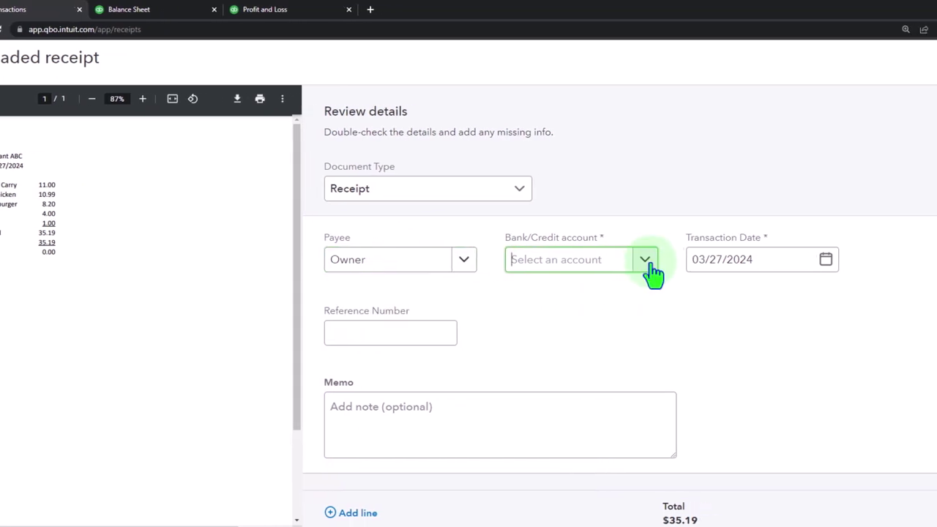
Try the Draws equity account as the Bank/Credit account of the 03/27/2024 receipt
{"action": "left_click", "coordinate": [648, 260]}
{"action": "scroll", "coordinate": [658, 336], "scroll_direction": "down", "scroll_amount": 1}
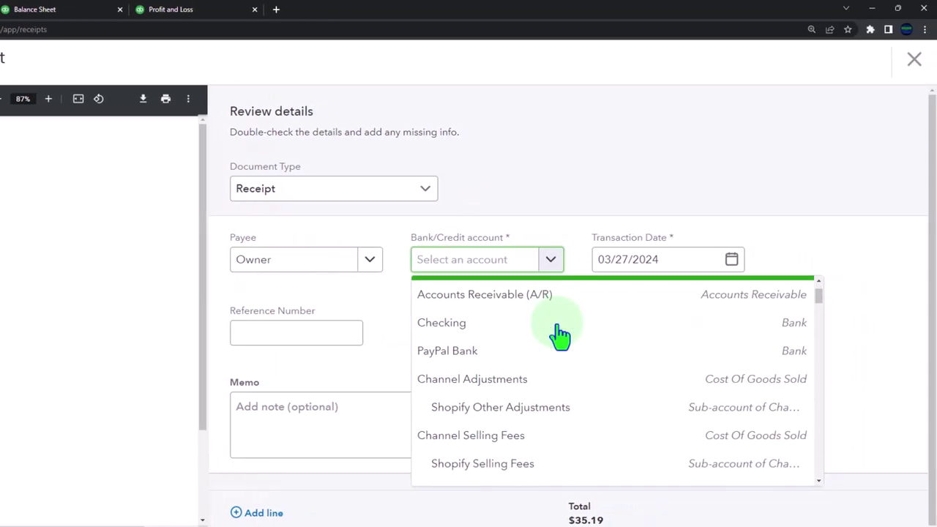
{"action": "scroll", "coordinate": [559, 335], "scroll_direction": "down", "scroll_amount": 3}
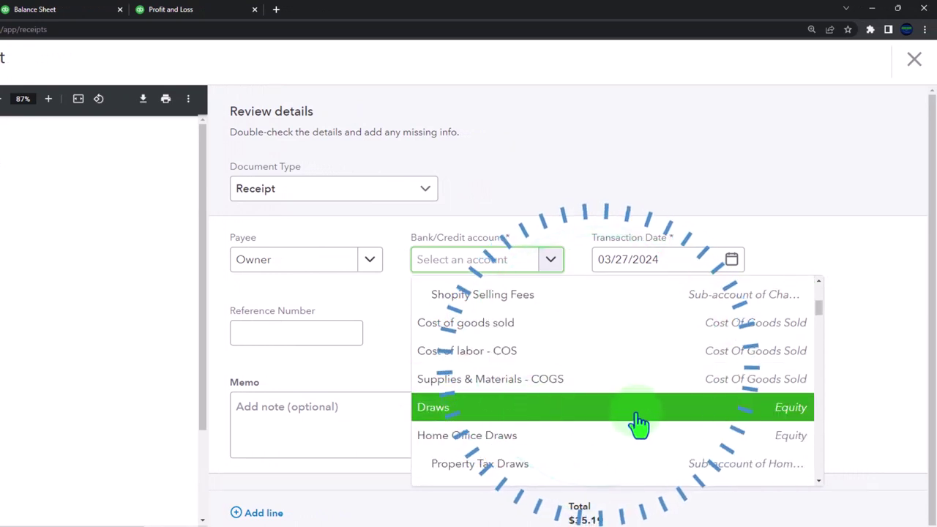
{"action": "left_click", "coordinate": [662, 416]}
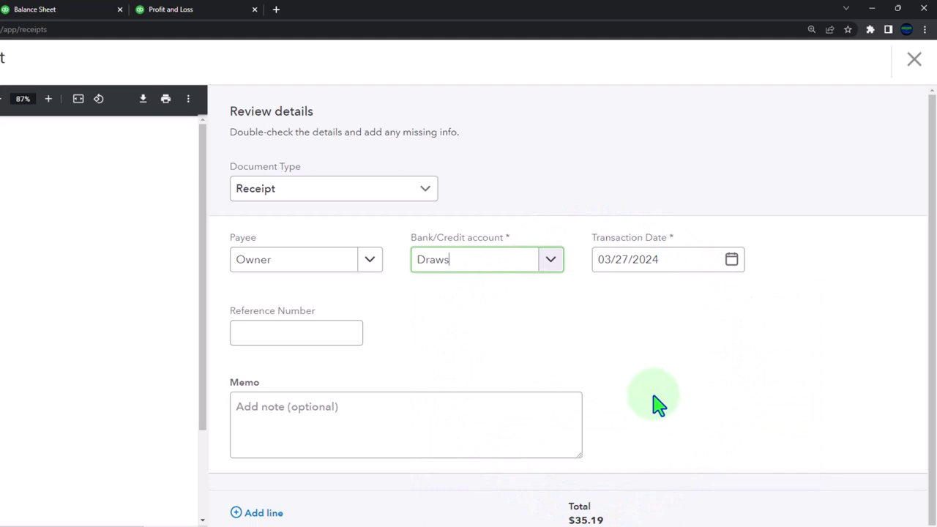
Enter the receipt memo "Reimburse owner expense payment from personal account"
{"action": "key", "text": "Tab"}
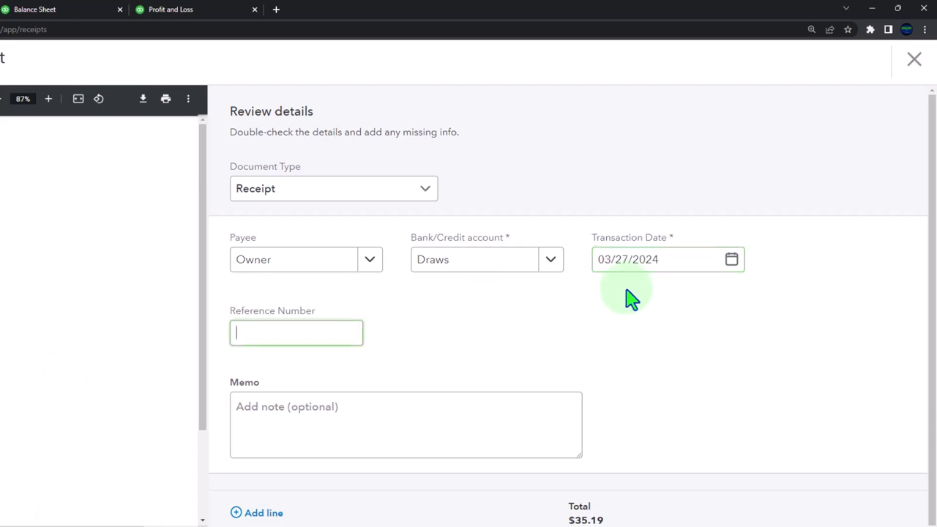
{"action": "key", "text": "Tab"}
{"action": "type", "text": "RE"}
{"action": "key", "text": "BackSpace"}
{"action": "type", "text": "eimburs"}
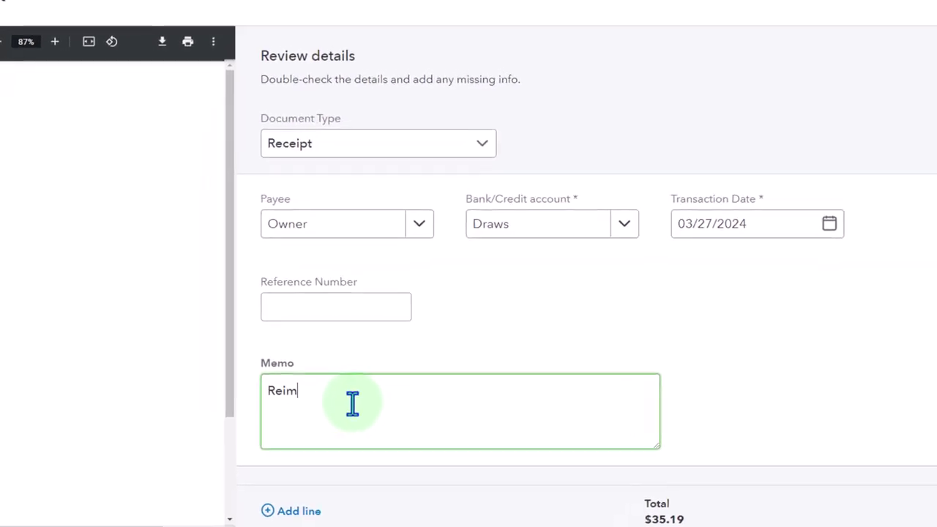
{"action": "type", "text": "e"}
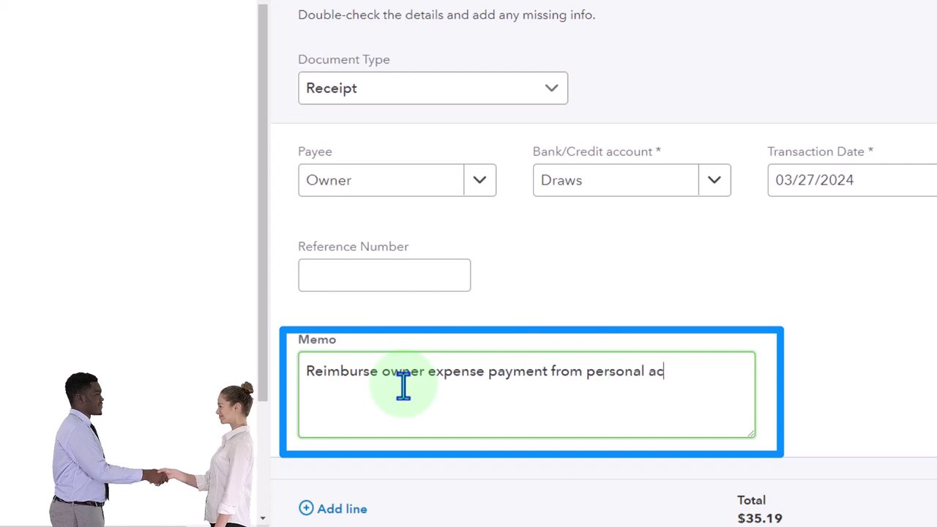
Set the Account/Category of the receipt's $35.19 line to Meals and entertainment
{"action": "scroll", "coordinate": [750, 322], "scroll_direction": "down", "scroll_amount": 3}
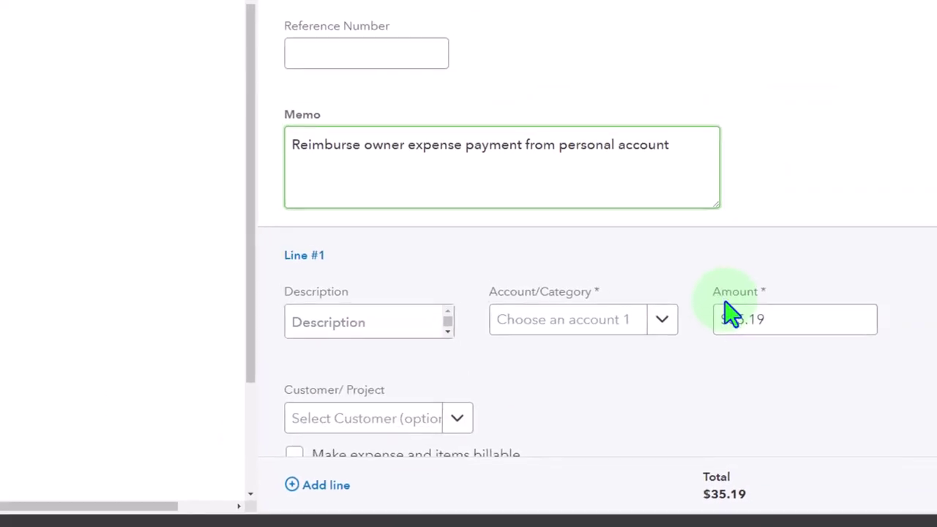
{"action": "left_click", "coordinate": [590, 245]}
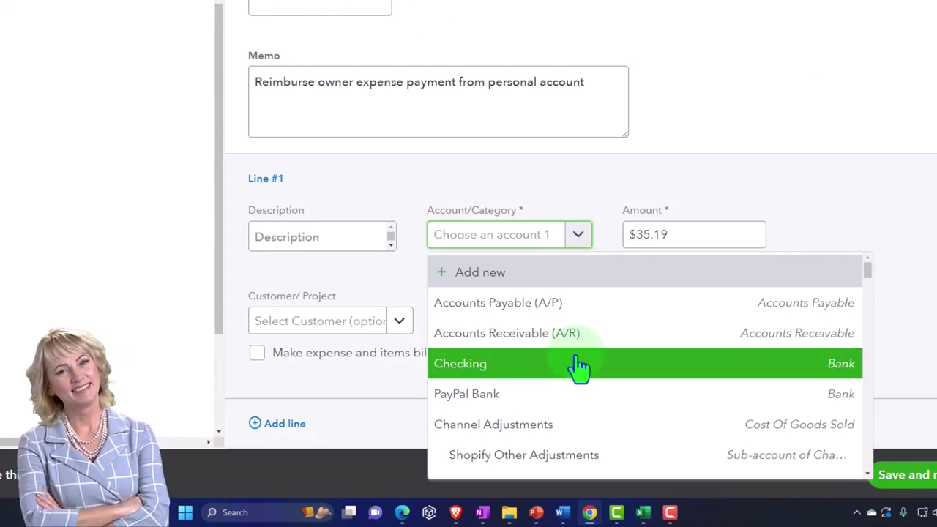
{"action": "scroll", "coordinate": [563, 344], "scroll_direction": "down", "scroll_amount": 1}
{"action": "left_click", "coordinate": [489, 249]}
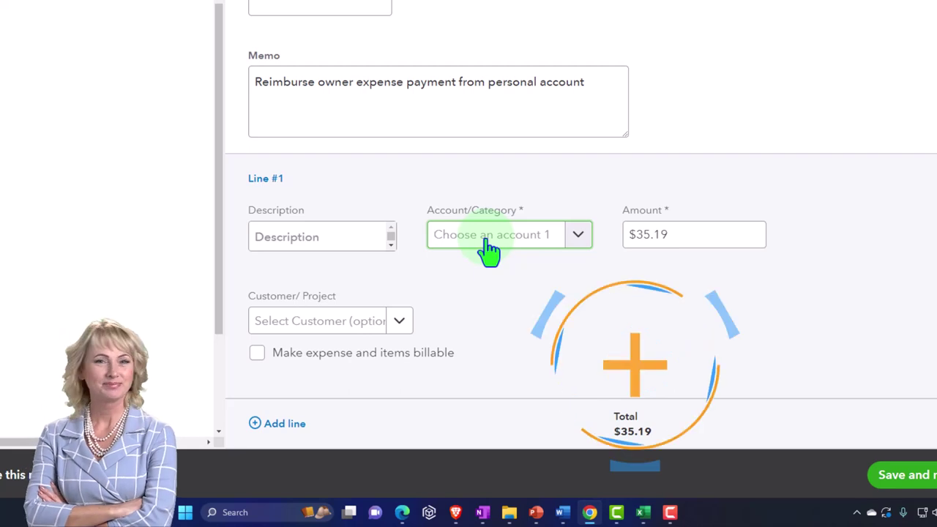
{"action": "type", "text": "meal"}
{"action": "key", "text": "Down"}
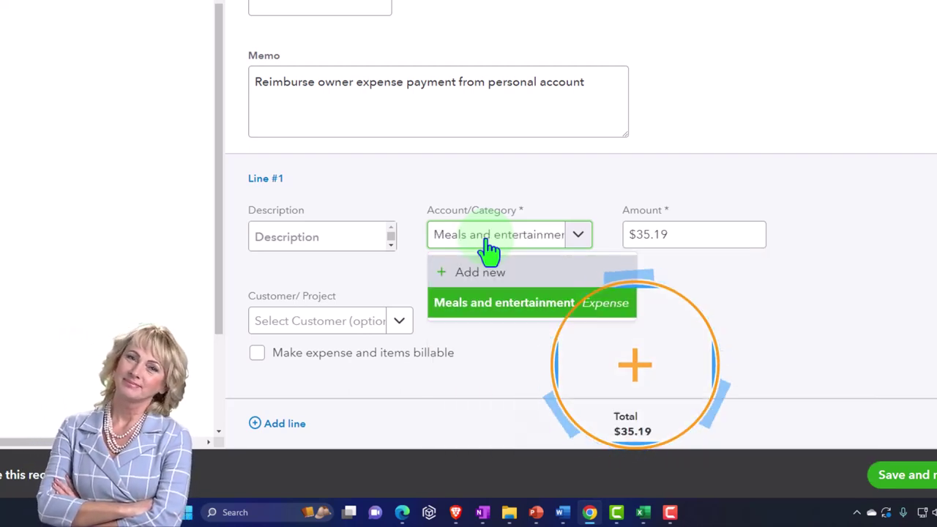
{"action": "key", "text": "Tab"}
{"action": "key", "text": "Tab"}
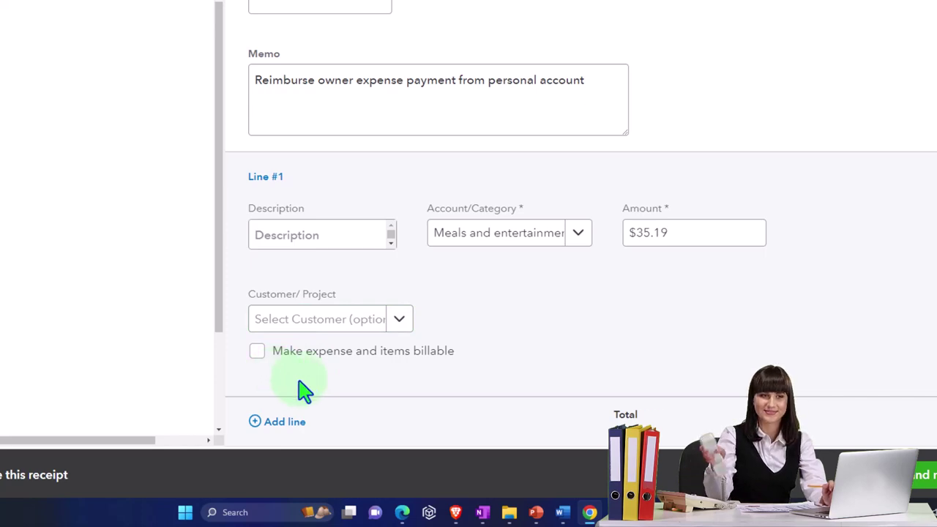
Try to save the receipt with Draws as its payment account, and return to its details
{"action": "left_click", "coordinate": [839, 436]}
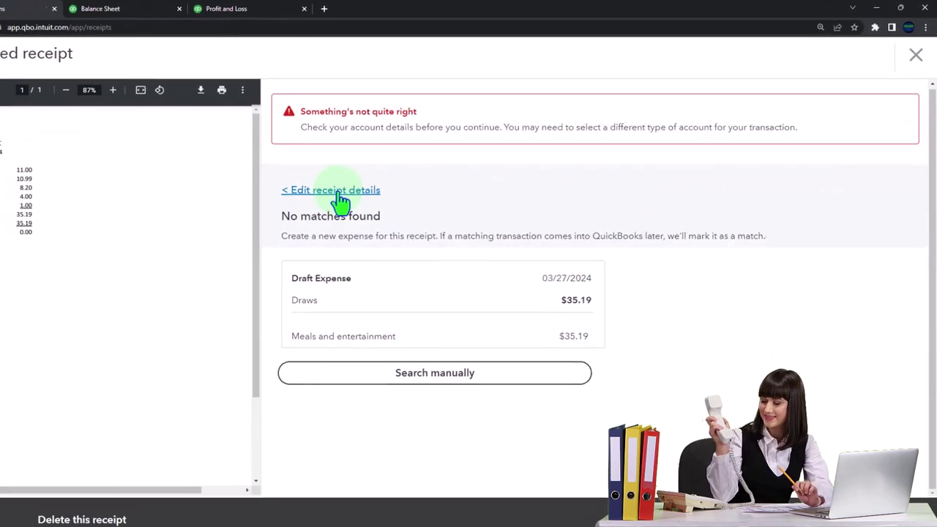
{"action": "left_click", "coordinate": [339, 192]}
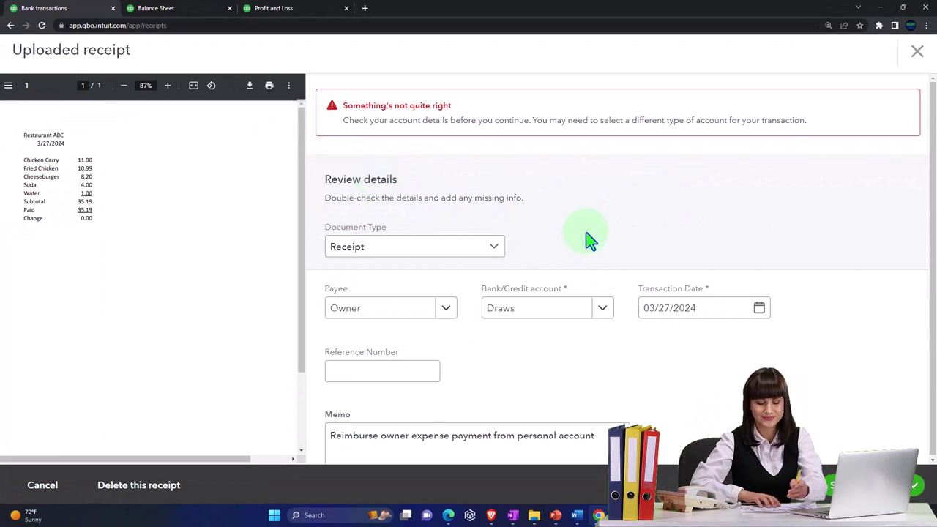
{"action": "scroll", "coordinate": [587, 242], "scroll_direction": "down", "scroll_amount": 3}
{"action": "scroll", "coordinate": [587, 249], "scroll_direction": "up", "scroll_amount": 3}
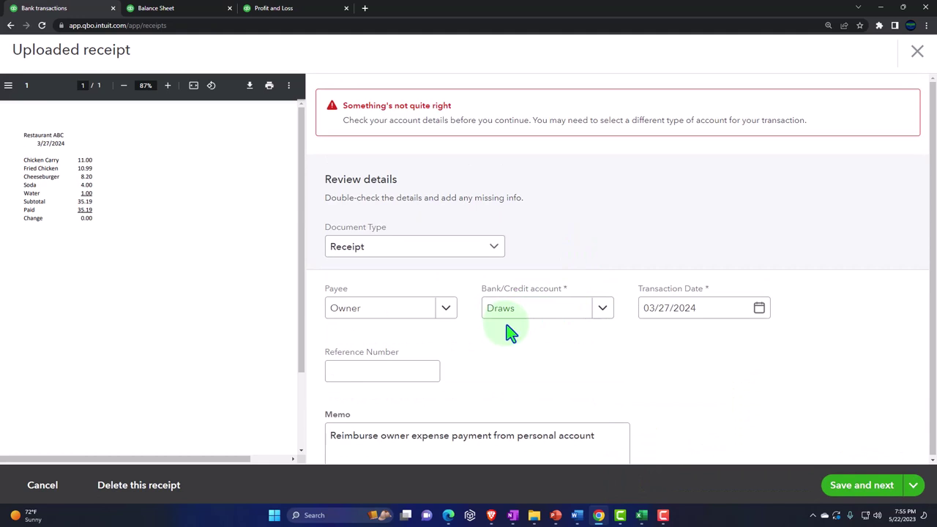
Start a new account of the Banks type for the receipt's Bank/Credit account
{"action": "left_click", "coordinate": [598, 322]}
{"action": "scroll", "coordinate": [556, 211], "scroll_direction": "up", "scroll_amount": 5}
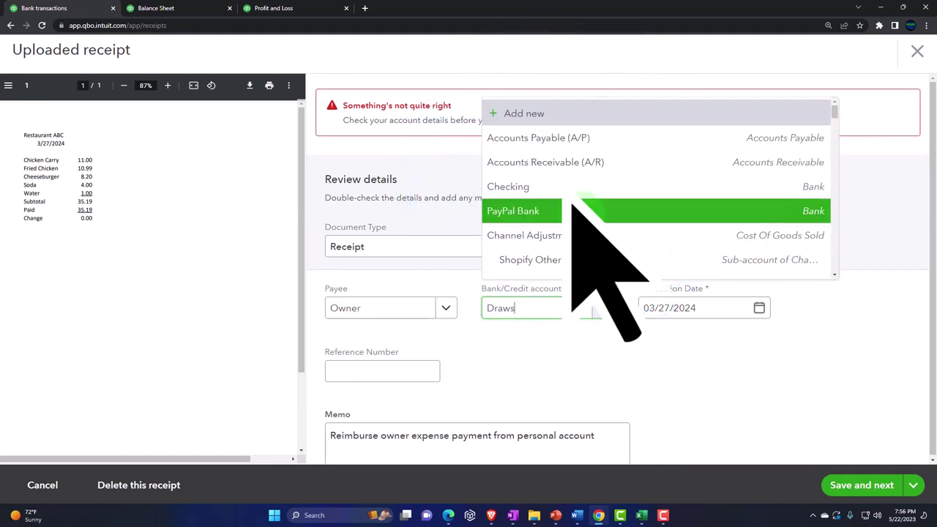
{"action": "left_click", "coordinate": [534, 123]}
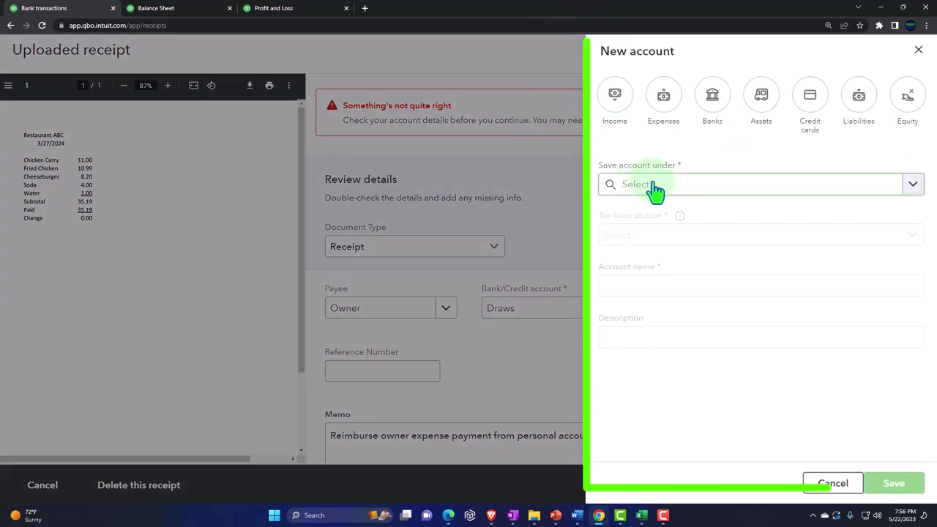
{"action": "left_click", "coordinate": [711, 106]}
{"action": "left_click", "coordinate": [659, 187]}
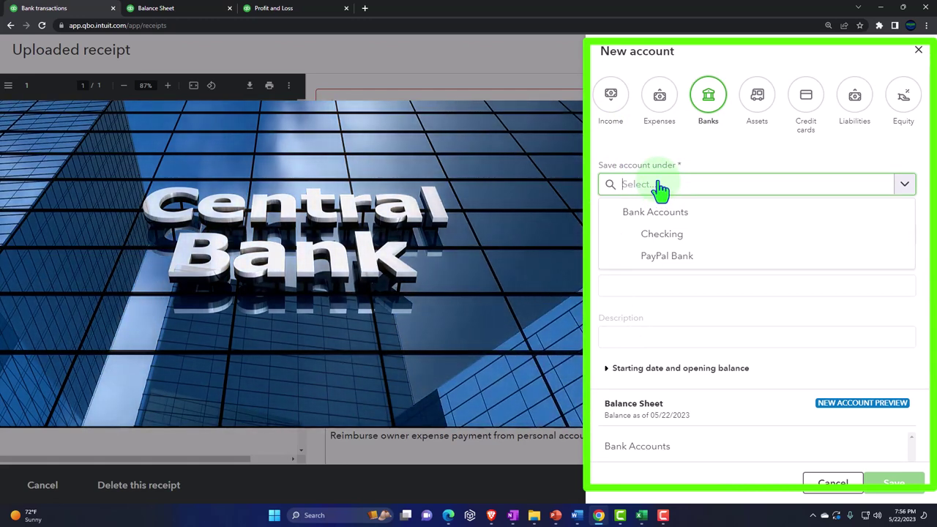
{"action": "type", "text": "Dra"}
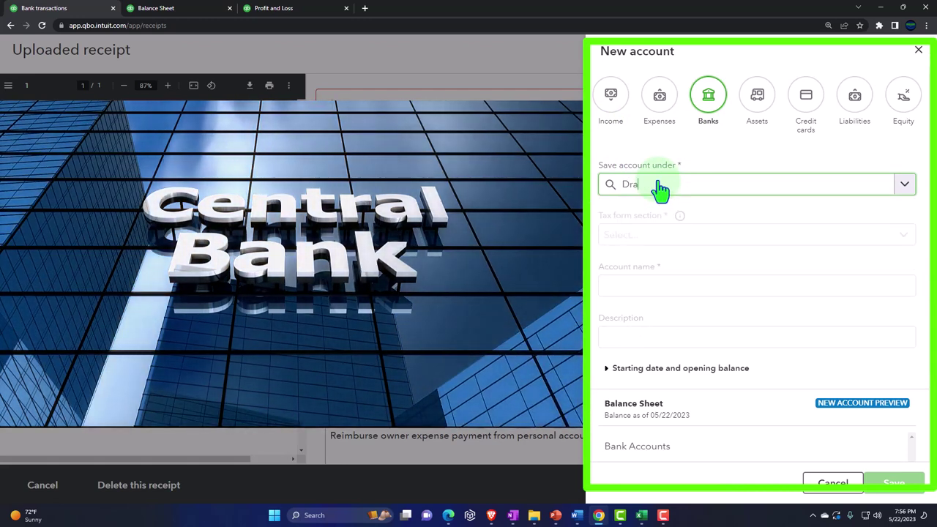
{"action": "type", "text": "ws earning"}
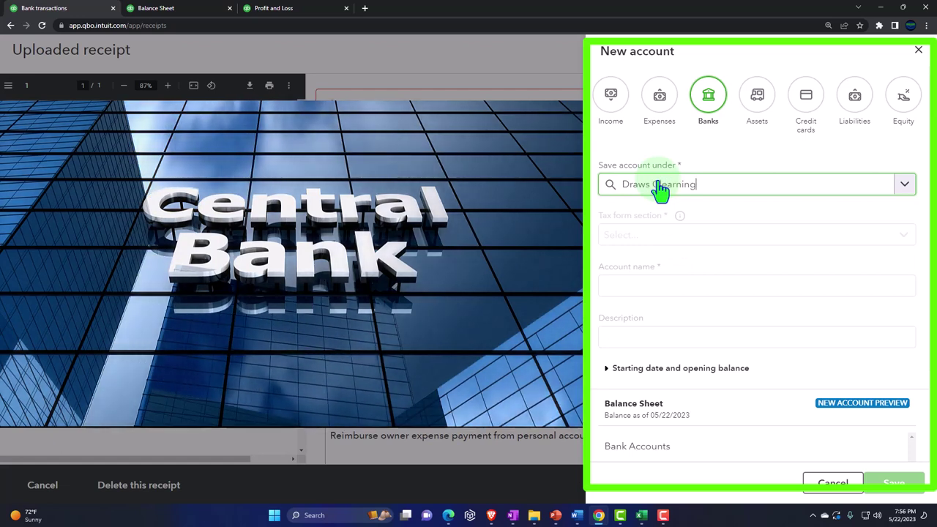
{"action": "key", "text": "BackSpace"}
{"action": "key", "text": "BackSpace"}
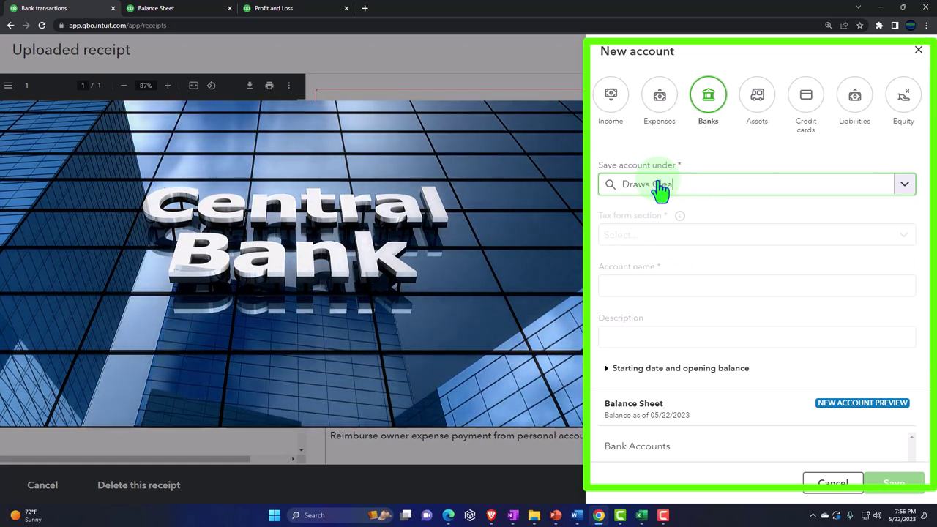
{"action": "type", "text": "ing a"}
{"action": "key", "text": "BackSpace"}
{"action": "type", "text": "Accounts"}
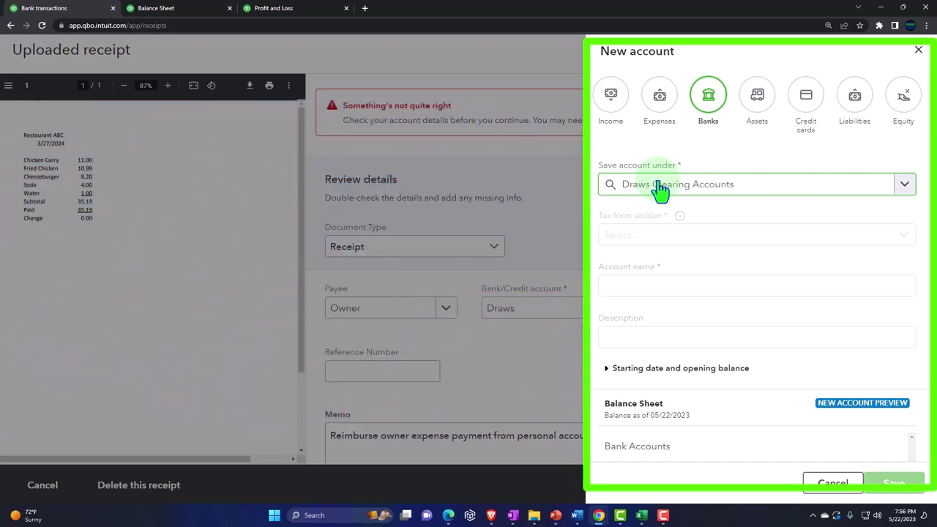
{"action": "left_click_drag", "start_coordinate": [745, 189], "coordinate": [624, 189]}
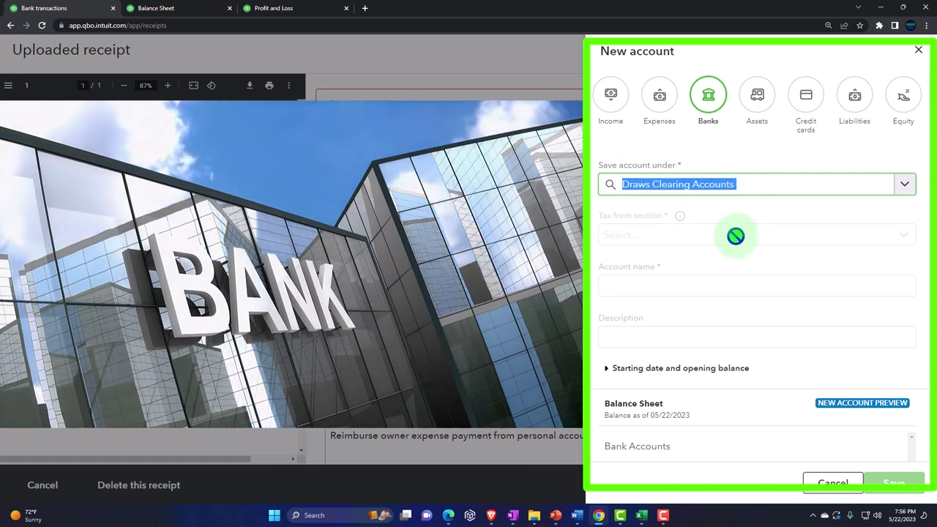
{"action": "key", "text": "BackSpace"}
{"action": "scroll", "coordinate": [690, 272], "scroll_direction": "down", "scroll_amount": 3}
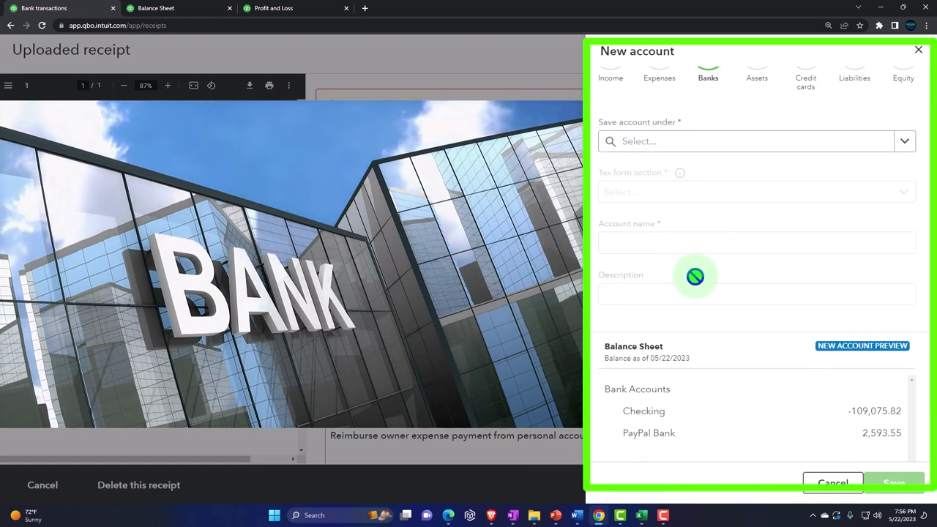
{"action": "scroll", "coordinate": [701, 293], "scroll_direction": "up", "scroll_amount": 3}
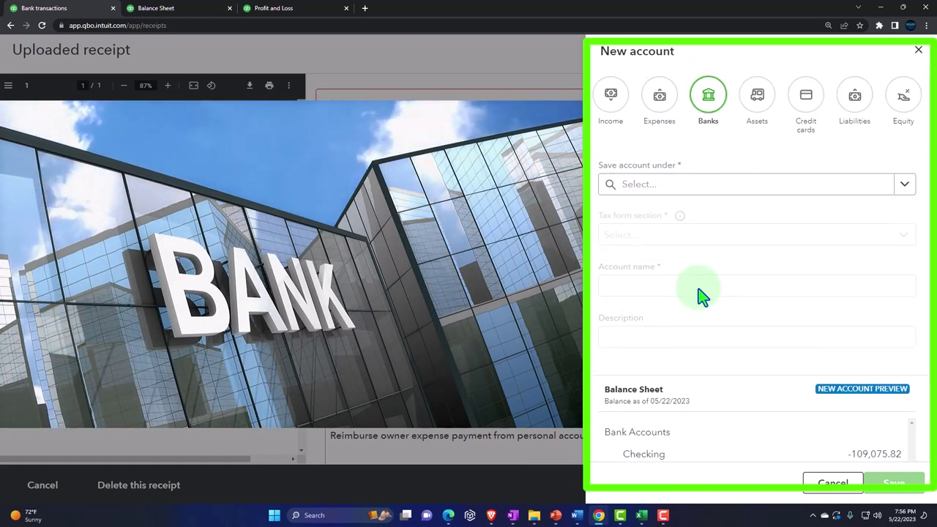
Place the new account under Bank Accounts with Checking as its tax form section
{"action": "left_click", "coordinate": [681, 190]}
{"action": "left_click", "coordinate": [680, 214]}
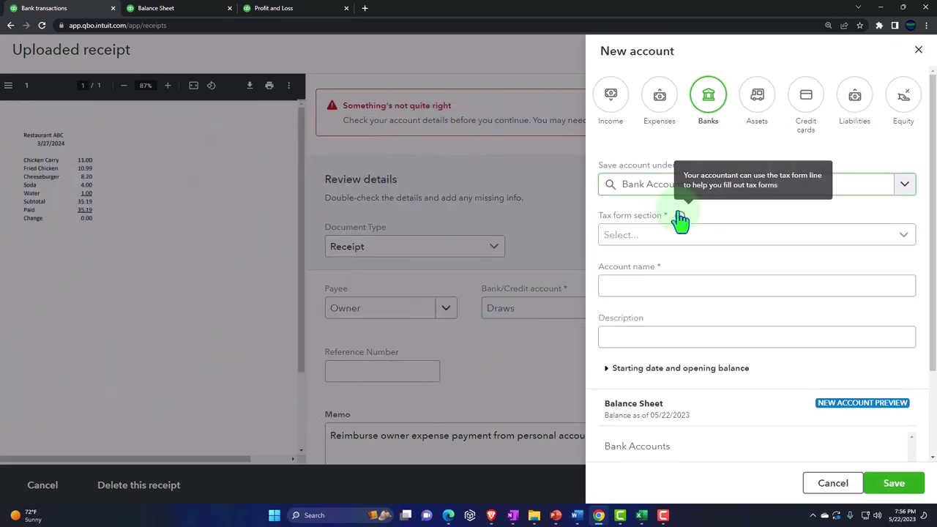
{"action": "left_click", "coordinate": [631, 240]}
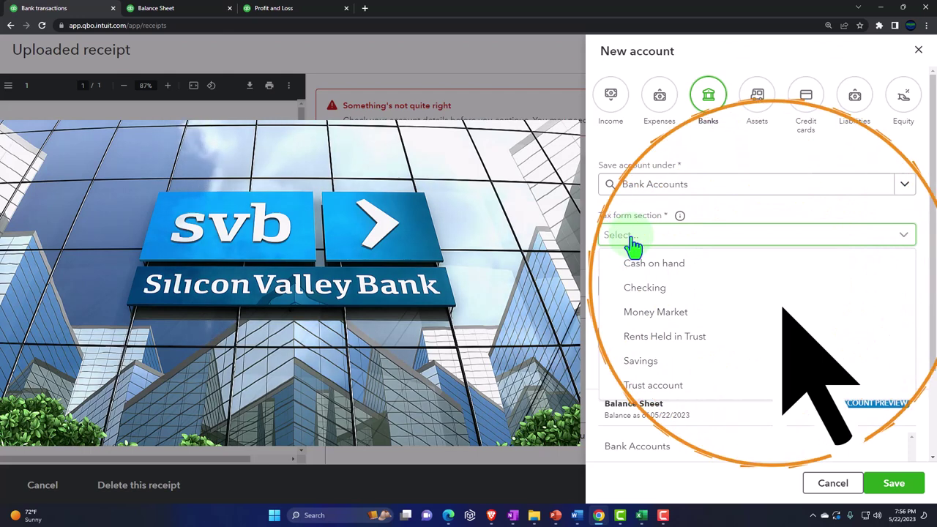
{"action": "left_click", "coordinate": [667, 293]}
Name the new account Draws Clearing Accounts and save it as the receipt's Bank/Credit account
{"action": "left_click", "coordinate": [654, 291]}
{"action": "type", "text": "Draws Clearing Accounts"}
{"action": "scroll", "coordinate": [651, 291], "scroll_direction": "down", "scroll_amount": 1}
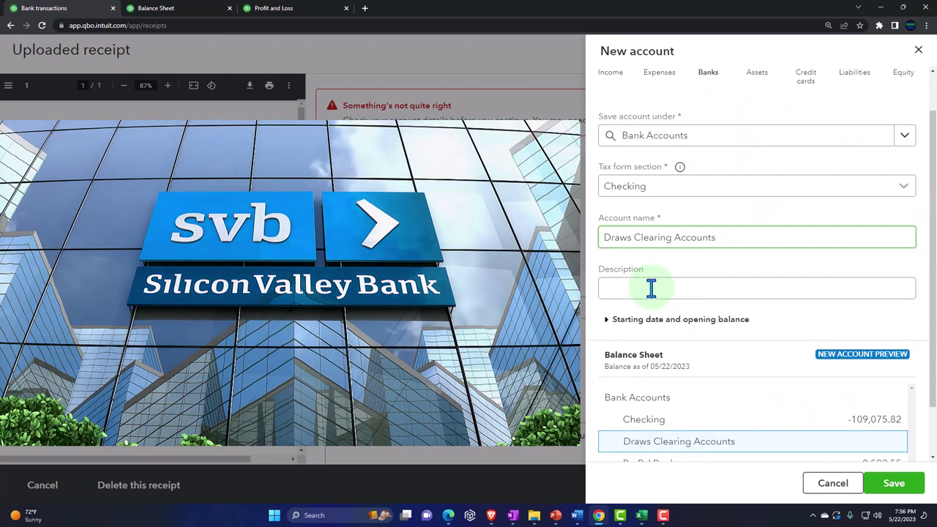
{"action": "scroll", "coordinate": [650, 291], "scroll_direction": "down", "scroll_amount": 2}
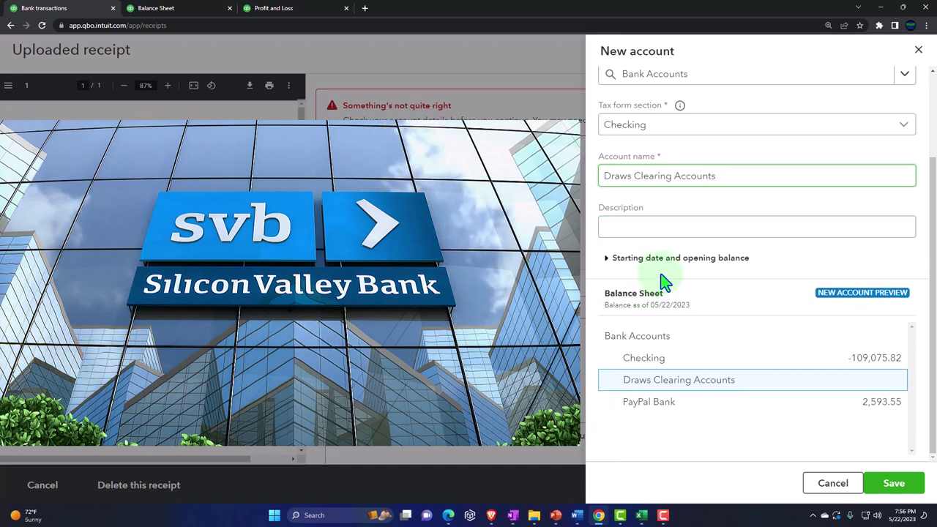
{"action": "left_click", "coordinate": [890, 489]}
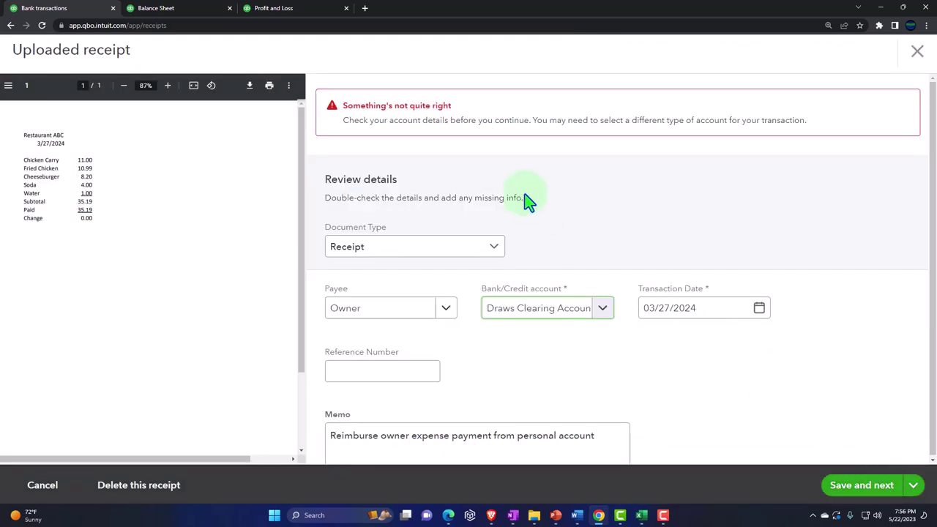
Save the reviewed 03/27/2024 receipt as an expense paid from Draws Clearing Accounts
{"action": "scroll", "coordinate": [528, 201], "scroll_direction": "down", "scroll_amount": 1}
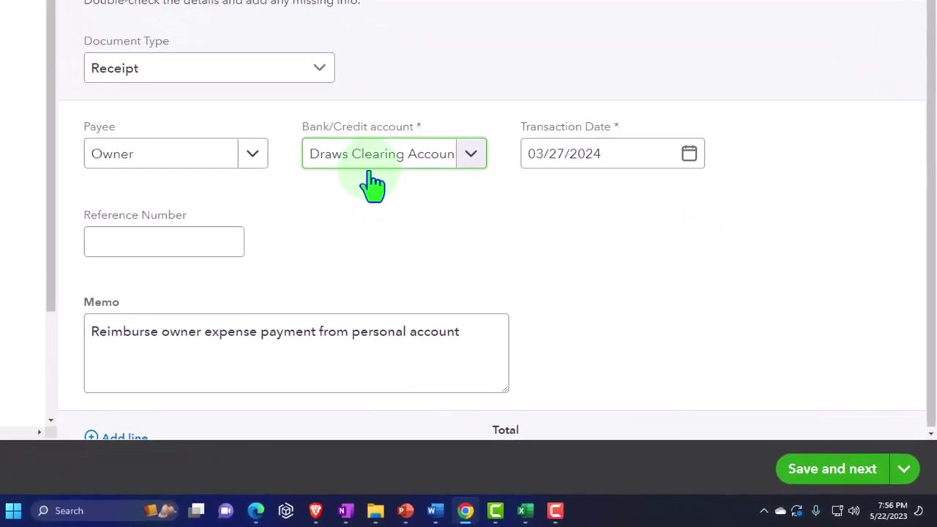
{"action": "scroll", "coordinate": [375, 186], "scroll_direction": "down", "scroll_amount": 5}
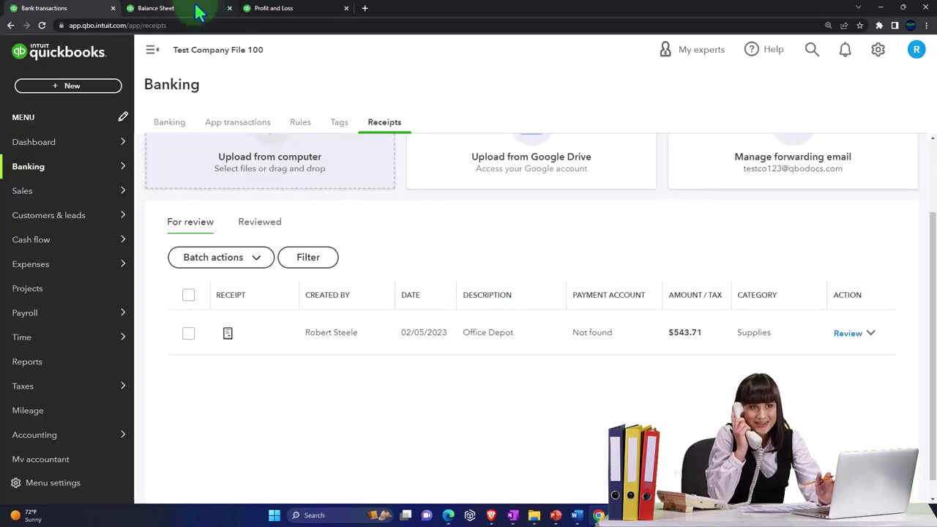
Rerun the 2024 Balance Sheet and check the Draws Clearing Accounts and Draws balances
{"action": "left_click", "coordinate": [155, 8]}
{"action": "scroll", "coordinate": [364, 285], "scroll_direction": "up", "scroll_amount": 4}
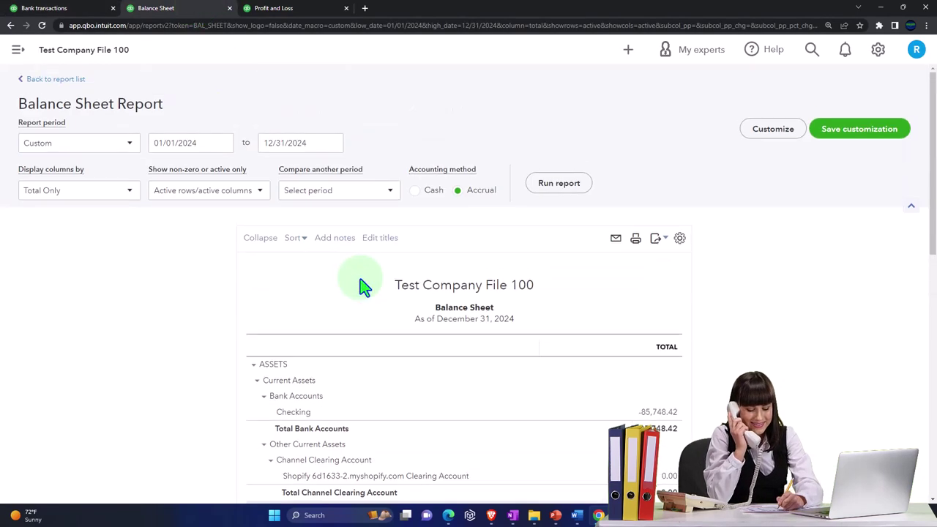
{"action": "left_click", "coordinate": [558, 184]}
{"action": "scroll", "coordinate": [609, 221], "scroll_direction": "down", "scroll_amount": 4}
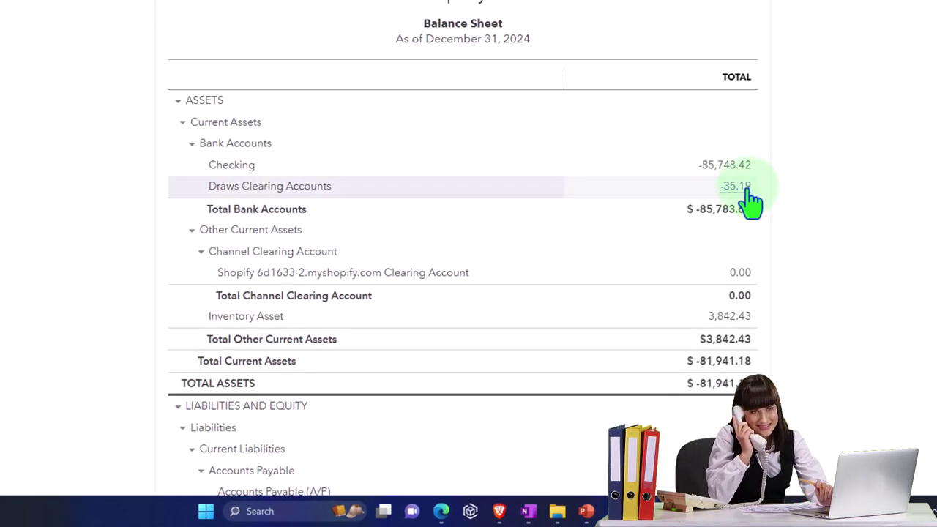
{"action": "scroll", "coordinate": [750, 201], "scroll_direction": "down", "scroll_amount": 7}
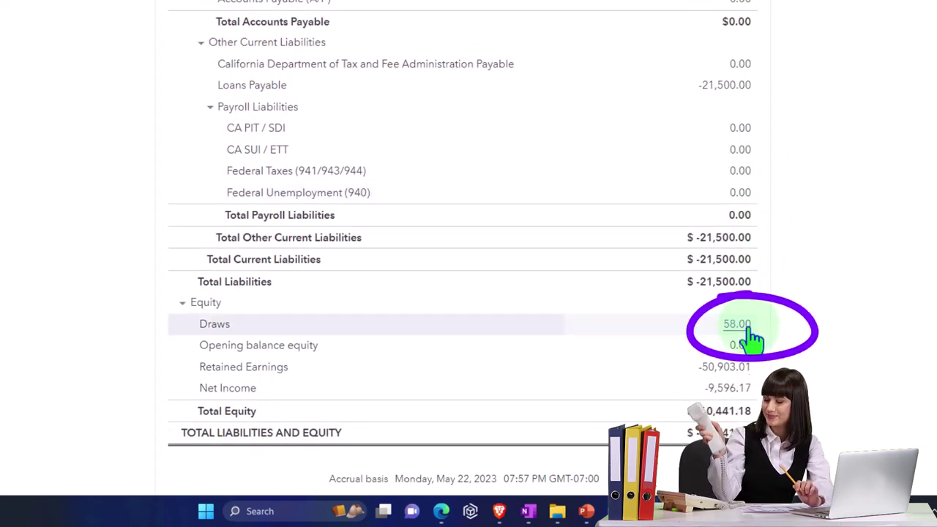
{"action": "scroll", "coordinate": [754, 337], "scroll_direction": "up", "scroll_amount": 7}
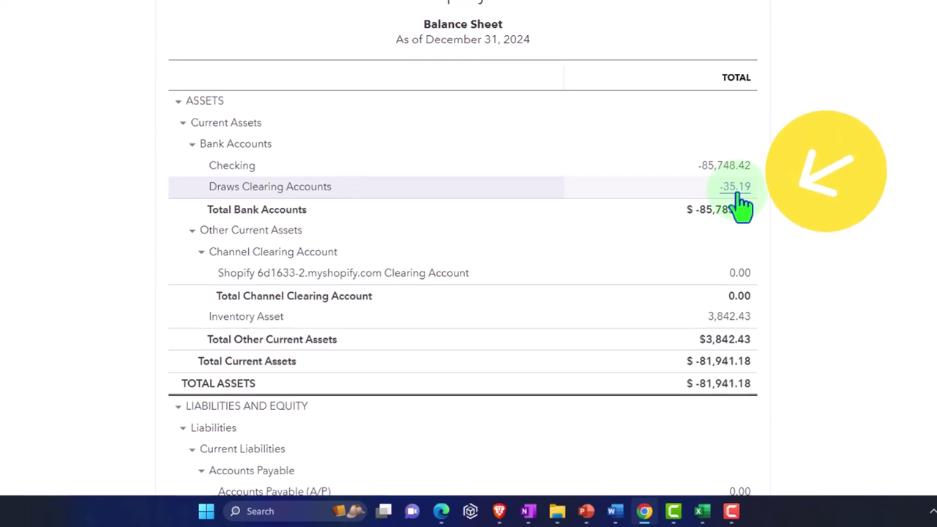
Review the 03/27/2024 expense behind the Draws Clearing Accounts balance and return to the Balance Sheet without saving the transaction report
{"action": "left_click", "coordinate": [687, 251]}
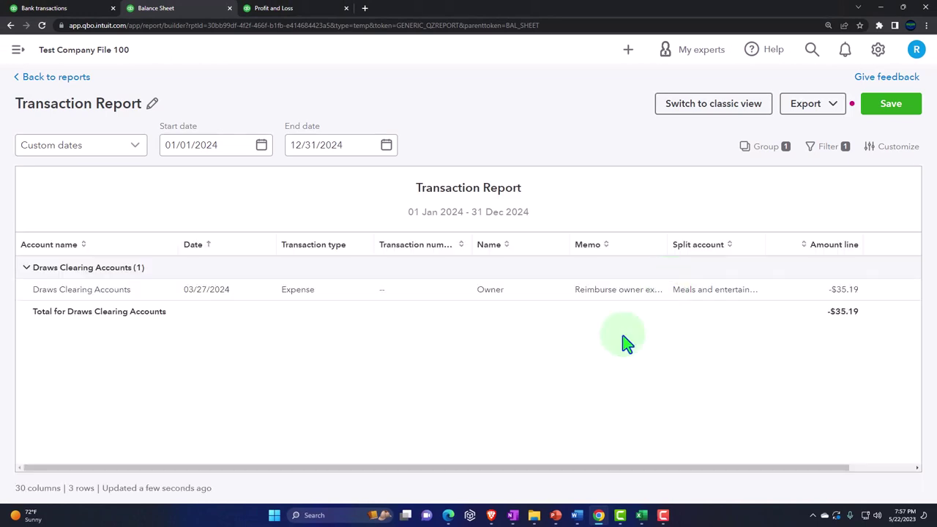
{"action": "left_click", "coordinate": [298, 290]}
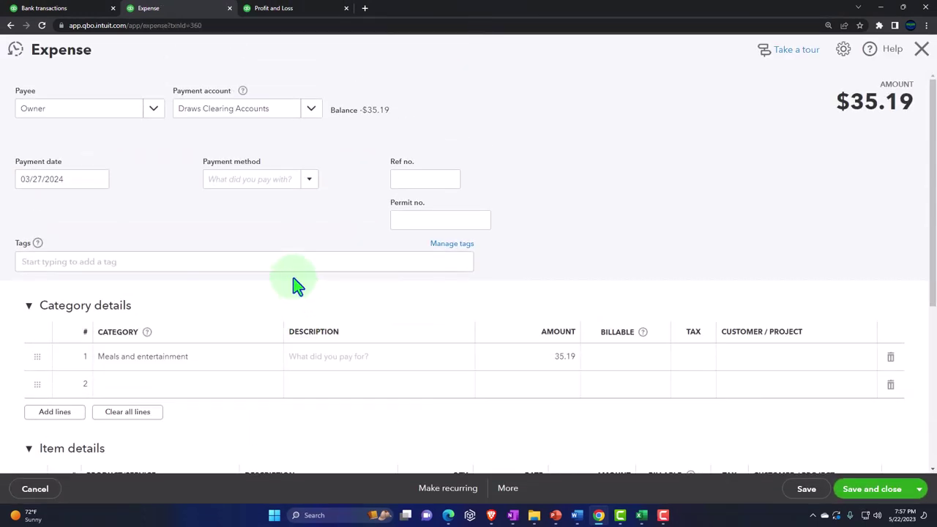
{"action": "scroll", "coordinate": [183, 260], "scroll_direction": "down", "scroll_amount": 4}
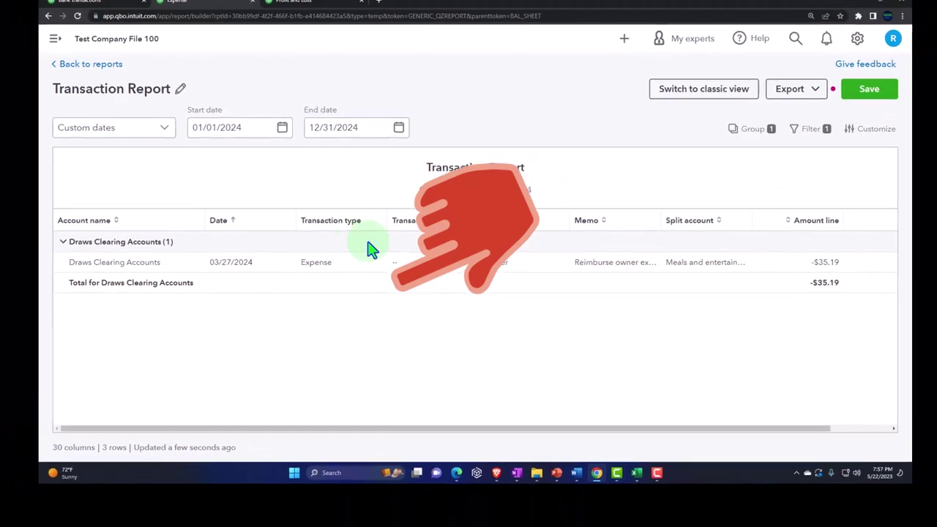
{"action": "left_click", "coordinate": [91, 70]}
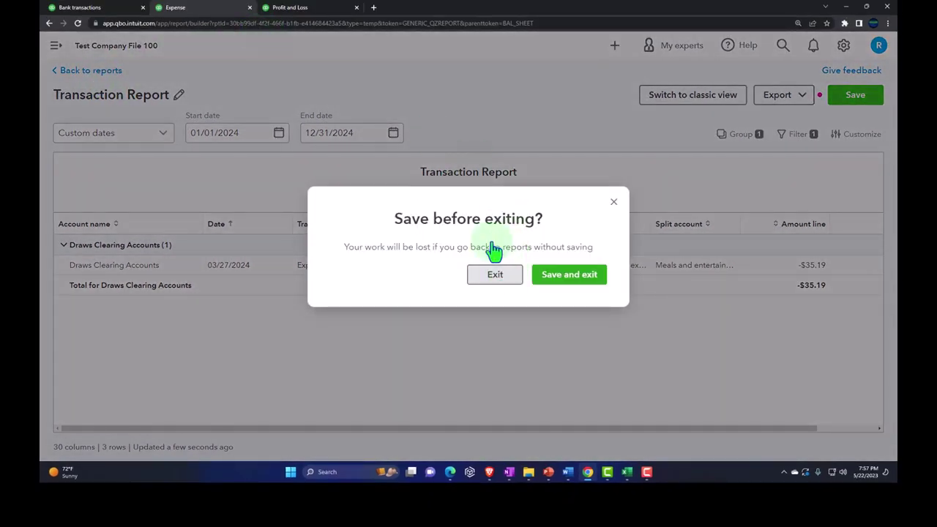
{"action": "left_click", "coordinate": [495, 274]}
Rerun the 2024 Profit and Loss and examine the transactions behind Meals and entertainment
{"action": "left_click", "coordinate": [307, 9]}
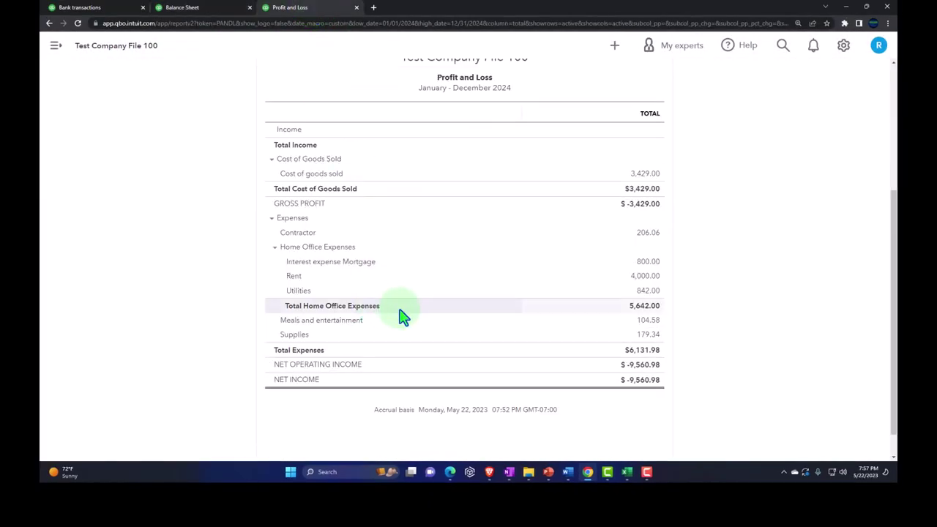
{"action": "scroll", "coordinate": [393, 313], "scroll_direction": "up", "scroll_amount": 3}
{"action": "scroll", "coordinate": [573, 299], "scroll_direction": "down", "scroll_amount": 3}
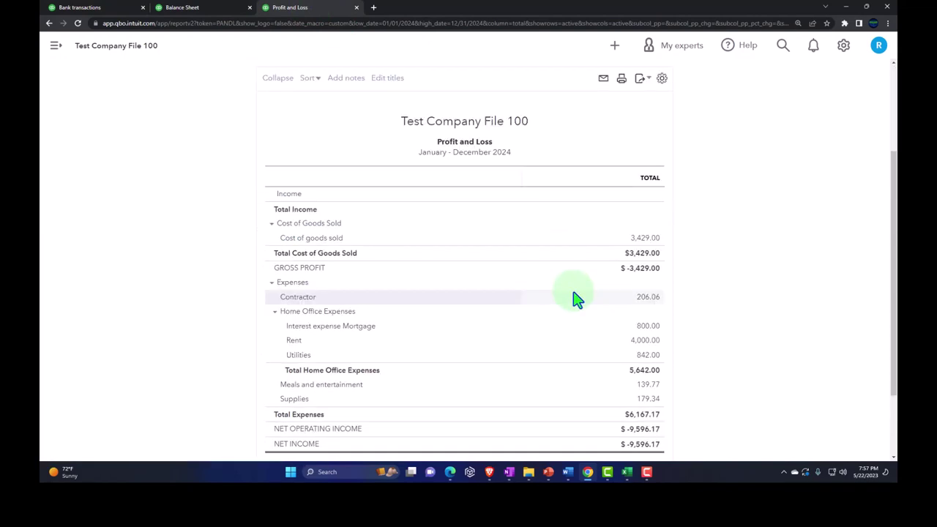
{"action": "key", "text": "ctrl+plus"}
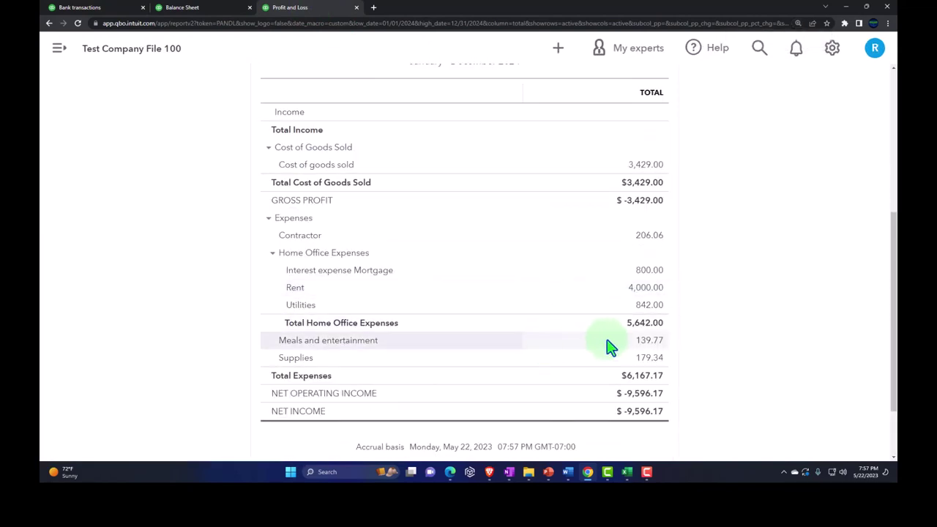
{"action": "left_click", "coordinate": [643, 343]}
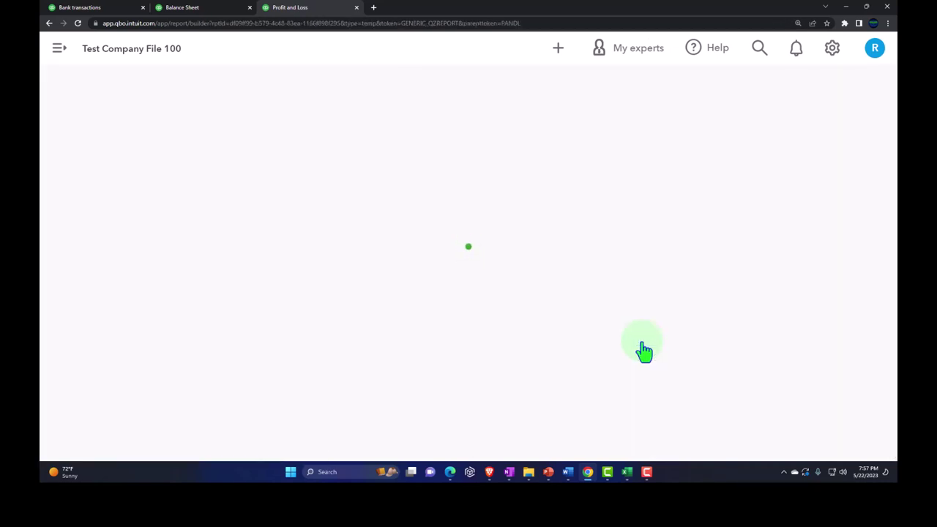
{"action": "key", "text": "ctrl+minus"}
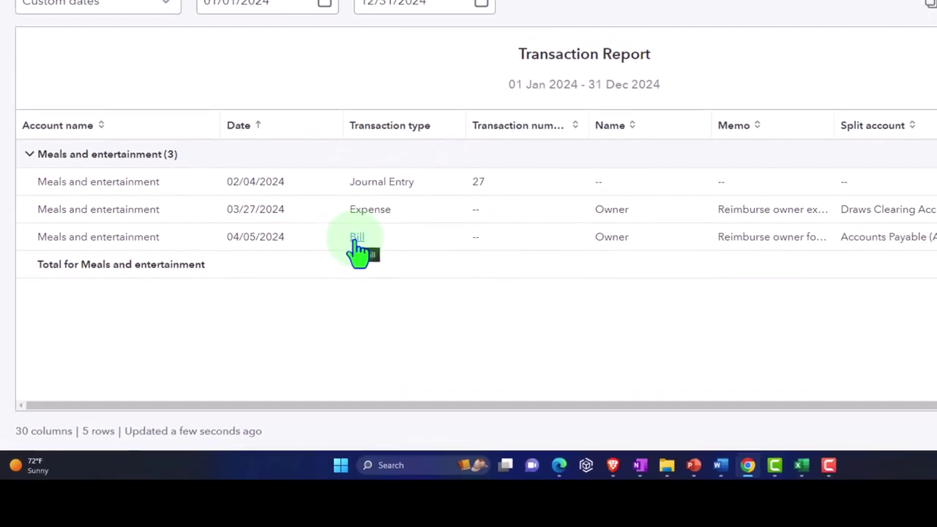
Inspect the 03/27/2024 Meals and entertainment expense and its attached receipt, and exit the transaction report without saving
{"action": "left_click", "coordinate": [842, 313]}
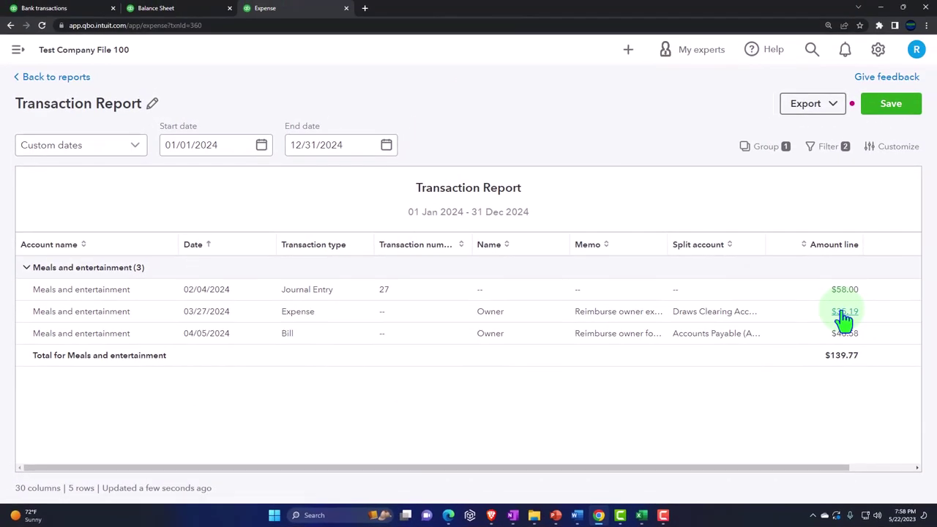
{"action": "scroll", "coordinate": [215, 383], "scroll_direction": "down", "scroll_amount": 3}
{"action": "scroll", "coordinate": [216, 382], "scroll_direction": "down", "scroll_amount": 2}
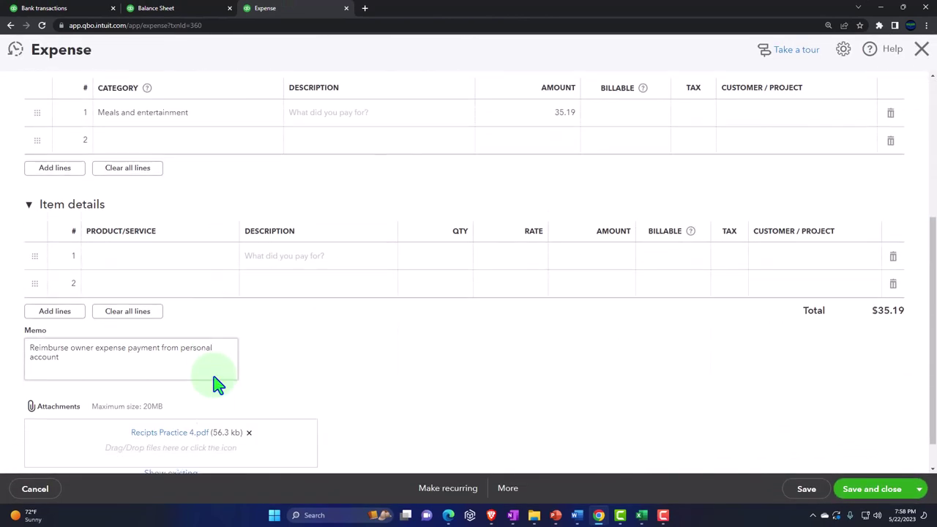
{"action": "left_click", "coordinate": [193, 396]}
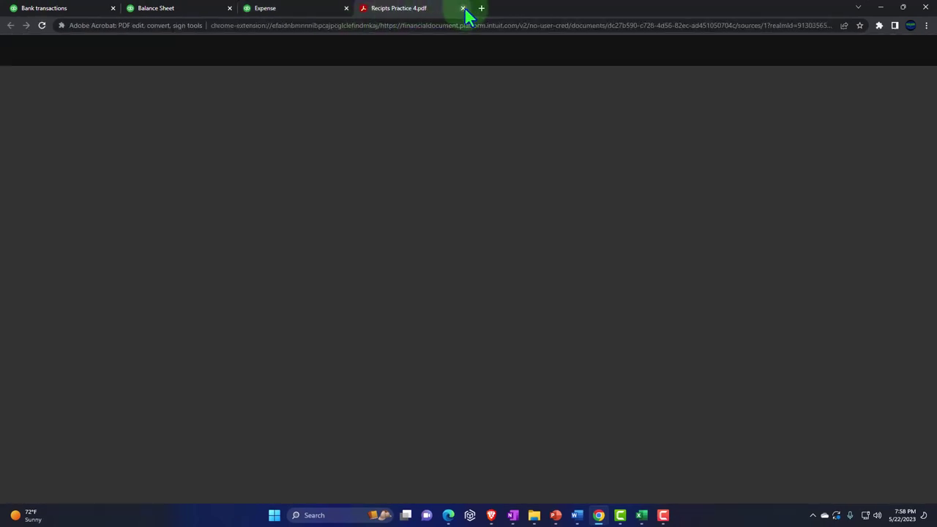
{"action": "left_click", "coordinate": [463, 8]}
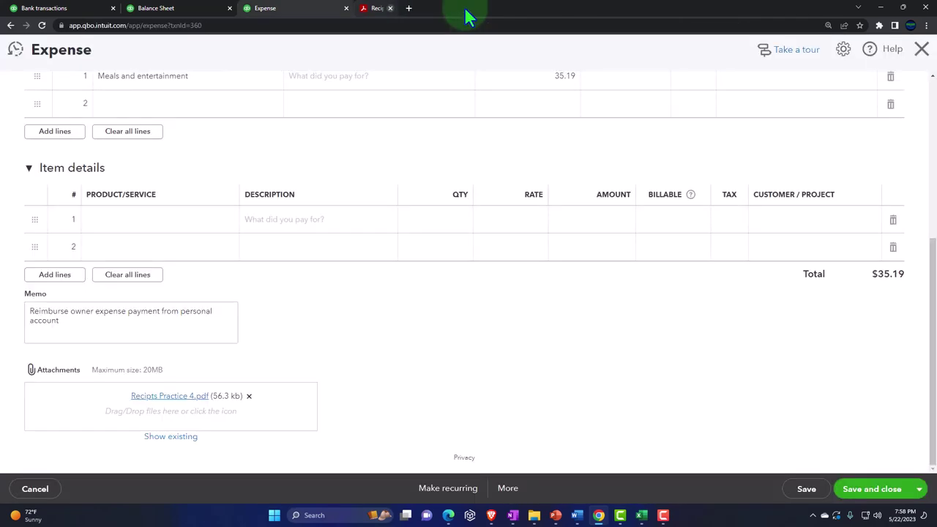
{"action": "scroll", "coordinate": [129, 270], "scroll_direction": "up", "scroll_amount": 5}
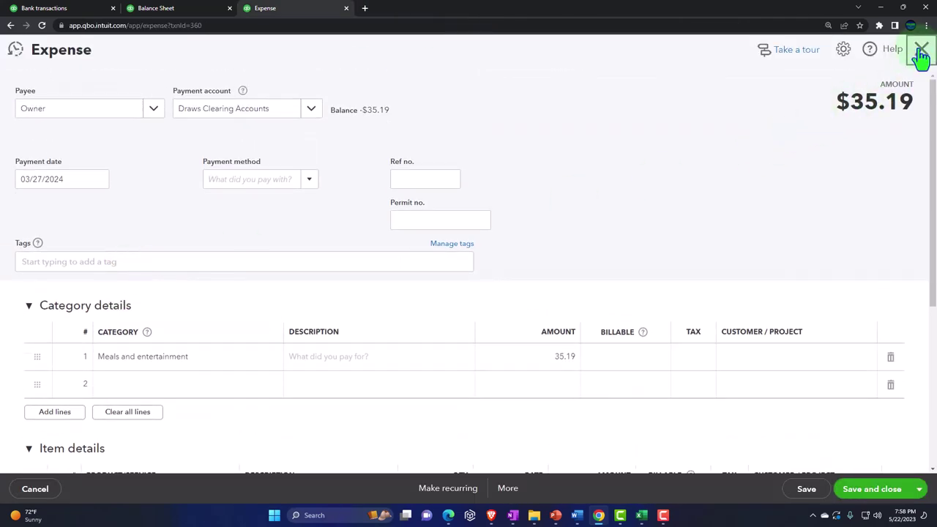
{"action": "left_click", "coordinate": [921, 54]}
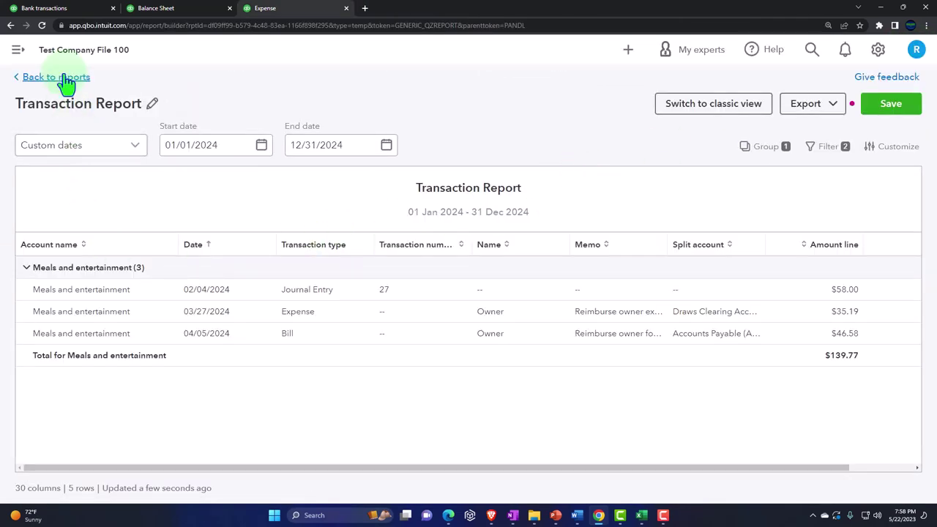
{"action": "left_click", "coordinate": [64, 78]}
{"action": "left_click", "coordinate": [501, 303]}
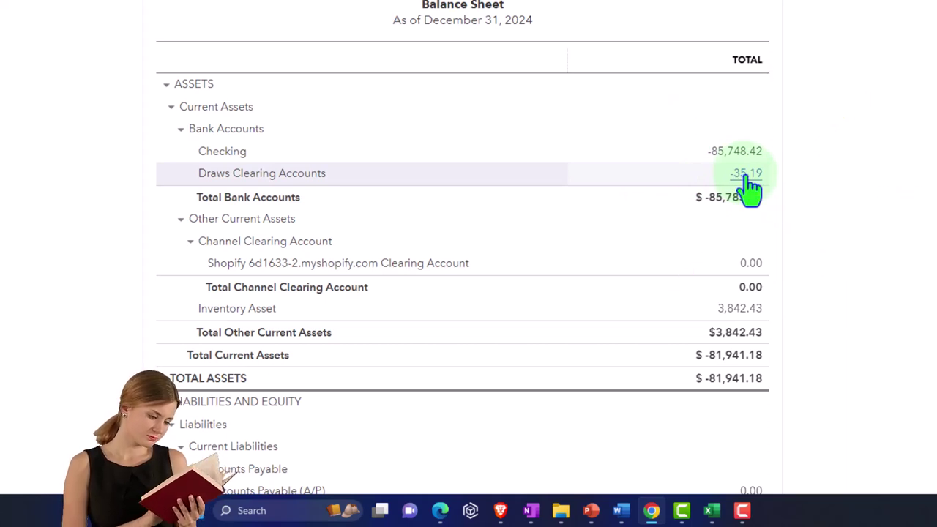
Compare the Draws Clearing Accounts balance with the Draws equity balance on the 2024 Balance Sheet
{"action": "scroll", "coordinate": [750, 187], "scroll_direction": "down", "scroll_amount": 6}
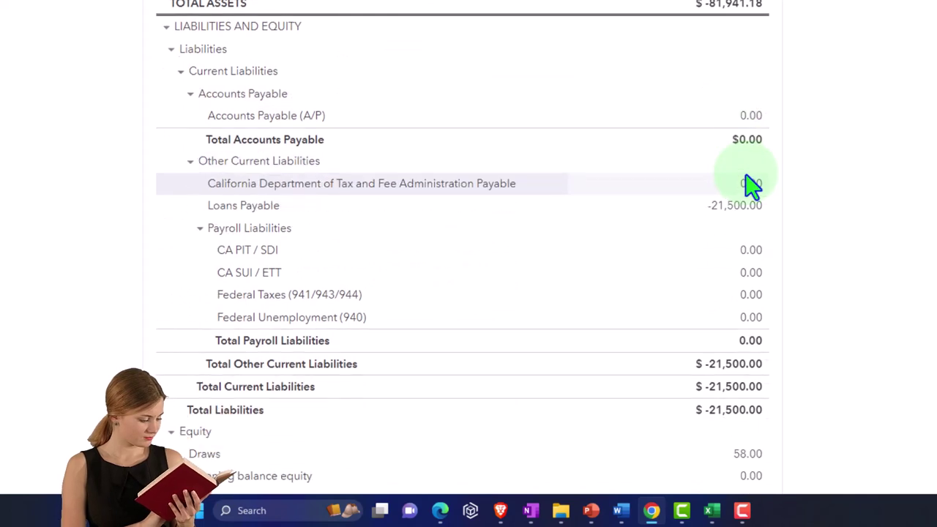
{"action": "scroll", "coordinate": [750, 187], "scroll_direction": "down", "scroll_amount": 1}
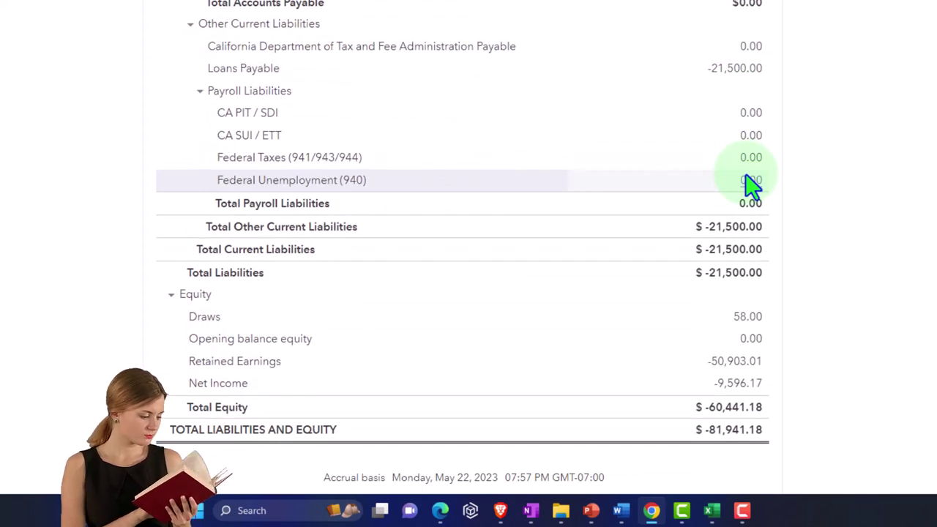
{"action": "left_click", "coordinate": [754, 317]}
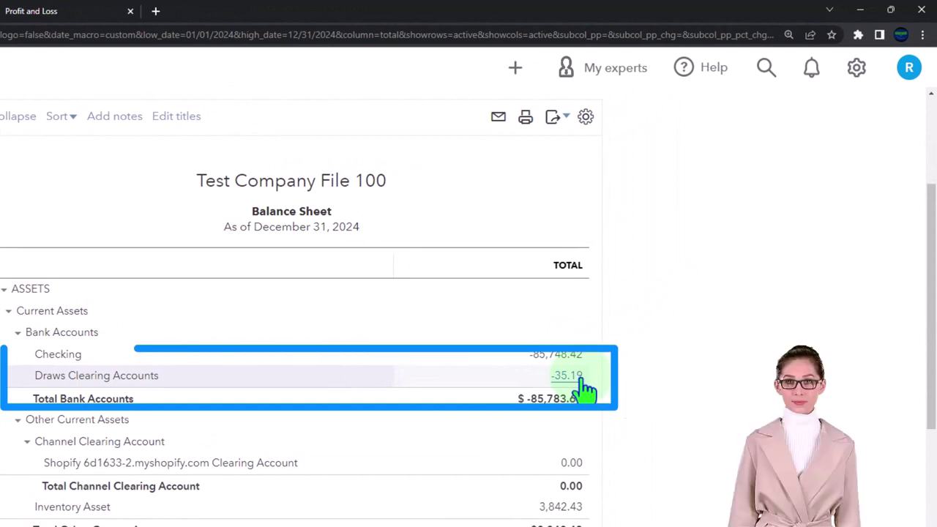
{"action": "scroll", "coordinate": [584, 391], "scroll_direction": "down", "scroll_amount": 7}
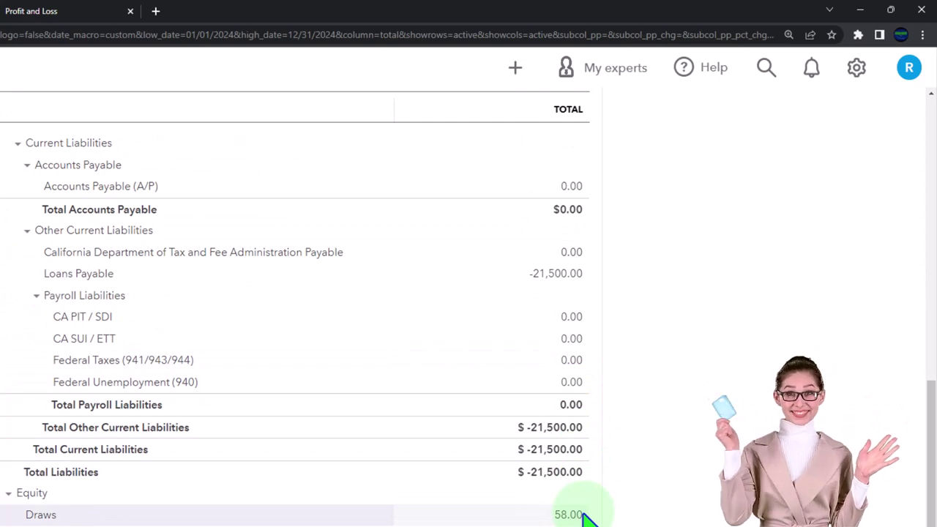
{"action": "scroll", "coordinate": [586, 516], "scroll_direction": "up", "scroll_amount": 5}
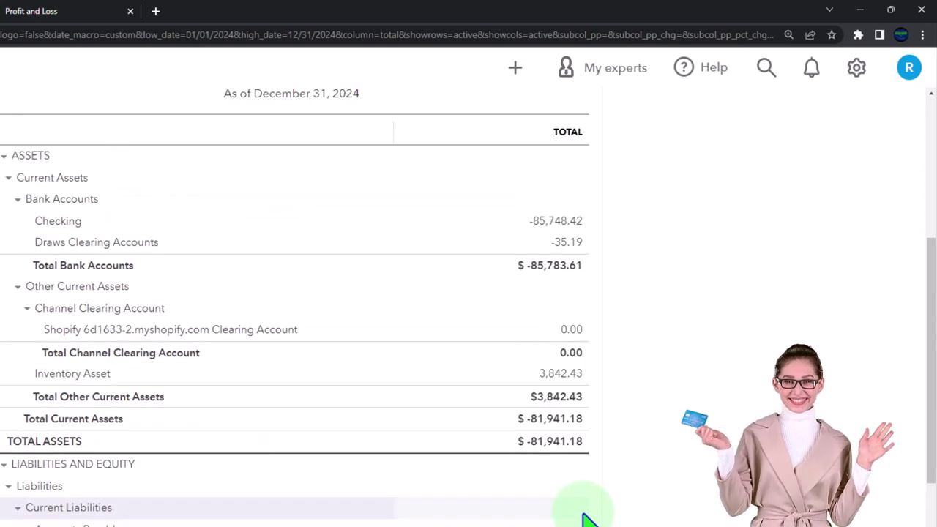
{"action": "scroll", "coordinate": [585, 516], "scroll_direction": "up", "scroll_amount": 2}
{"action": "key", "text": "ctrl+plus"}
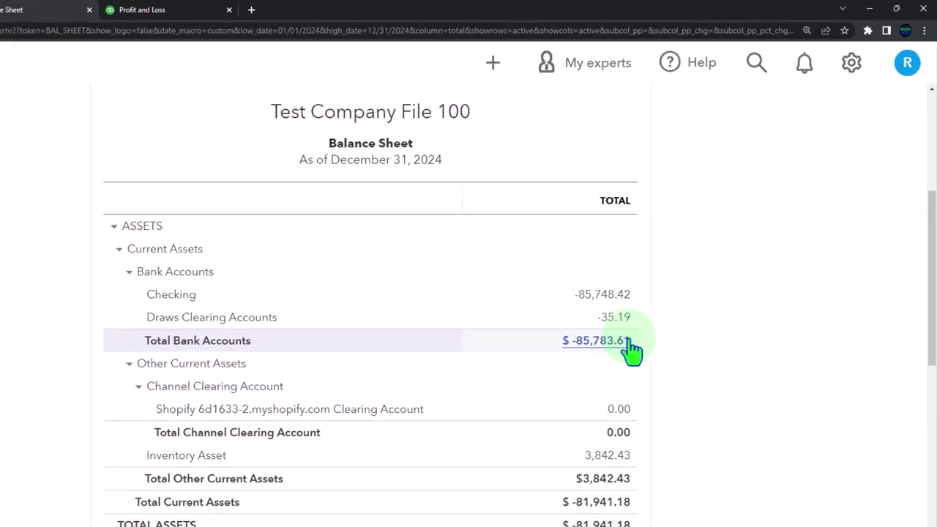
Start a new bank deposit into Draws Clearing Accounts
{"action": "left_click", "coordinate": [13, 15]}
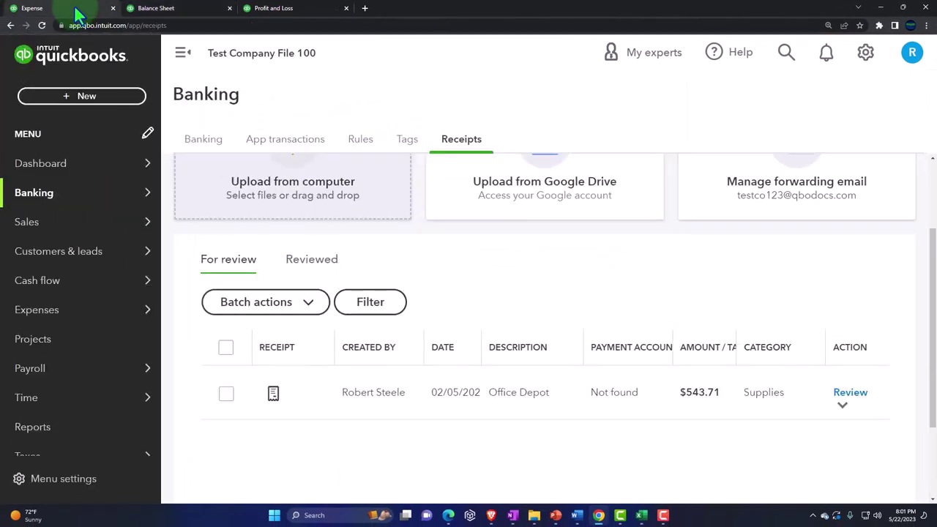
{"action": "left_click", "coordinate": [82, 96]}
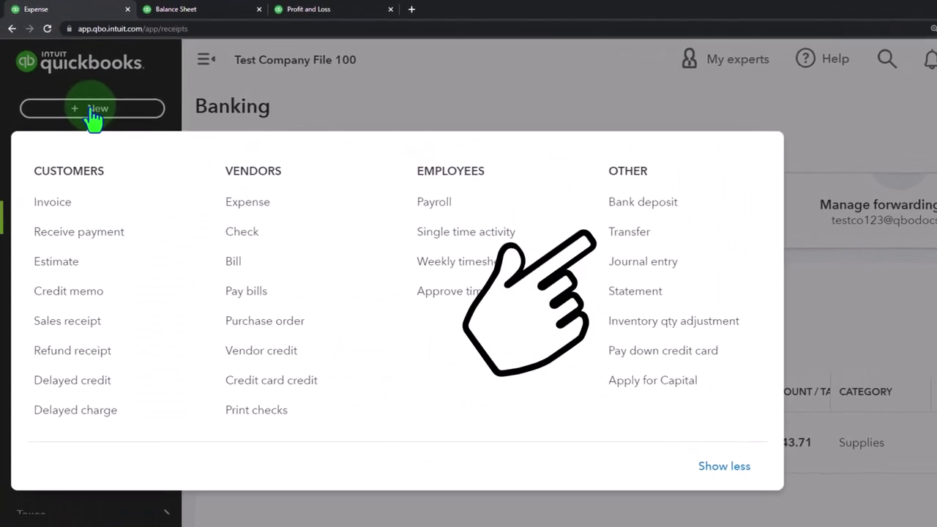
{"action": "left_click", "coordinate": [667, 210]}
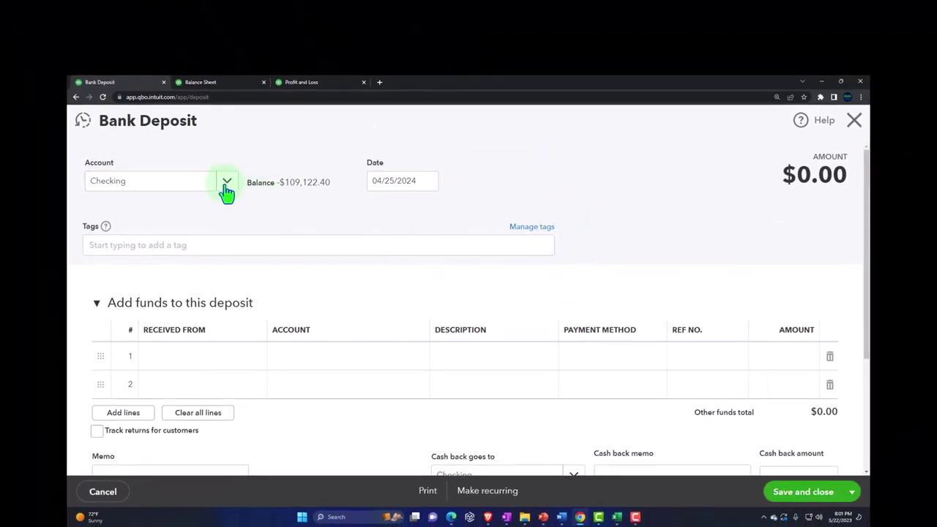
{"action": "left_click", "coordinate": [227, 183]}
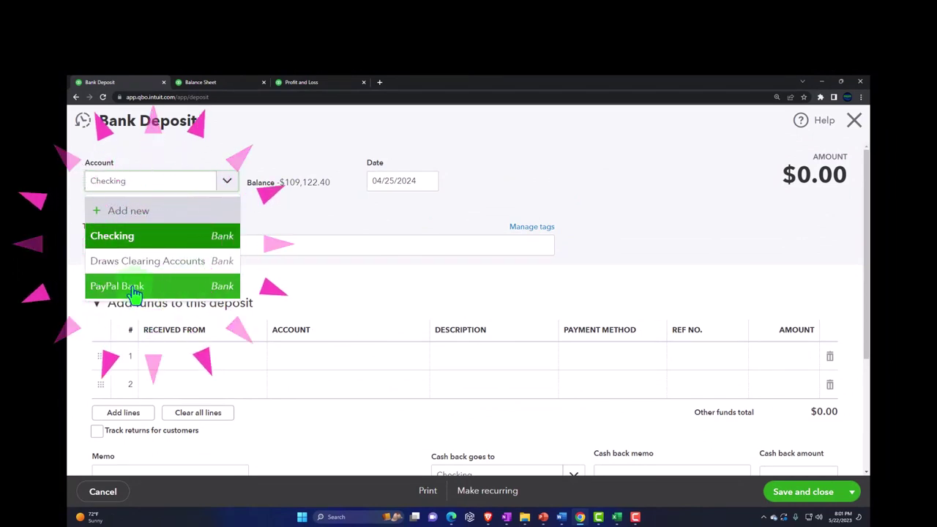
{"action": "left_click", "coordinate": [136, 263]}
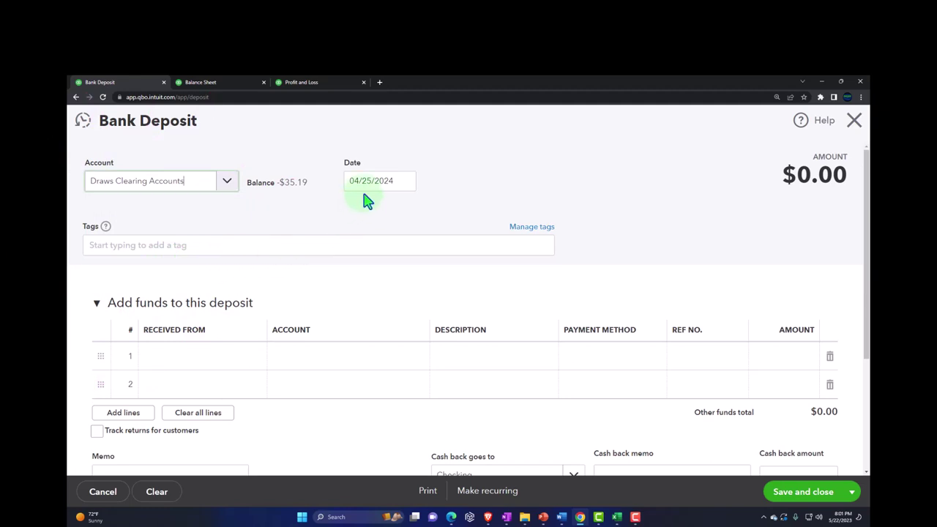
Assign the first line of funds in the deposit to the Draws equity account
{"action": "scroll", "coordinate": [368, 201], "scroll_direction": "down", "scroll_amount": 3}
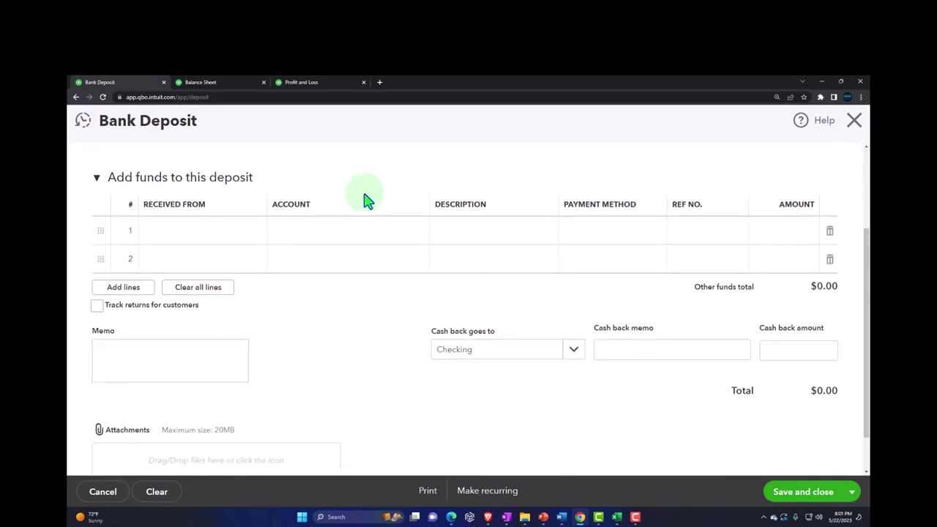
{"action": "scroll", "coordinate": [363, 222], "scroll_direction": "up", "scroll_amount": 1}
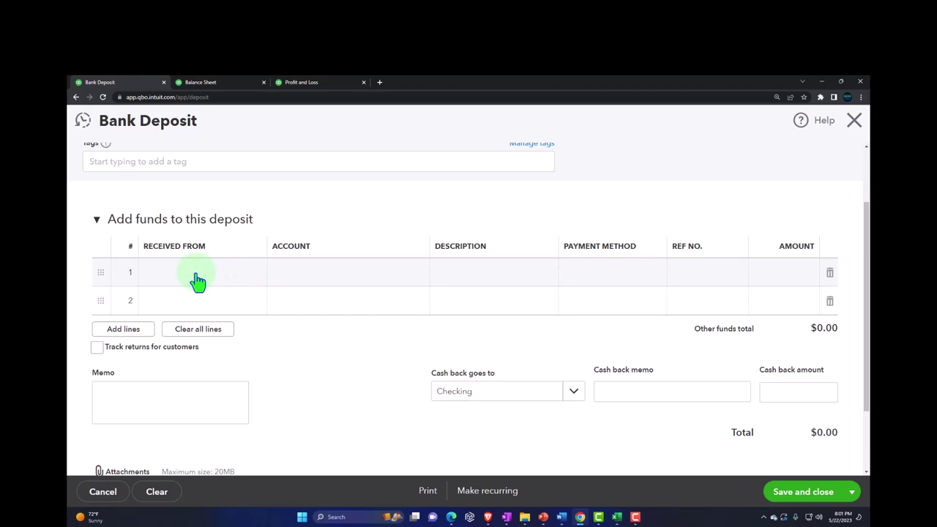
{"action": "left_click", "coordinate": [308, 278]}
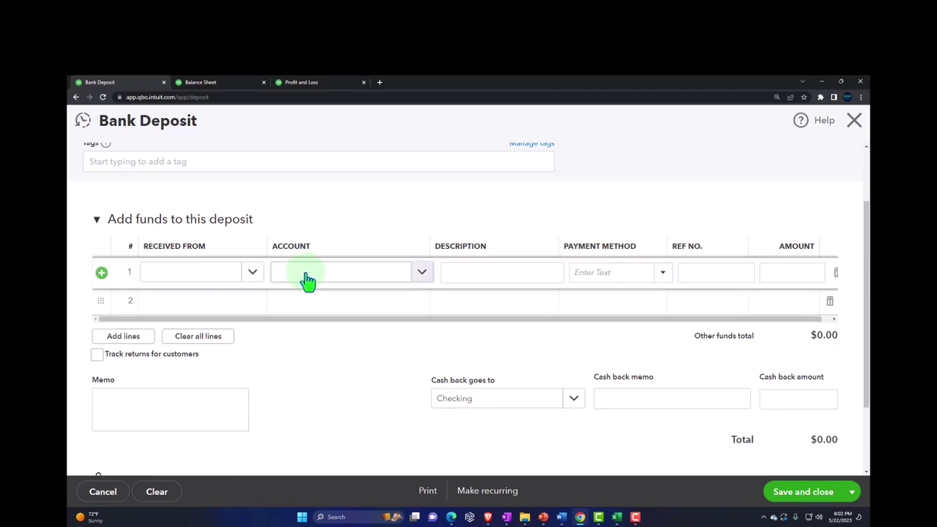
{"action": "type", "text": "dr"}
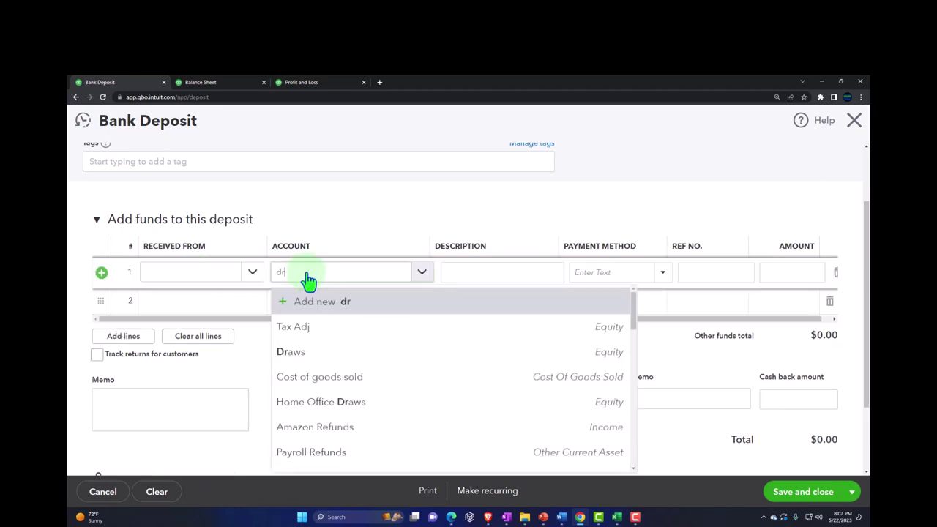
{"action": "key", "text": "Down"}
{"action": "key", "text": "Tab"}
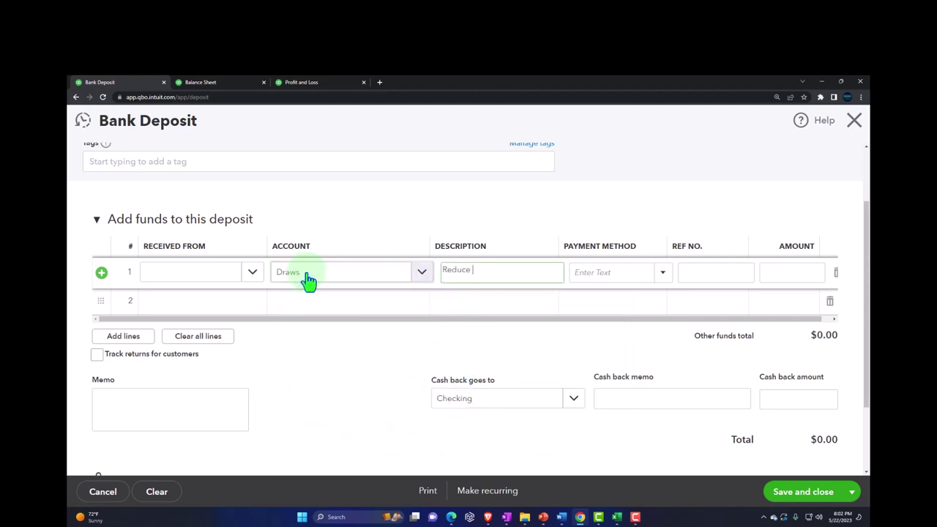
Describe the Draws deposit line as "Reduce clearing account for expenses paid from personal account"
{"action": "type", "text": "Reduce clearing account for"}
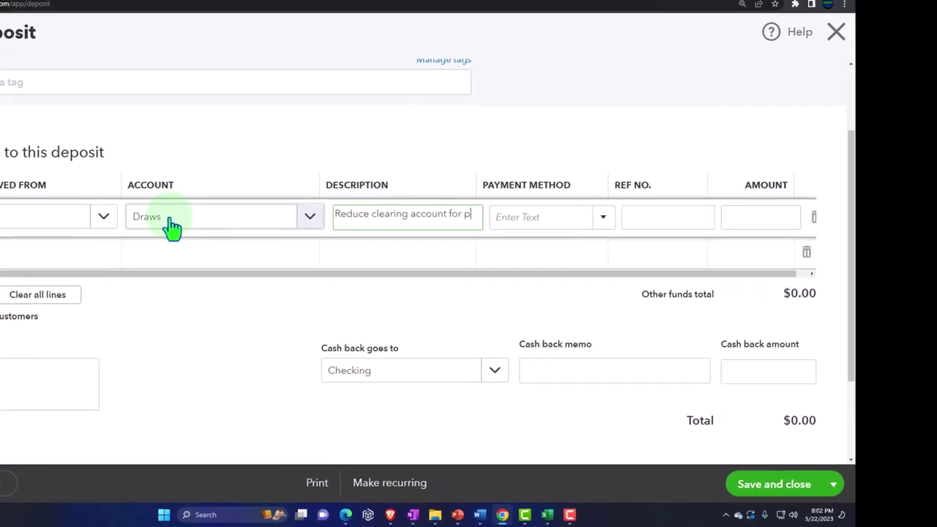
{"action": "type", "text": " expe"}
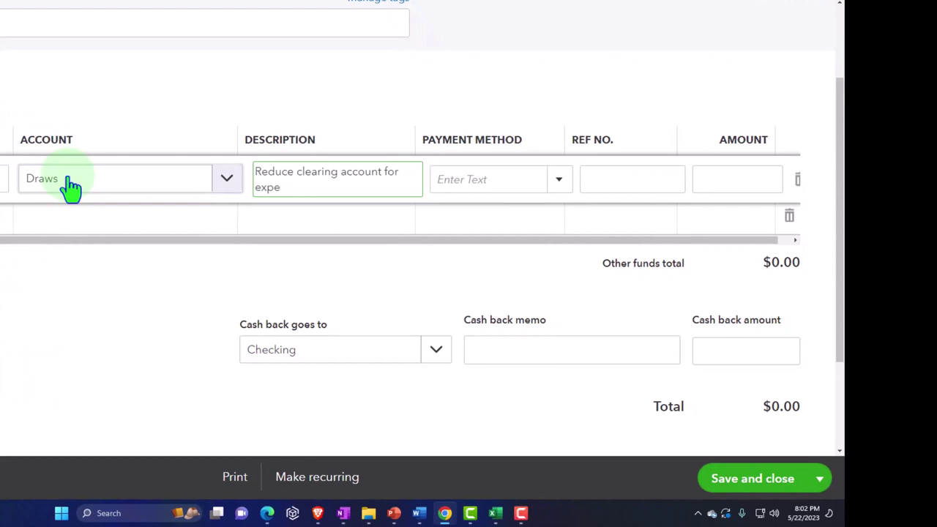
{"action": "type", "text": "nses paid "}
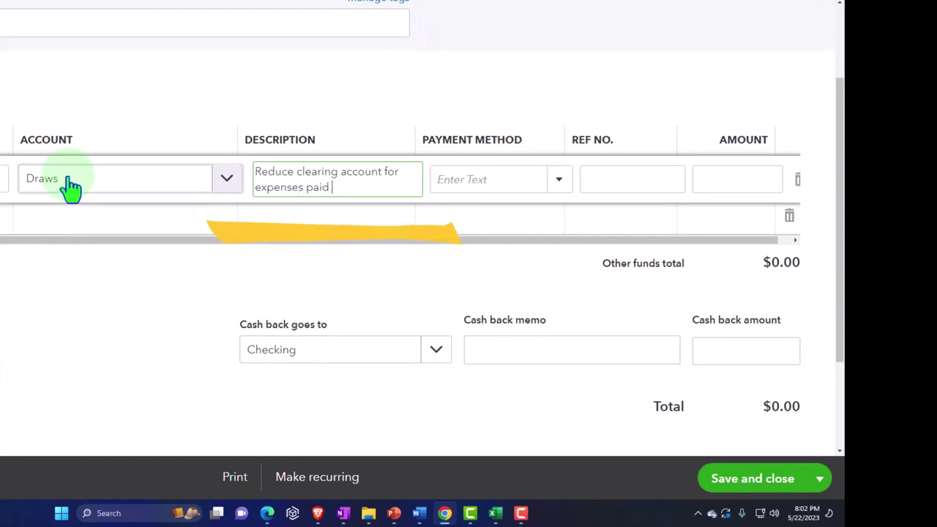
{"action": "type", "text": "from personal account"}
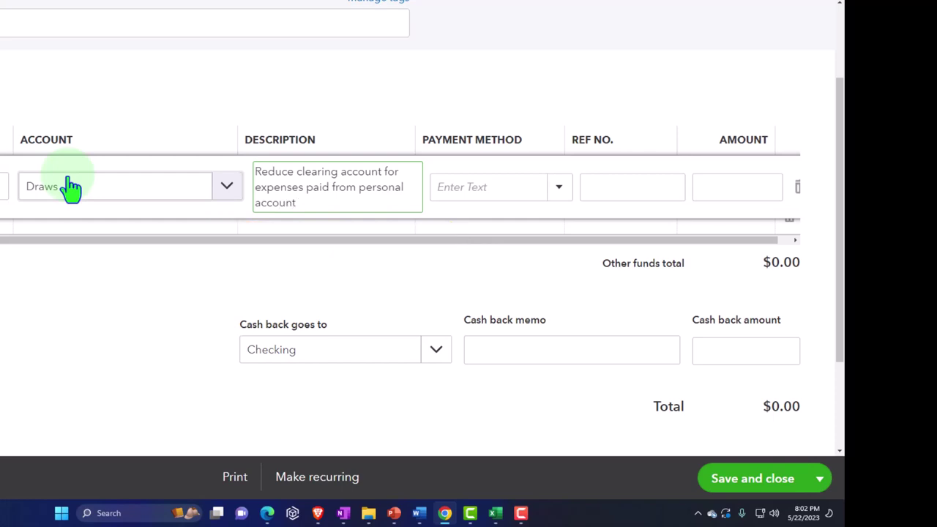
{"action": "key", "text": "Tab"}
{"action": "key", "text": "Tab"}
{"action": "key", "text": "Tab"}
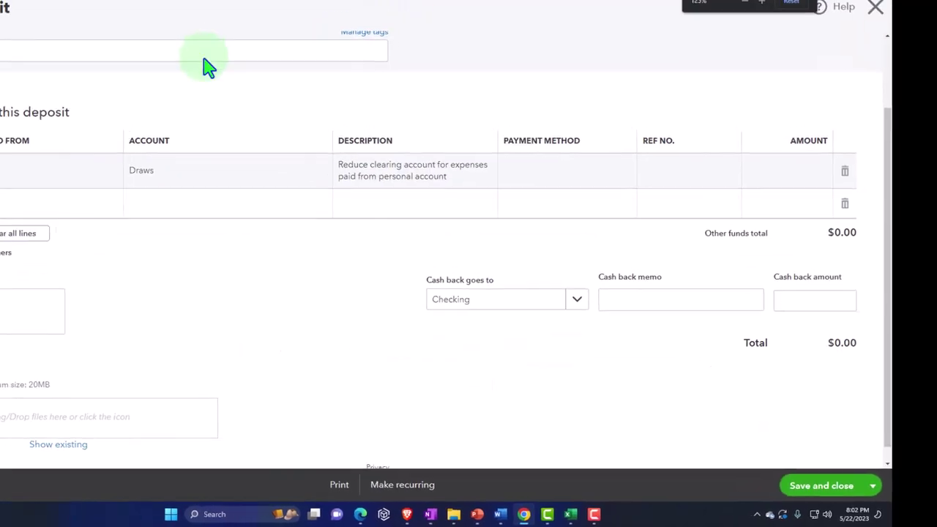
Enter 35.19 as the Draws line's amount to match the clearing account balance, and save and close the deposit
{"action": "left_click", "coordinate": [159, 9]}
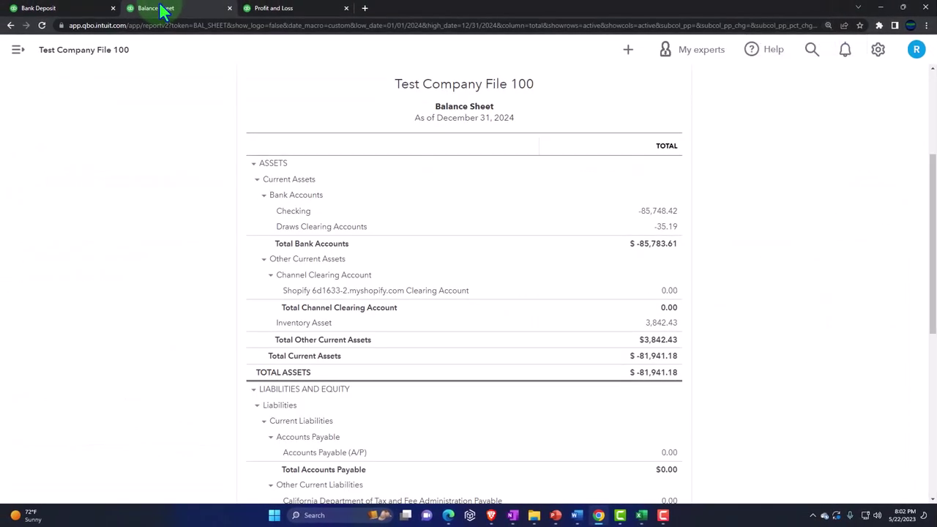
{"action": "left_click", "coordinate": [94, 9]}
{"action": "scroll", "coordinate": [779, 307], "scroll_direction": "up", "scroll_amount": 1}
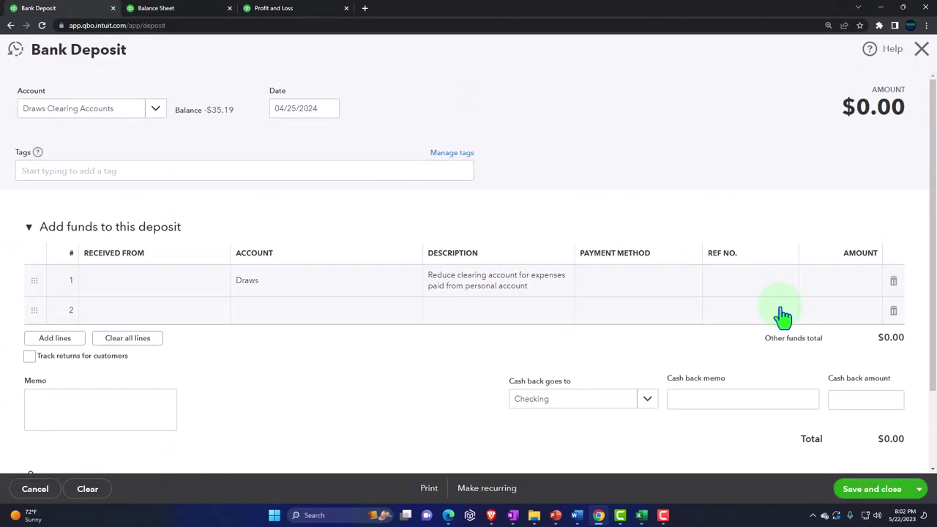
{"action": "left_click", "coordinate": [838, 286]}
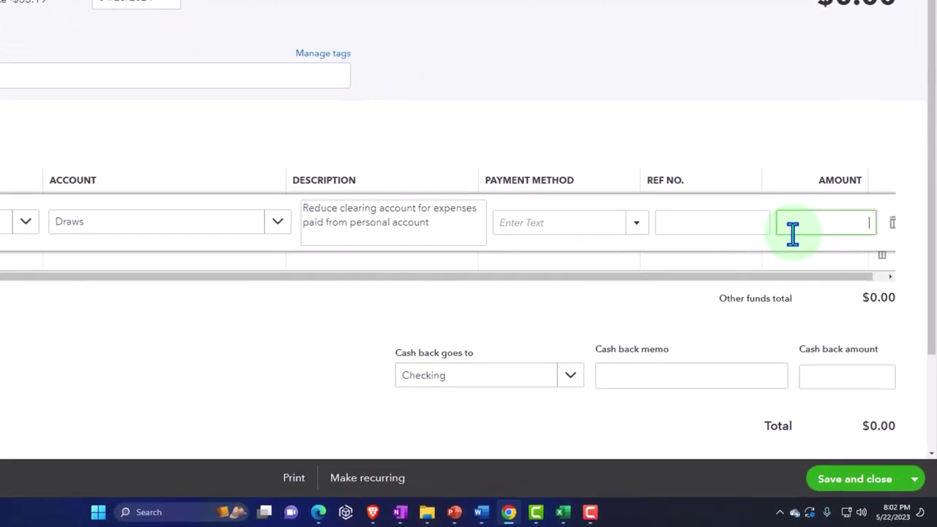
{"action": "type", "text": "35.19"}
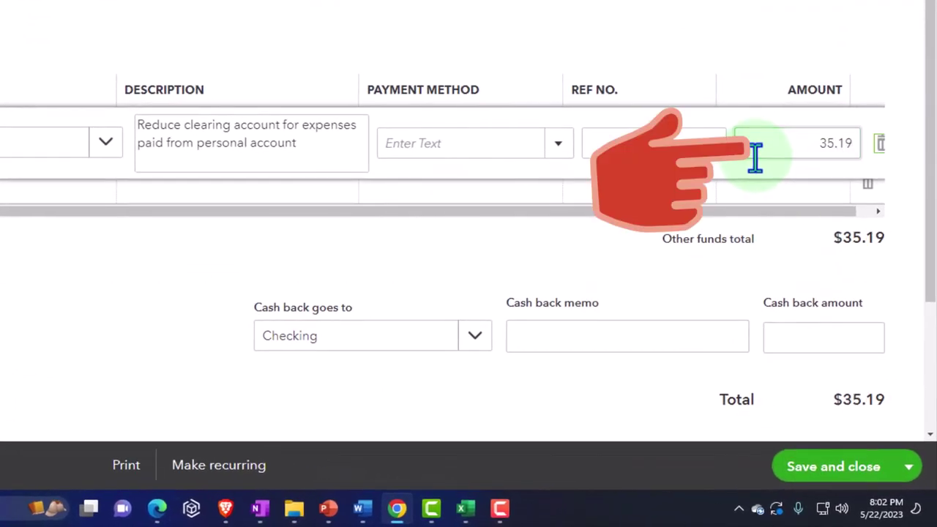
{"action": "left_click", "coordinate": [754, 189]}
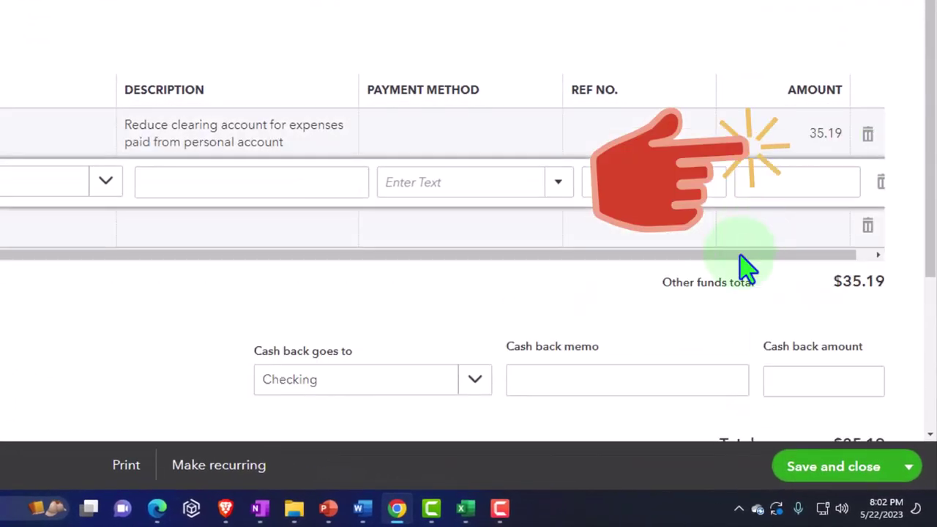
{"action": "scroll", "coordinate": [110, 395], "scroll_direction": "down", "scroll_amount": 3}
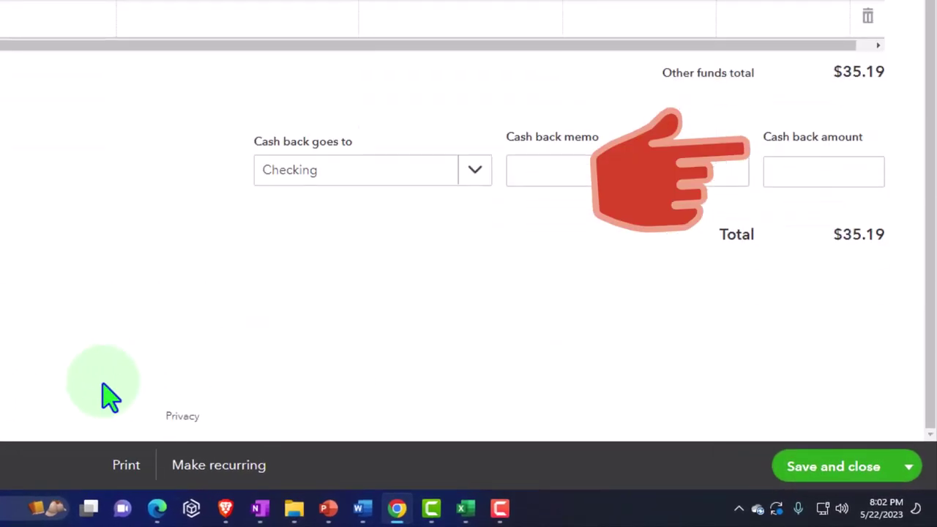
{"action": "scroll", "coordinate": [109, 396], "scroll_direction": "up", "scroll_amount": 3}
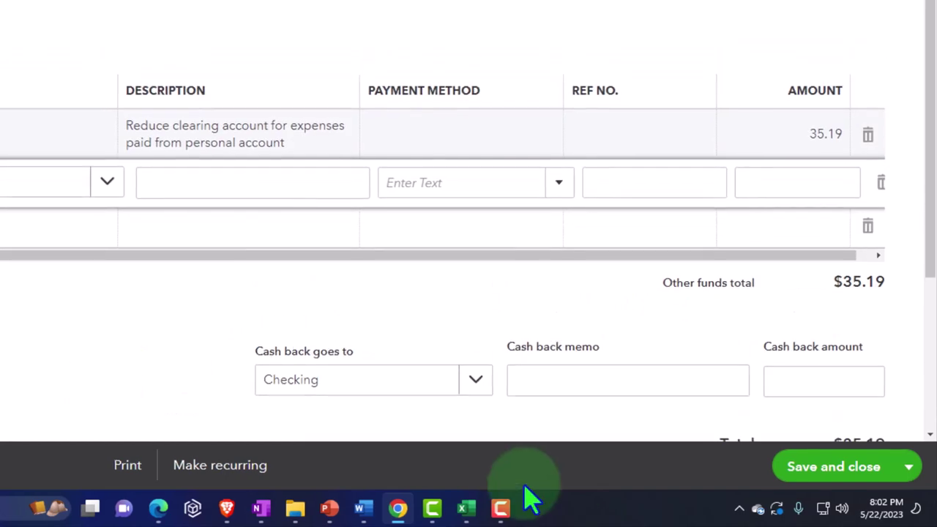
{"action": "left_click", "coordinate": [830, 472]}
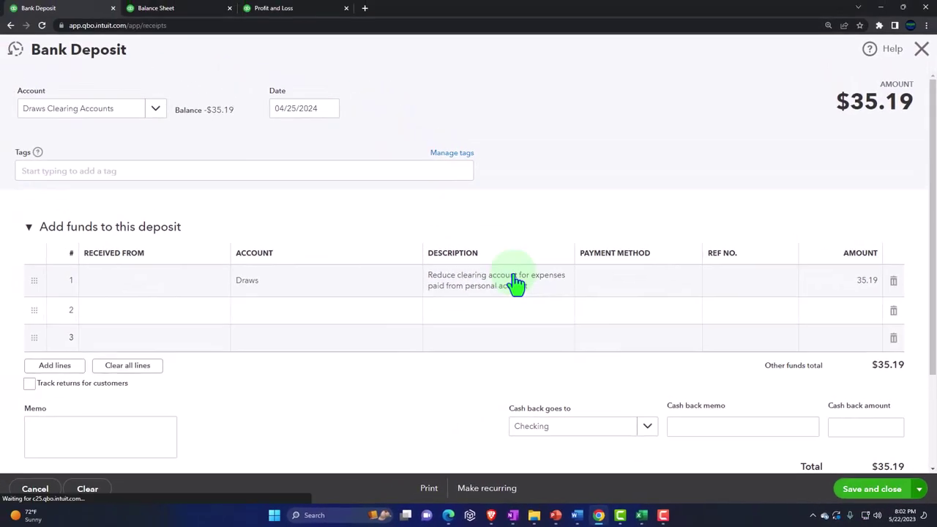
Refresh the 2024 Balance Sheet, inspect the transactions behind Draws Clearing Accounts, and exit the transaction report without saving
{"action": "left_click", "coordinate": [190, 12]}
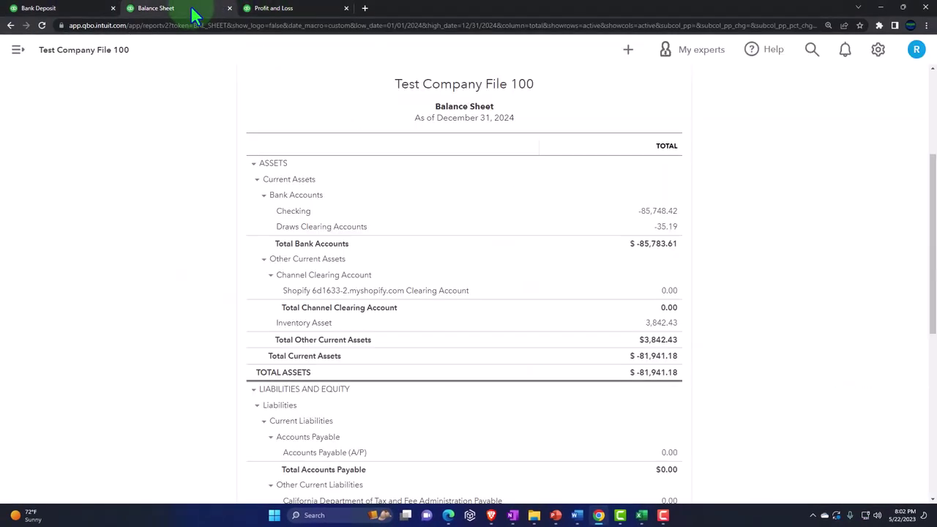
{"action": "scroll", "coordinate": [758, 340], "scroll_direction": "down", "scroll_amount": 2}
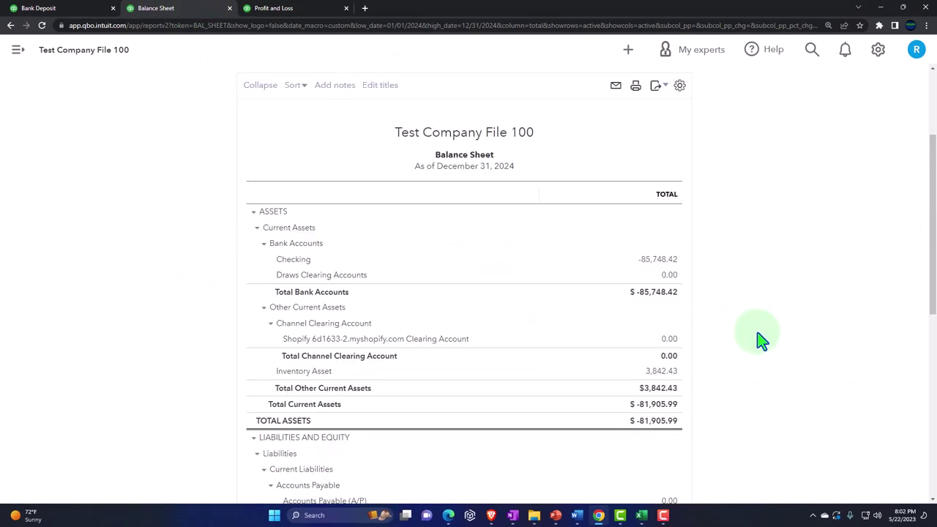
{"action": "scroll", "coordinate": [759, 340], "scroll_direction": "up", "scroll_amount": 3, "text": "ctrl"}
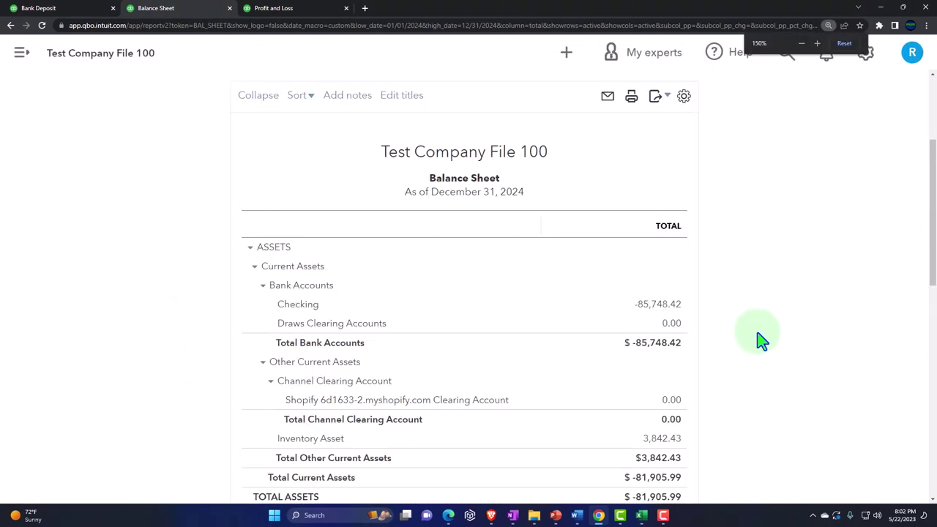
{"action": "left_click", "coordinate": [674, 327]}
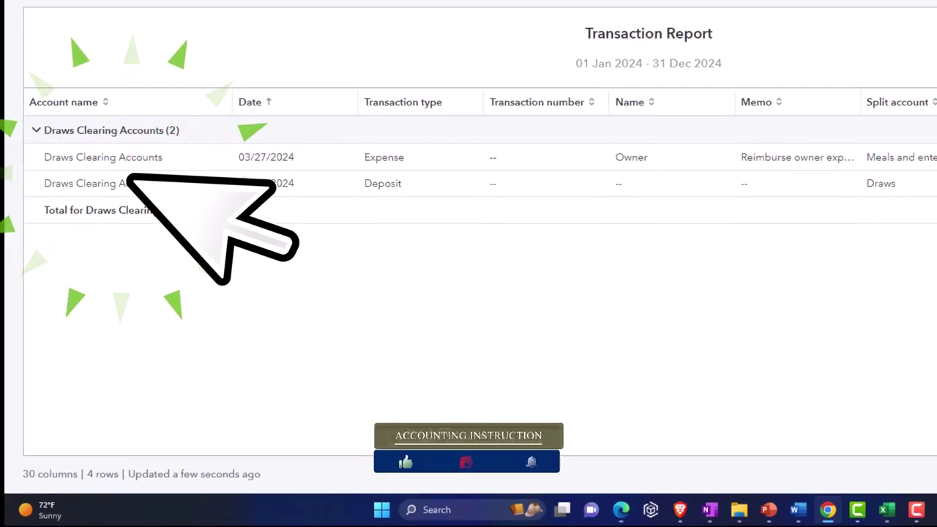
{"action": "left_click", "coordinate": [559, 289]}
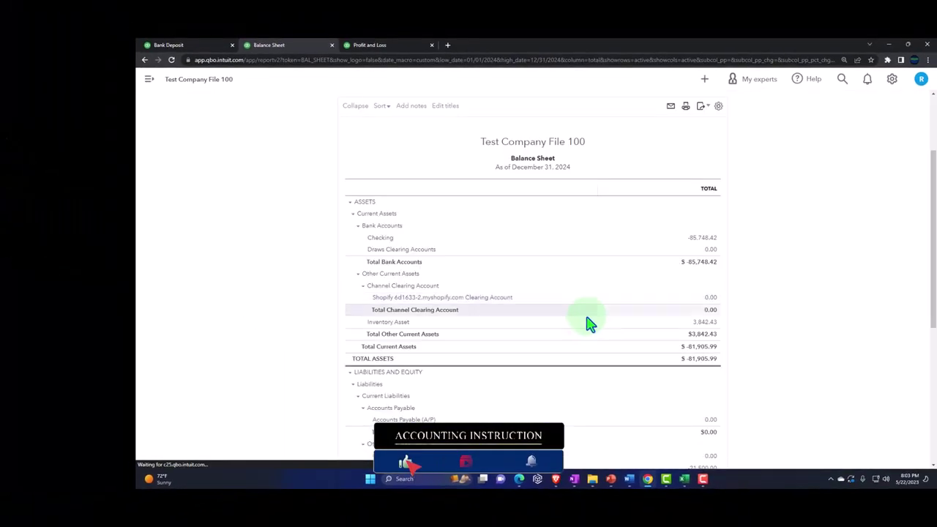
Inspect the transactions behind the Draws equity balance on the Balance Sheet and exit the transaction report without saving
{"action": "scroll", "coordinate": [594, 334], "scroll_direction": "down", "scroll_amount": 1}
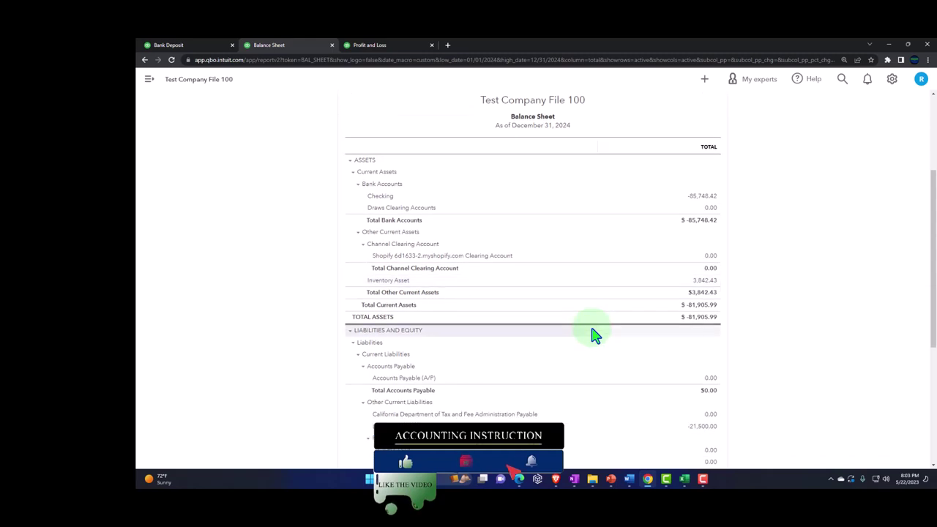
{"action": "key", "text": "ctrl+plus"}
{"action": "scroll", "coordinate": [595, 335], "scroll_direction": "down", "scroll_amount": 6}
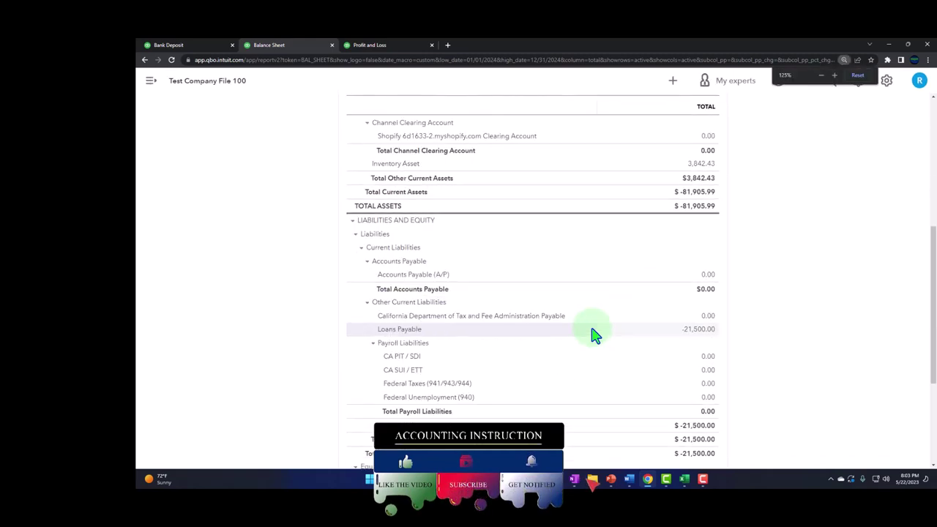
{"action": "scroll", "coordinate": [594, 335], "scroll_direction": "down", "scroll_amount": 1}
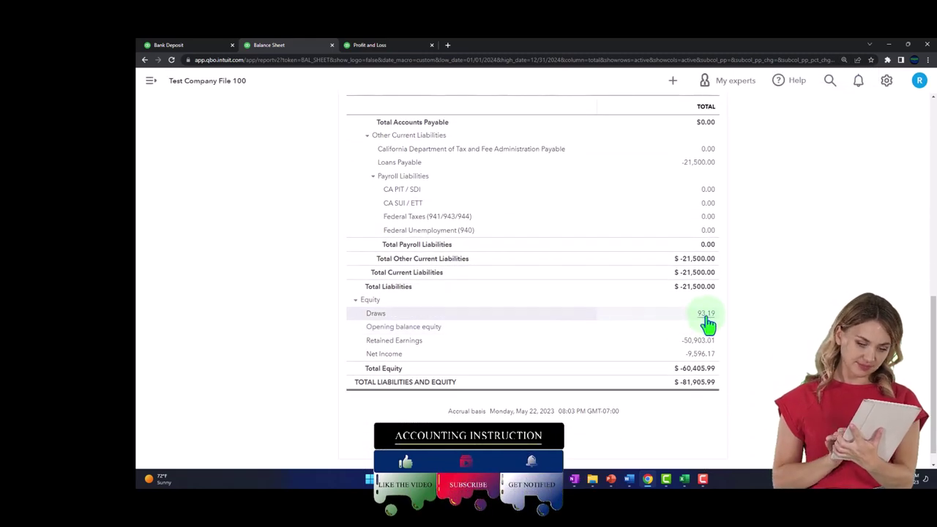
{"action": "left_click", "coordinate": [705, 314]}
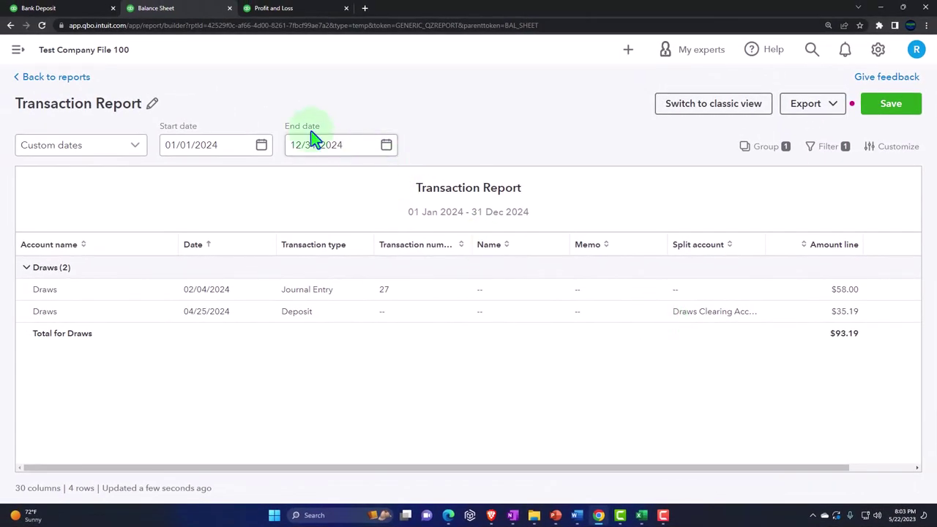
{"action": "left_click", "coordinate": [65, 82]}
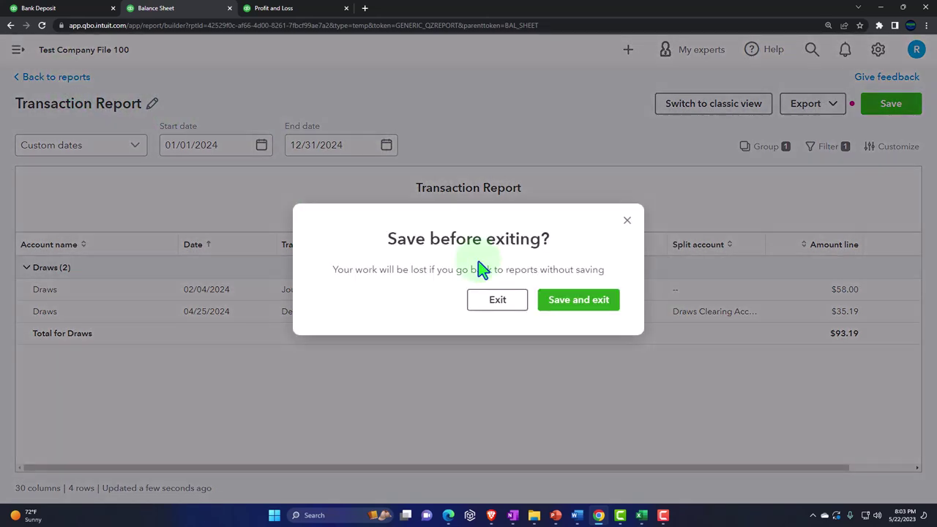
{"action": "left_click", "coordinate": [513, 306]}
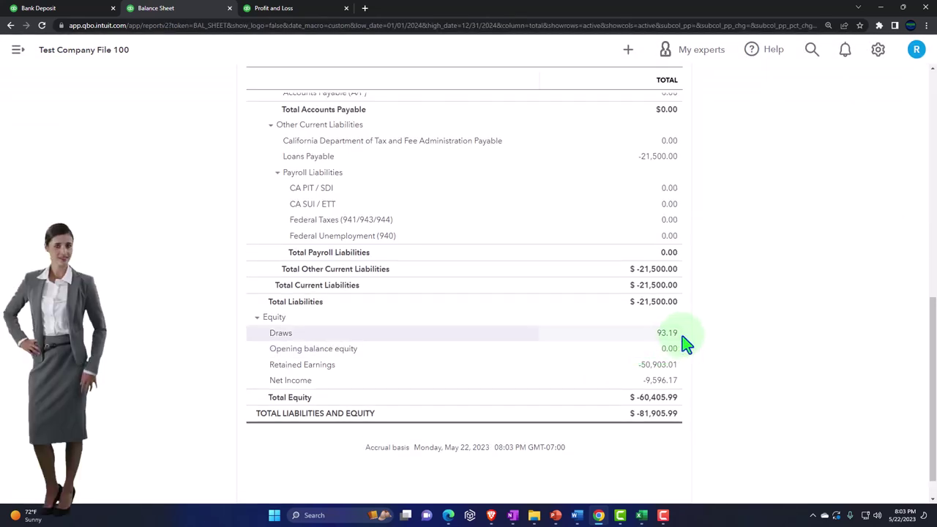